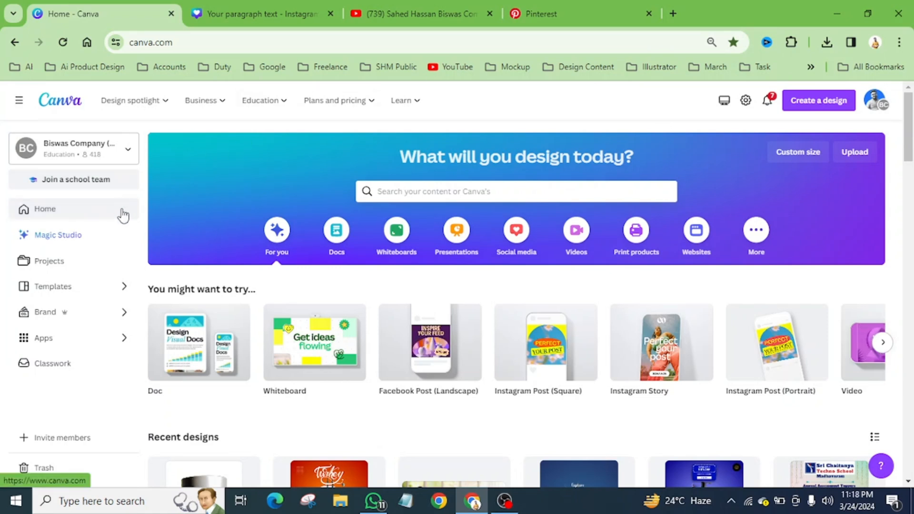
{"action": "left_click", "coordinate": [821, 109]}
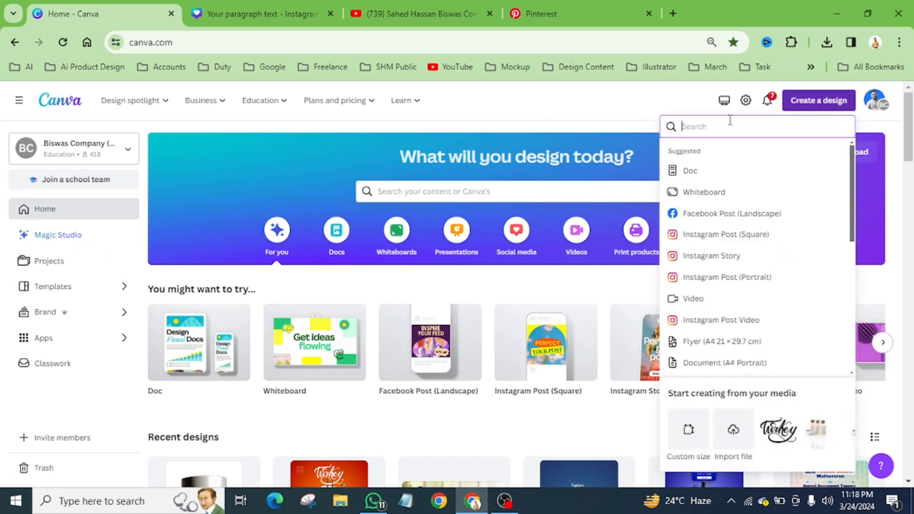
{"action": "left_click", "coordinate": [695, 428]}
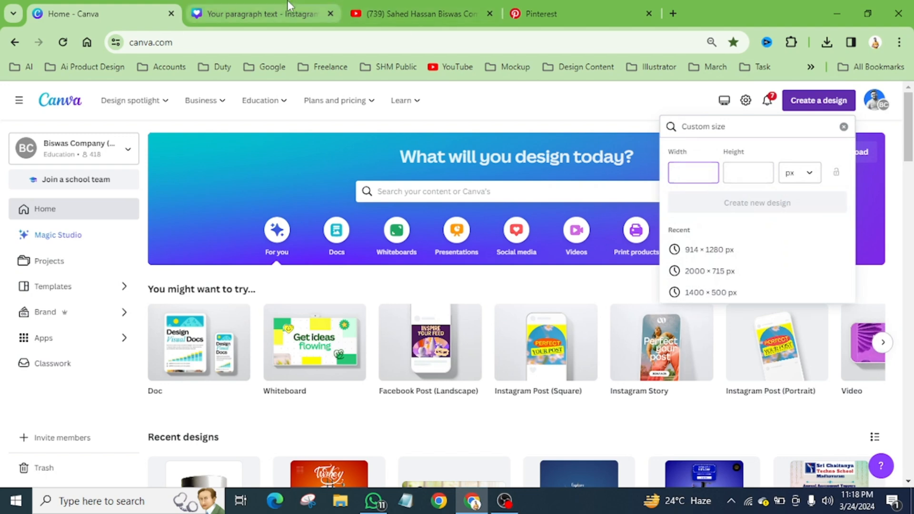
{"action": "left_click", "coordinate": [257, 13]}
{"action": "left_click", "coordinate": [93, 17]}
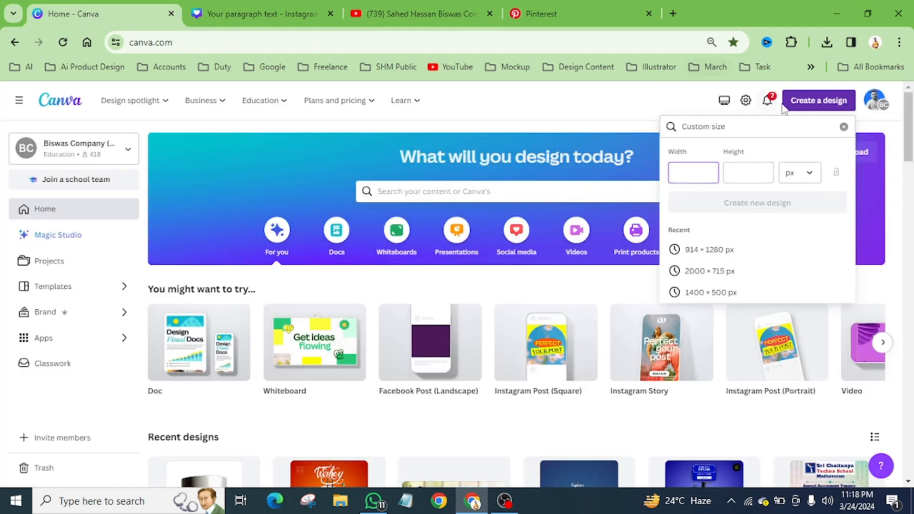
{"action": "left_click", "coordinate": [822, 104]}
{"action": "left_click", "coordinate": [825, 105]}
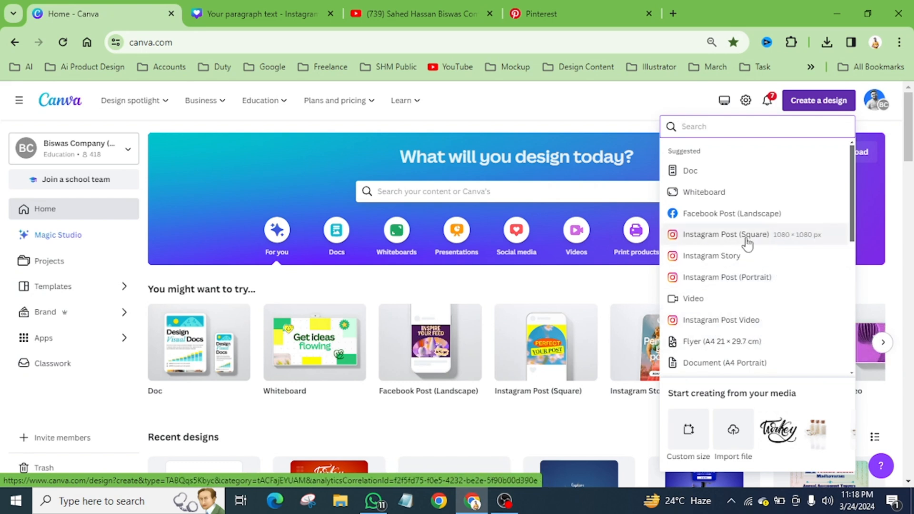
- Switch to the Turkey poster design and remove the orange gradient background from page 2
{"action": "key", "text": "ctrl+Tab"}
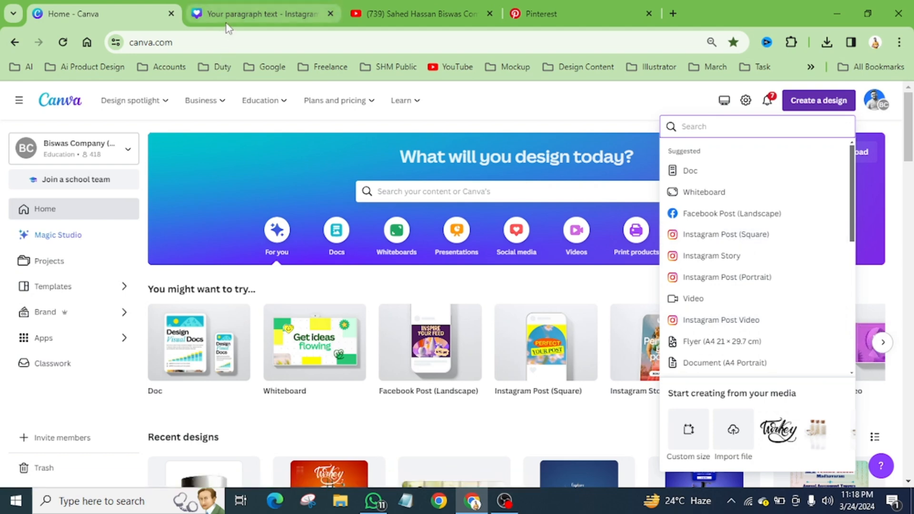
{"action": "scroll", "coordinate": [666, 286], "scroll_direction": "down", "scroll_amount": 3}
{"action": "left_click", "coordinate": [523, 431]}
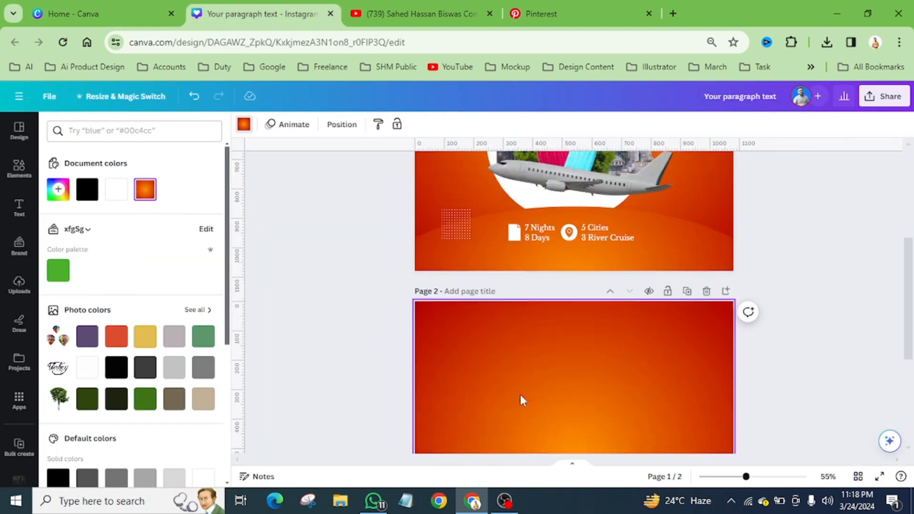
{"action": "key", "text": "Delete"}
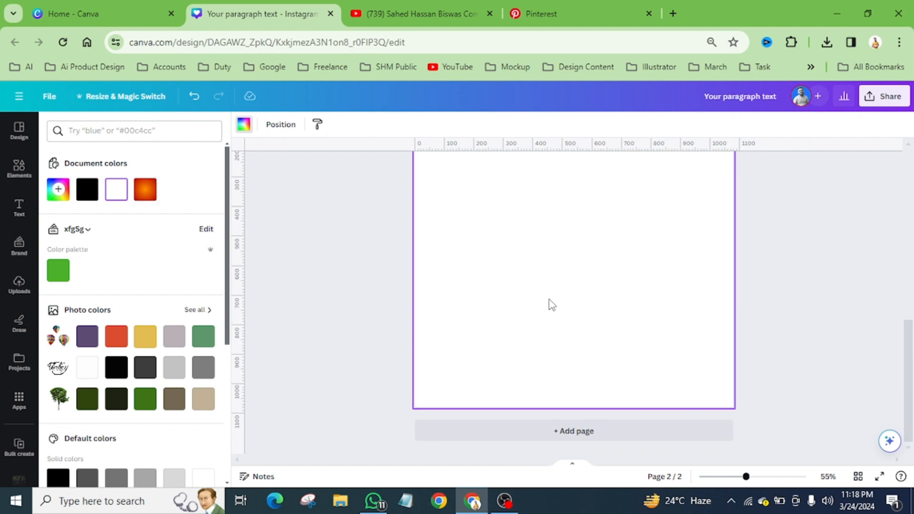
{"action": "scroll", "coordinate": [585, 279], "scroll_direction": "down", "scroll_amount": 3, "text": "ctrl"}
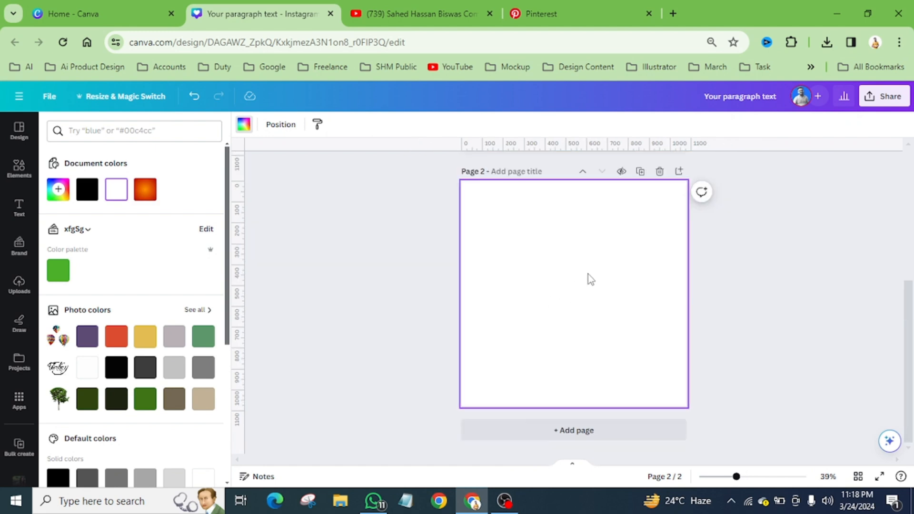
{"action": "scroll", "coordinate": [583, 275], "scroll_direction": "up", "scroll_amount": 5}
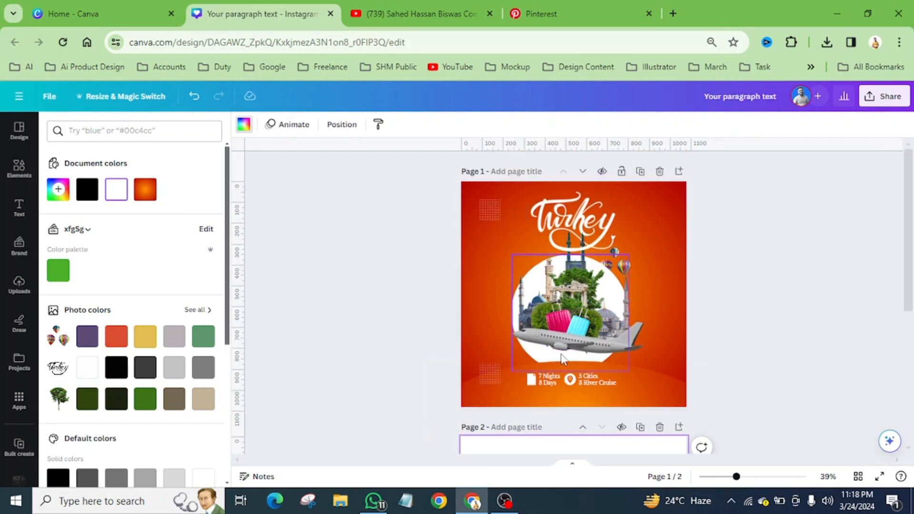
{"action": "scroll", "coordinate": [564, 352], "scroll_direction": "down", "scroll_amount": 4}
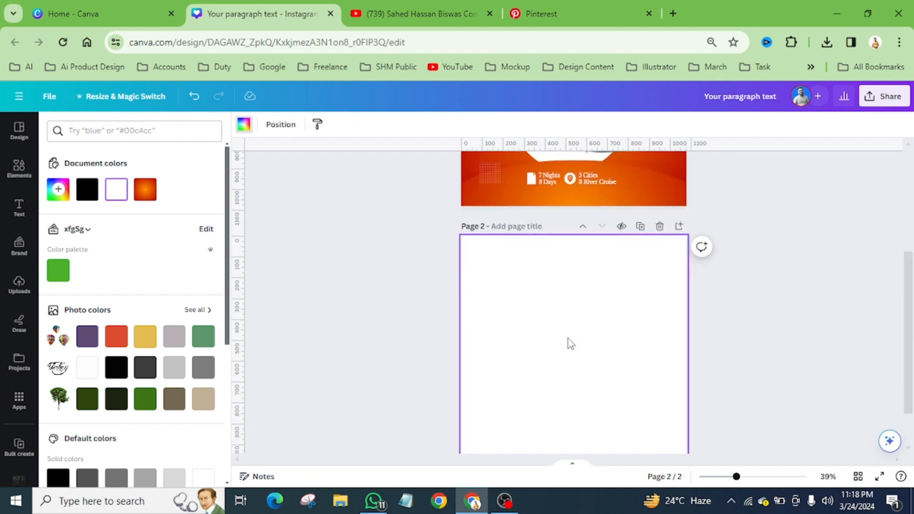
{"action": "scroll", "coordinate": [588, 325], "scroll_direction": "down", "scroll_amount": 1}
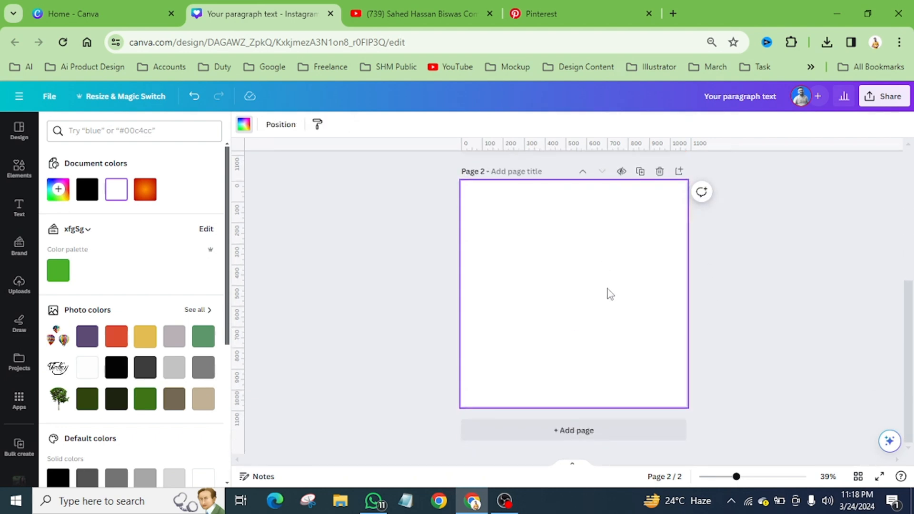
{"action": "scroll", "coordinate": [609, 294], "scroll_direction": "up", "scroll_amount": 5}
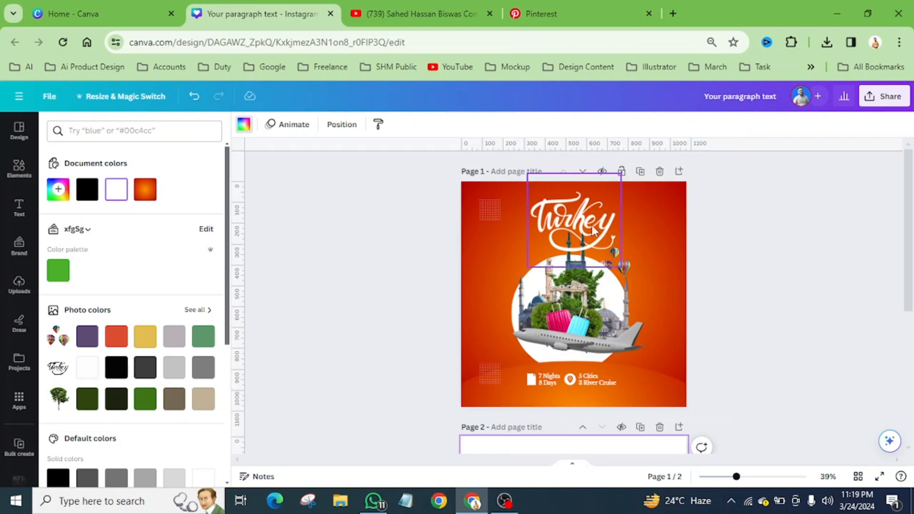
- Search Google for "popular places in dubai" in a new browser tab
{"action": "left_click", "coordinate": [673, 13]}
{"action": "left_click", "coordinate": [431, 42]}
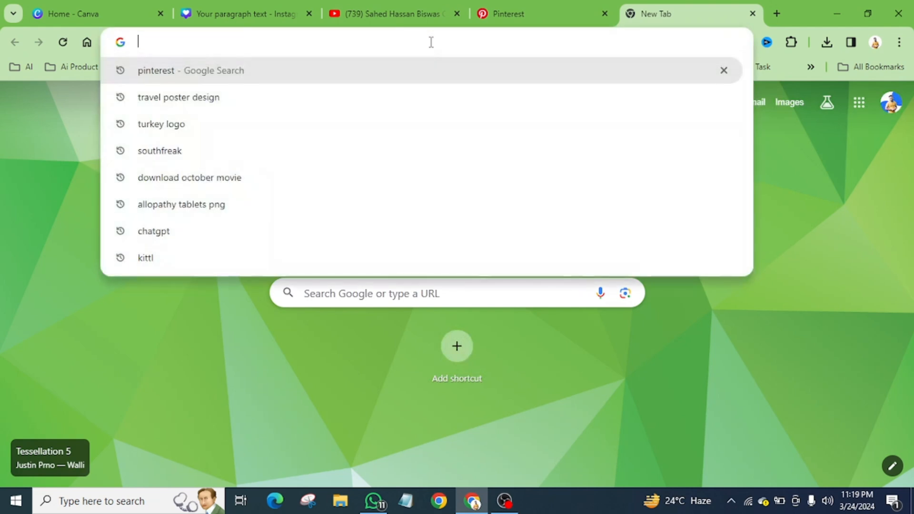
{"action": "type", "text": "pop"}
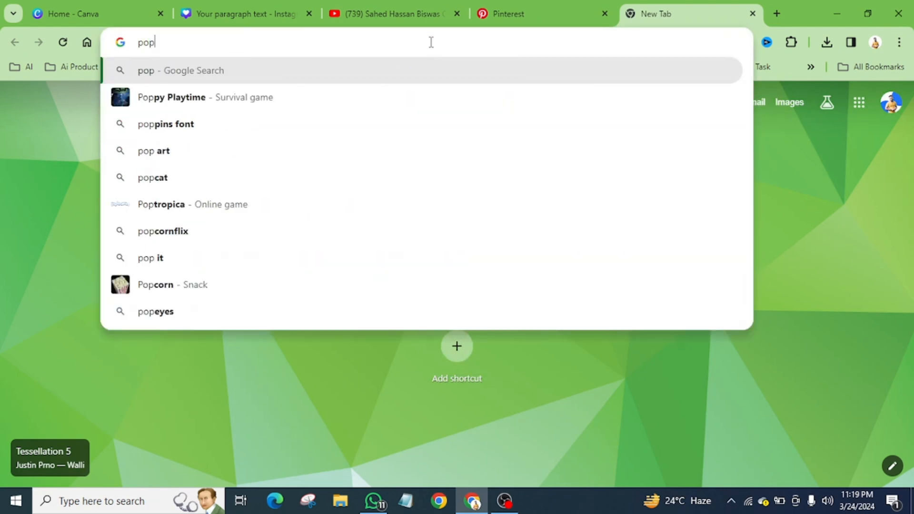
{"action": "type", "text": "ular "}
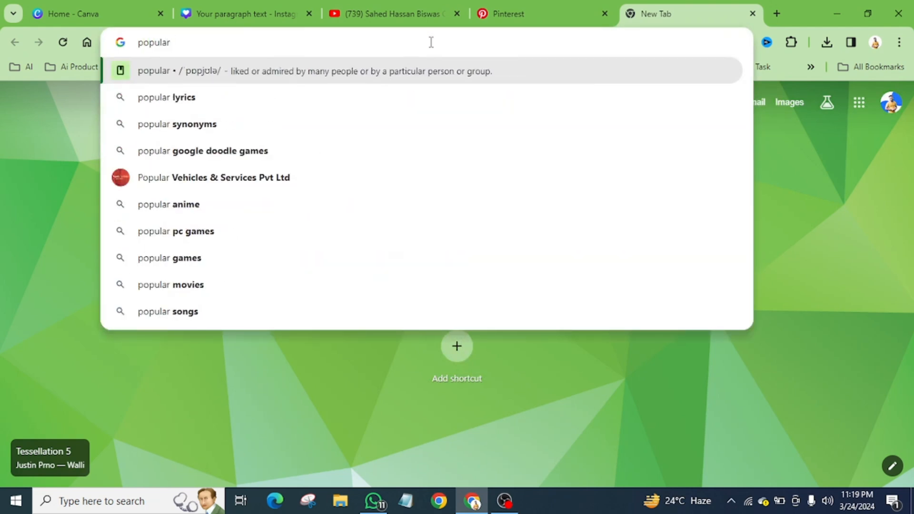
{"action": "type", "text": "places "}
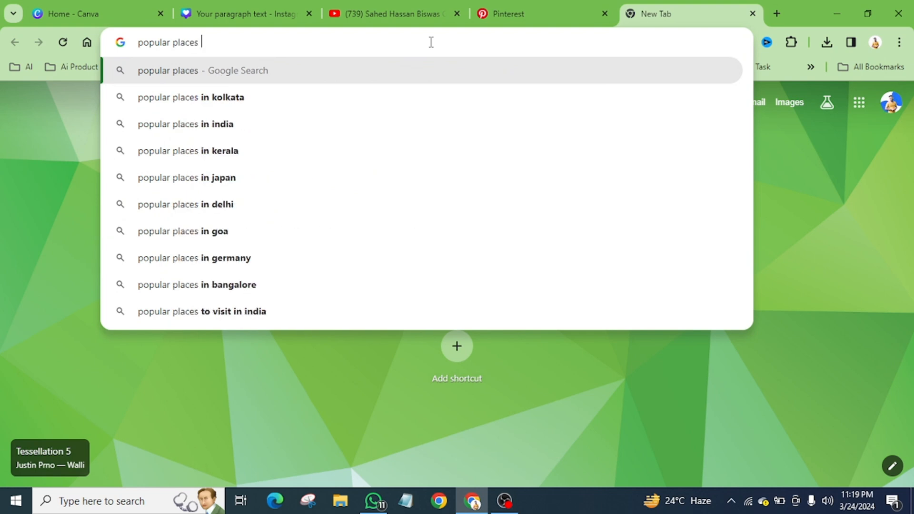
{"action": "type", "text": "in du"}
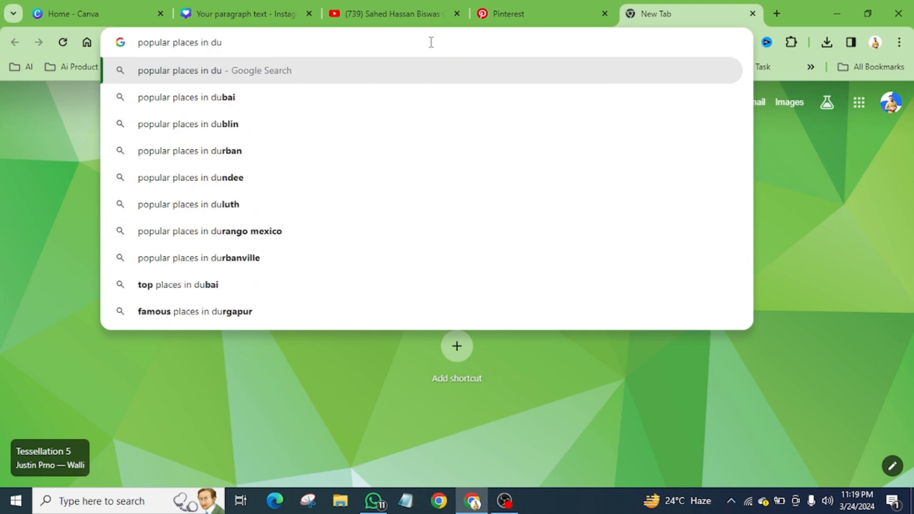
{"action": "type", "text": "bai"}
{"action": "key", "text": "Return"}
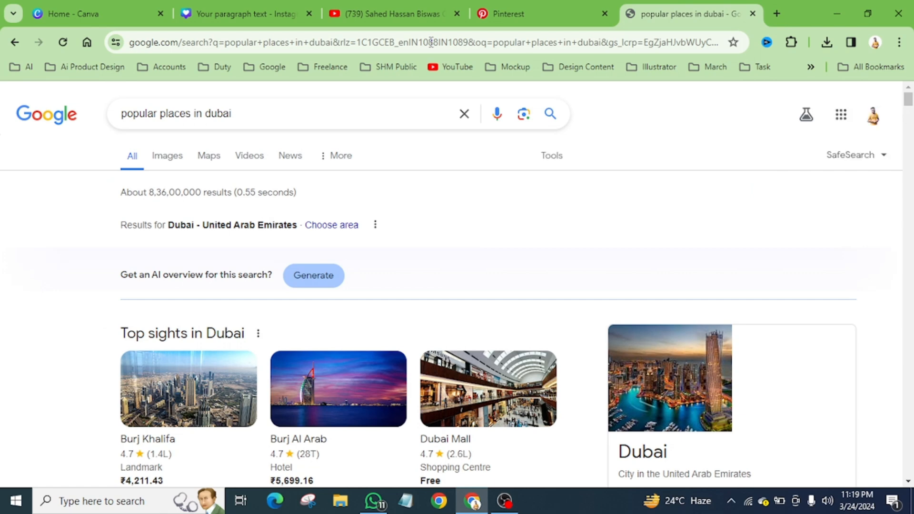
- Examine Tripadvisor's "30 BEST Places to Visit in Dubai" page for attractions, then return to the search results
{"action": "scroll", "coordinate": [121, 294], "scroll_direction": "down", "scroll_amount": 10}
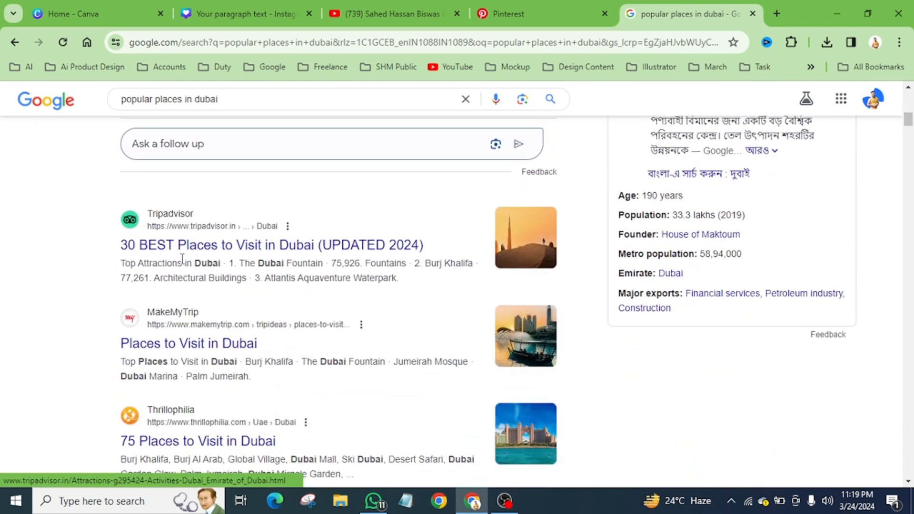
{"action": "left_click", "coordinate": [360, 252]}
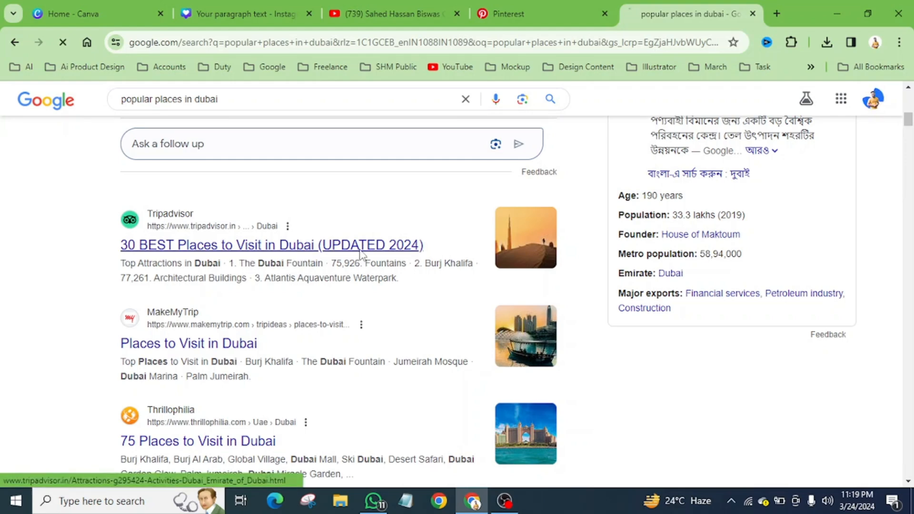
{"action": "scroll", "coordinate": [407, 340], "scroll_direction": "down", "scroll_amount": 4}
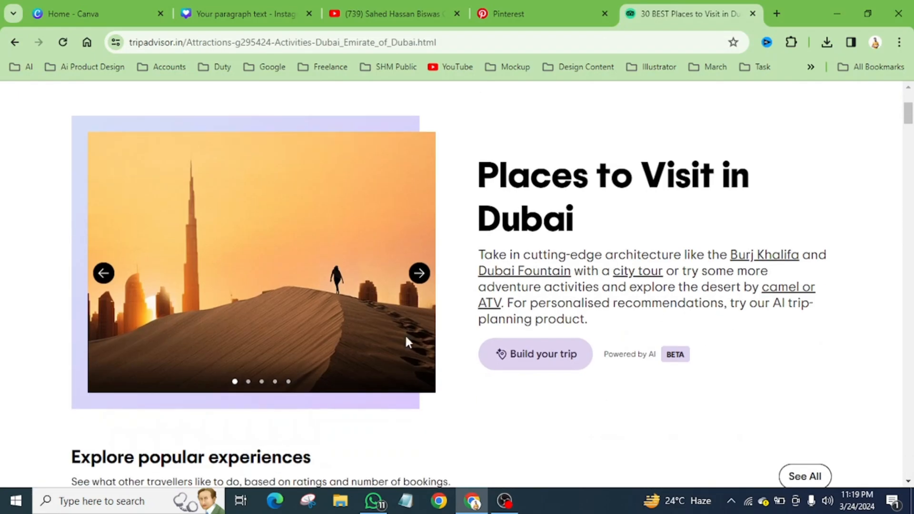
{"action": "scroll", "coordinate": [341, 279], "scroll_direction": "down", "scroll_amount": 12}
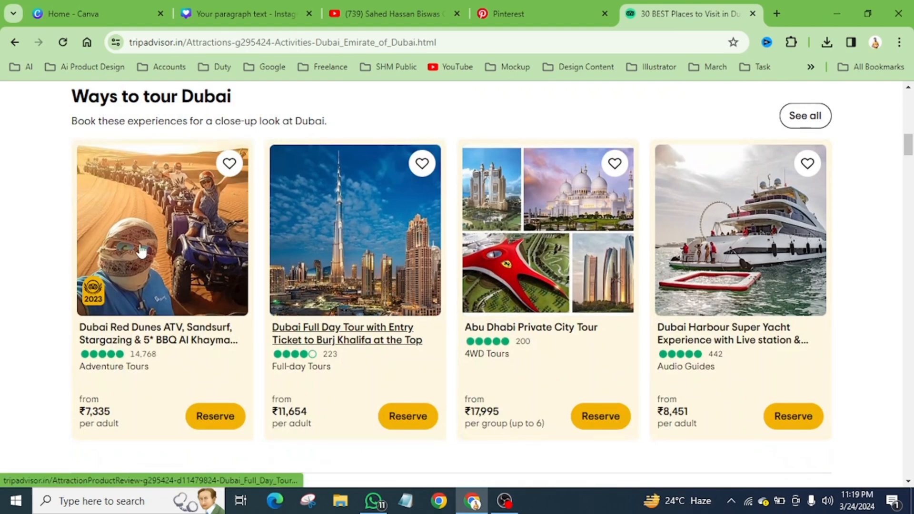
{"action": "scroll", "coordinate": [27, 216], "scroll_direction": "down", "scroll_amount": 13}
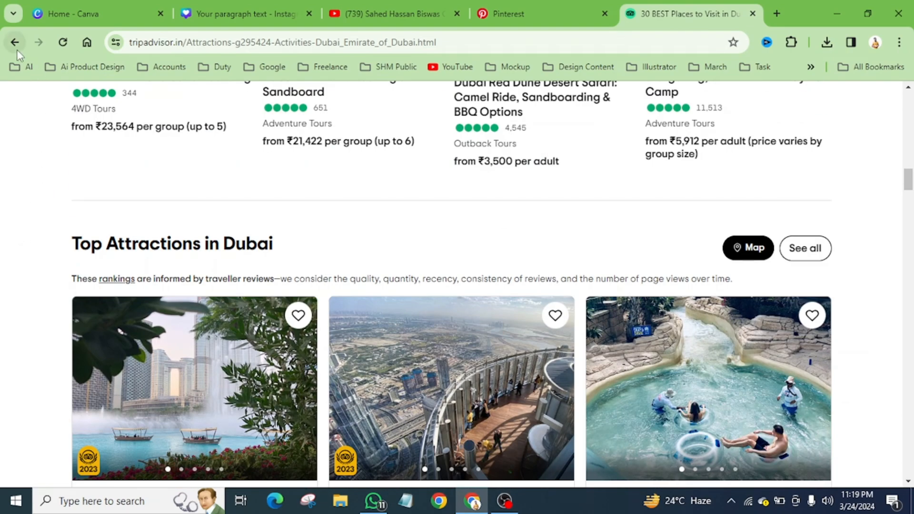
{"action": "left_click", "coordinate": [15, 42]}
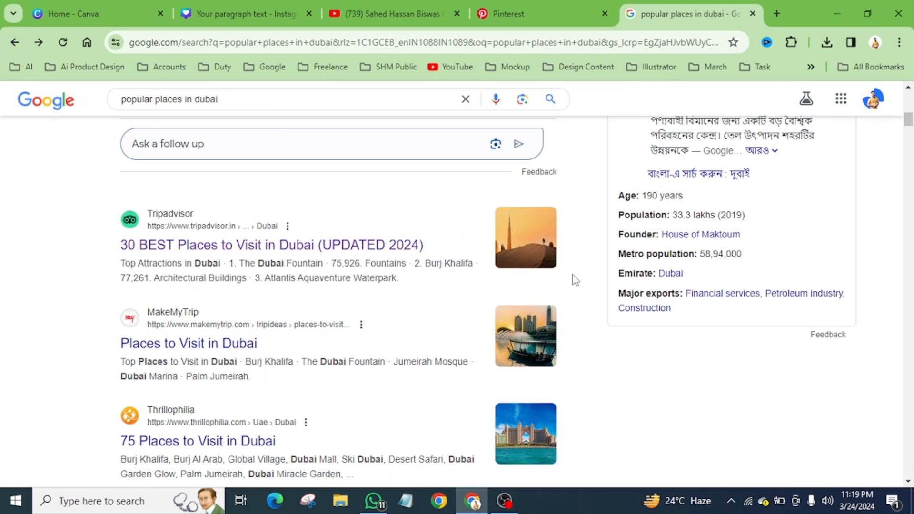
{"action": "scroll", "coordinate": [574, 280], "scroll_direction": "down", "scroll_amount": 3}
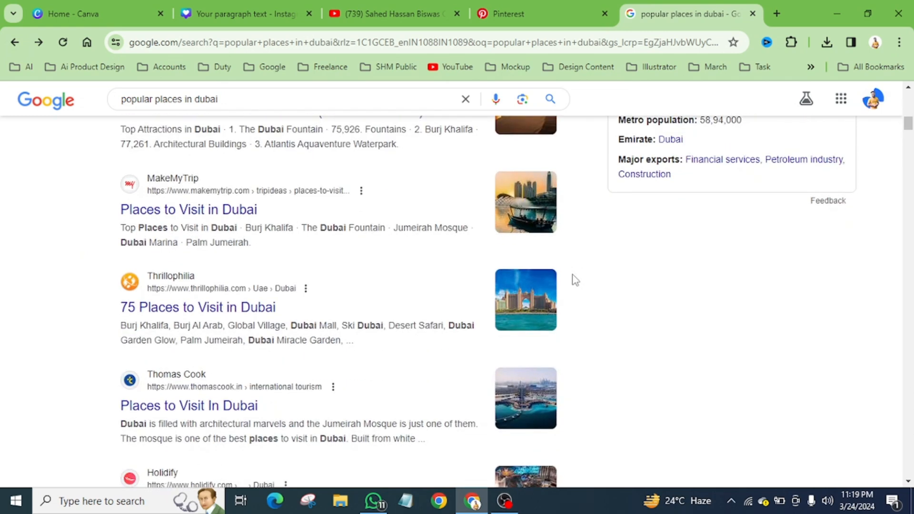
- Return to the Turkey poster design's blank page 2 and show the uploaded images
{"action": "left_click", "coordinate": [259, 13]}
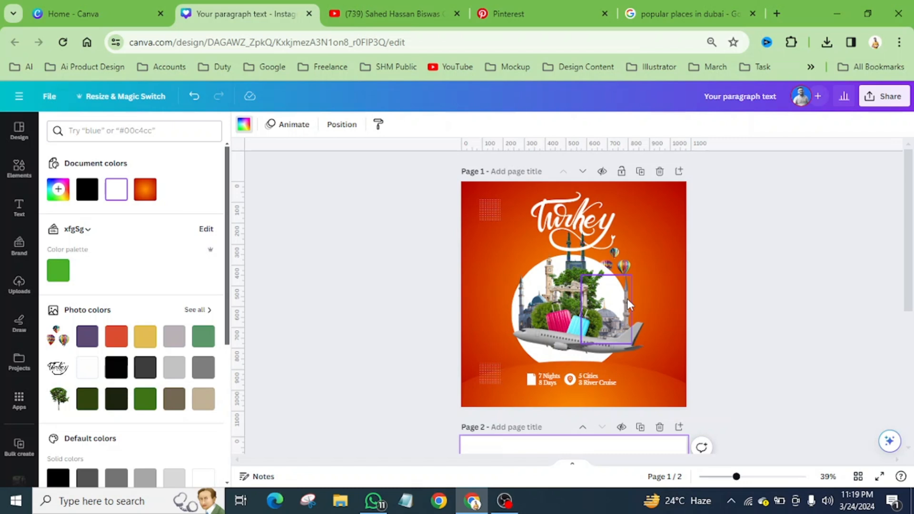
{"action": "scroll", "coordinate": [626, 298], "scroll_direction": "down", "scroll_amount": 5}
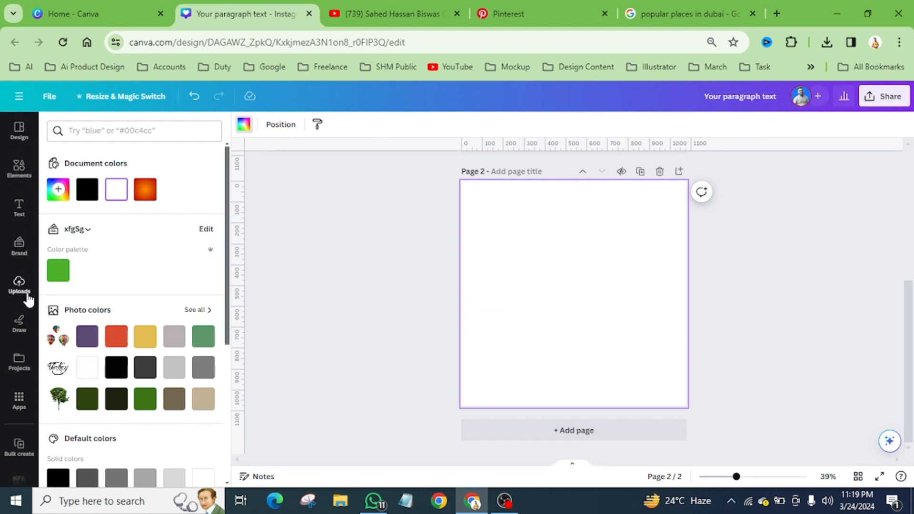
{"action": "left_click", "coordinate": [28, 296]}
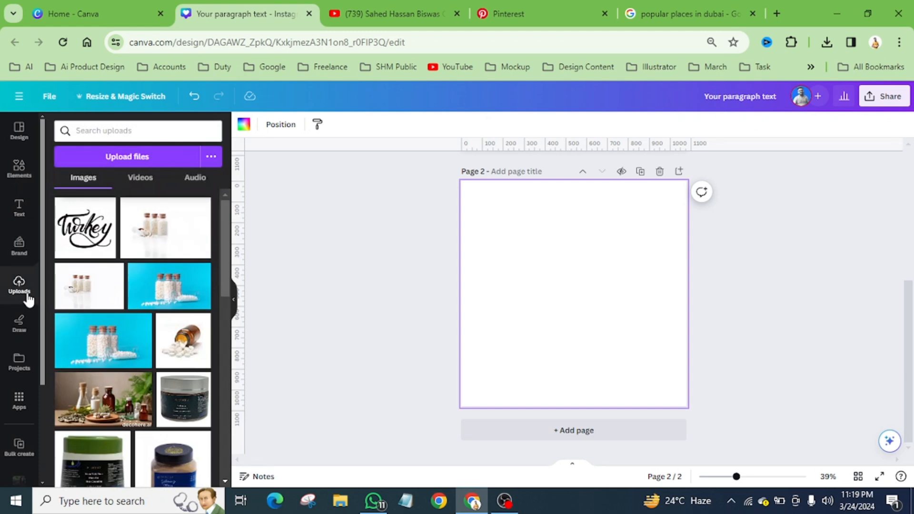
{"action": "left_click", "coordinate": [124, 156]}
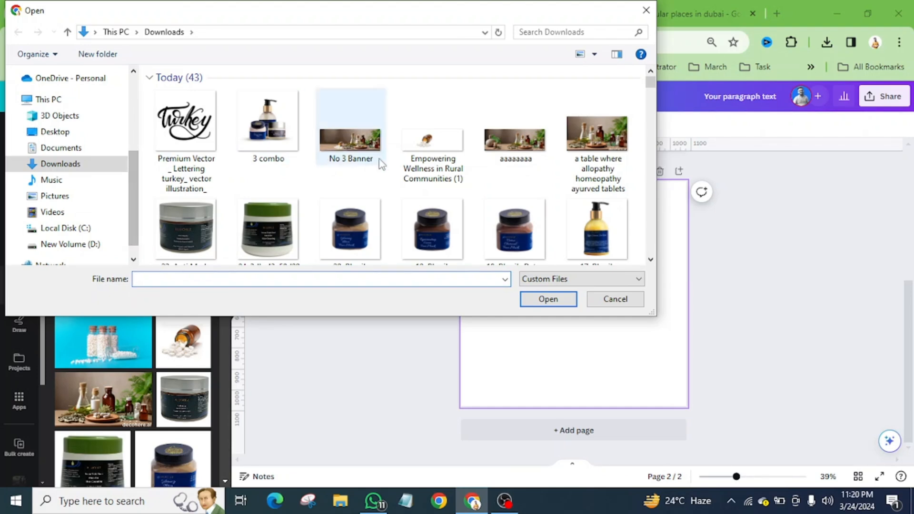
{"action": "left_click", "coordinate": [285, 148]}
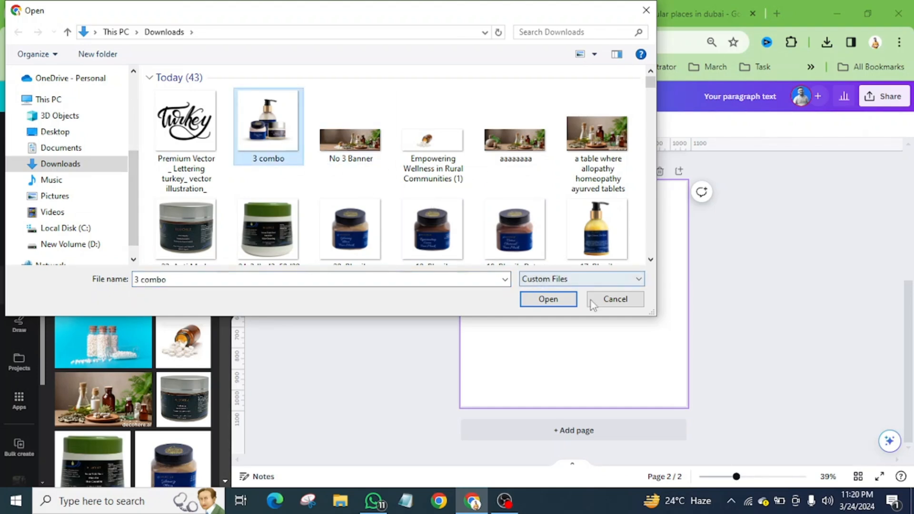
{"action": "left_click", "coordinate": [614, 300]}
- Look through the uploaded images for the Turkish landmark photos
{"action": "scroll", "coordinate": [112, 312], "scroll_direction": "down", "scroll_amount": 10}
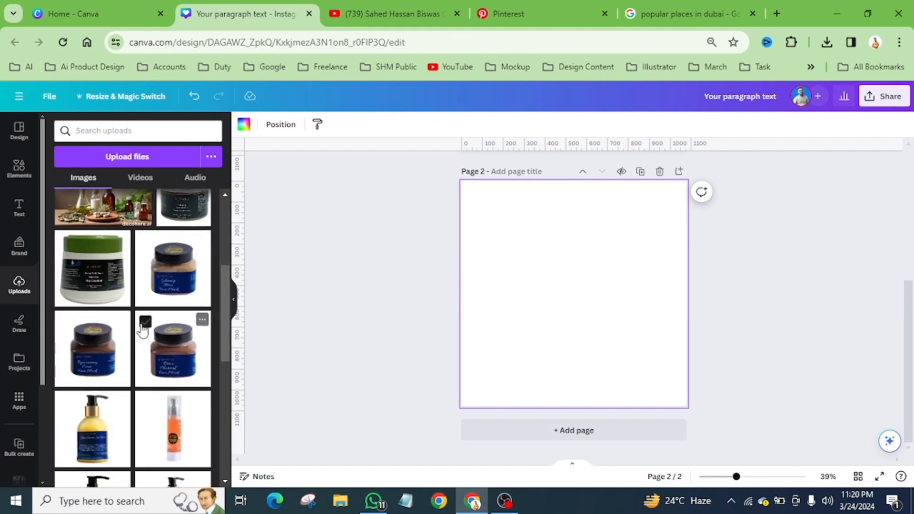
{"action": "scroll", "coordinate": [142, 330], "scroll_direction": "down", "scroll_amount": 10}
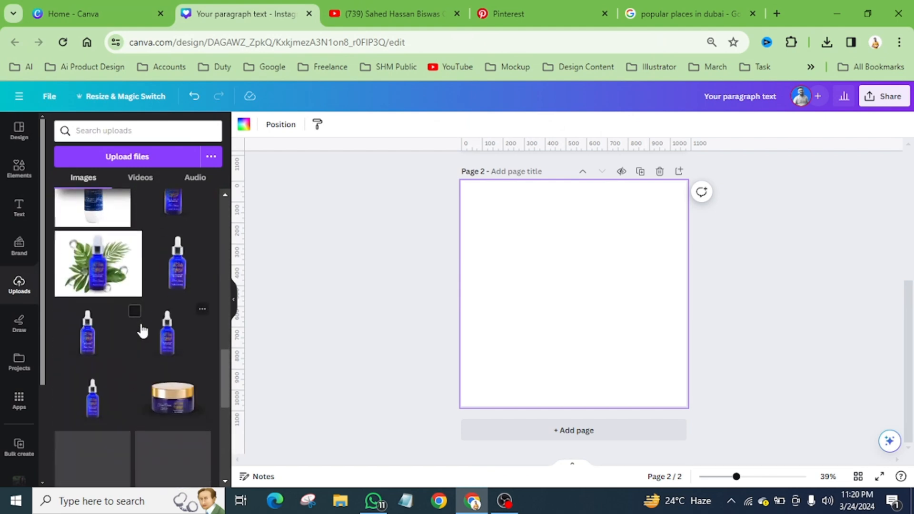
{"action": "scroll", "coordinate": [142, 328], "scroll_direction": "down", "scroll_amount": 10}
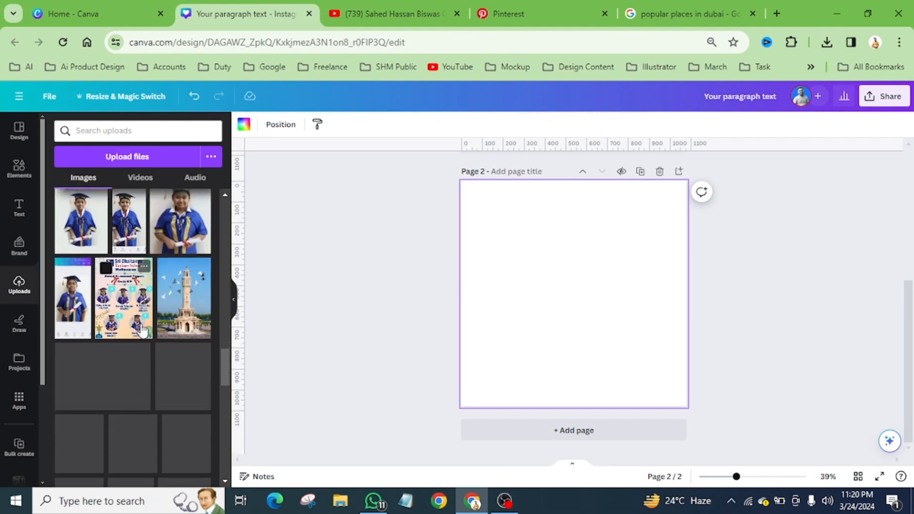
{"action": "scroll", "coordinate": [140, 321], "scroll_direction": "up", "scroll_amount": 1}
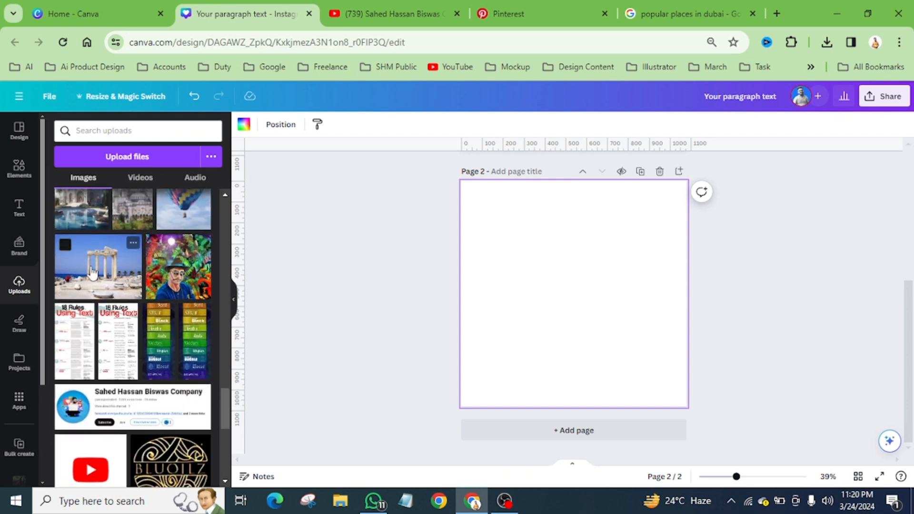
{"action": "scroll", "coordinate": [189, 265], "scroll_direction": "up", "scroll_amount": 1}
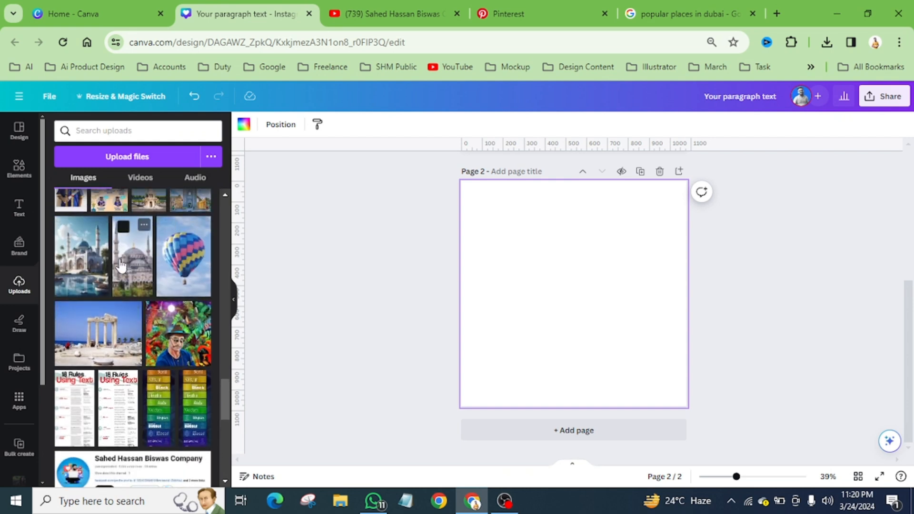
{"action": "scroll", "coordinate": [192, 286], "scroll_direction": "up", "scroll_amount": 1}
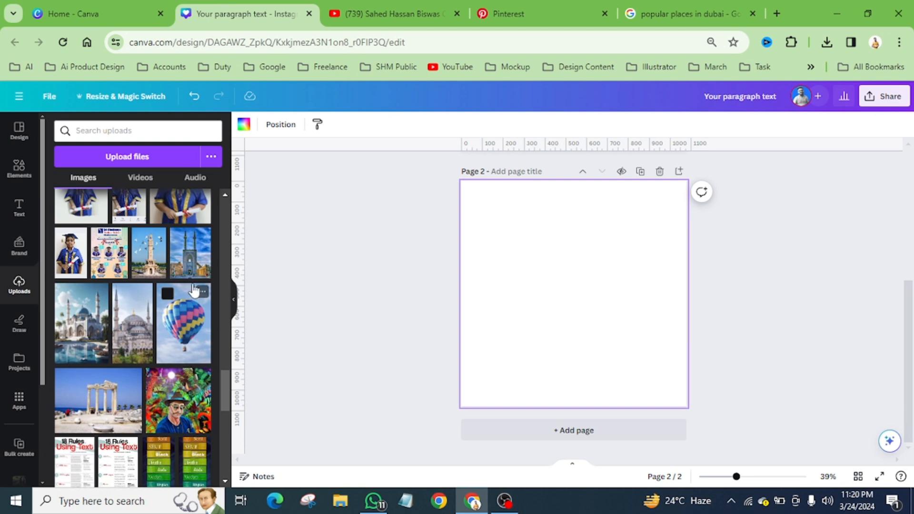
{"action": "left_click", "coordinate": [149, 257]}
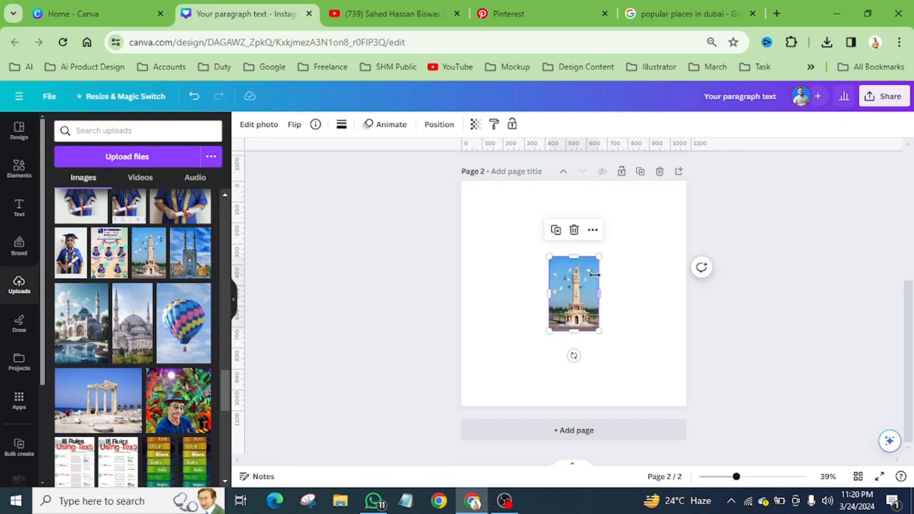
{"action": "left_click", "coordinate": [259, 127]}
{"action": "left_click", "coordinate": [92, 204]}
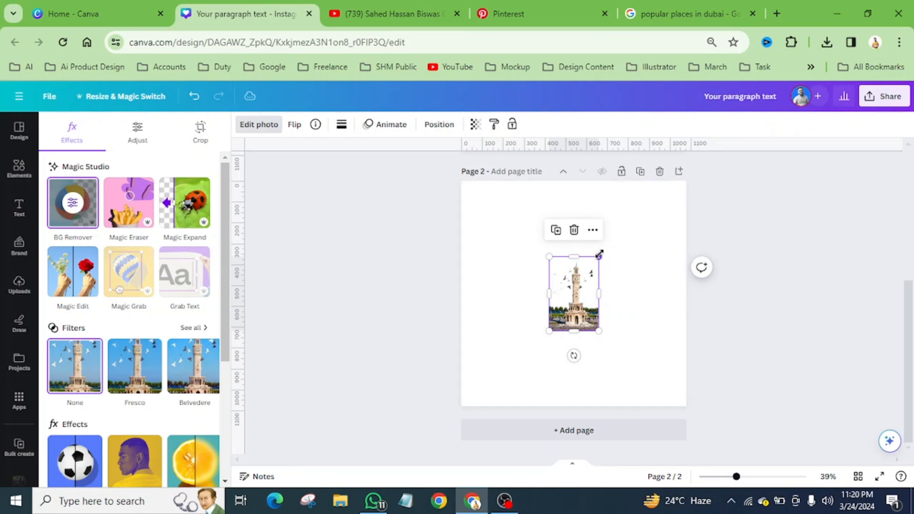
{"action": "left_click_drag", "start_coordinate": [599, 255], "coordinate": [599, 284]}
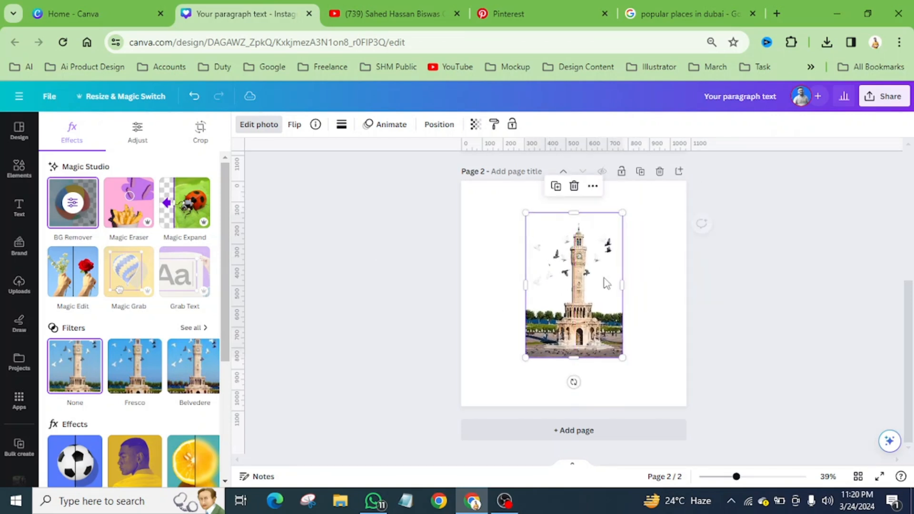
{"action": "left_click", "coordinate": [574, 186]}
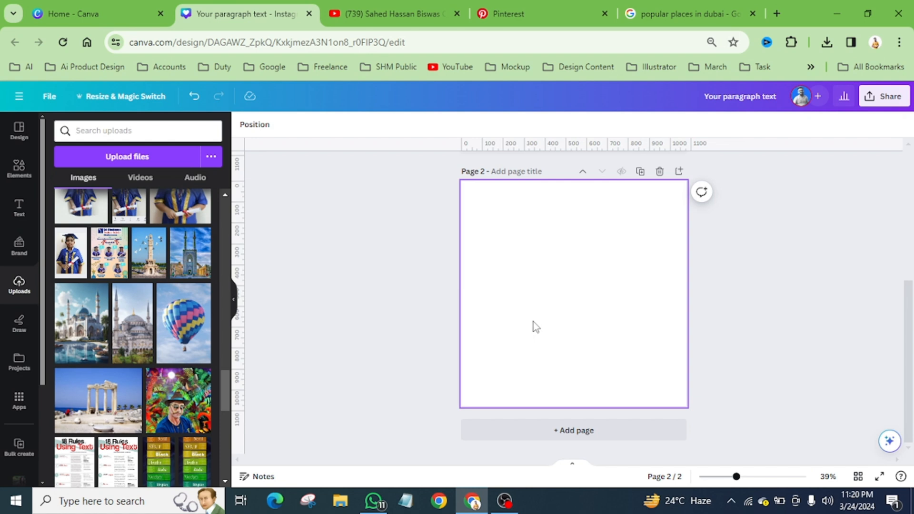
- Add the twin-minaret gateway and grey-domed mosque photos to page 2, remove their backgrounds, and move the mosque near the page's right edge
{"action": "left_click", "coordinate": [190, 253]}
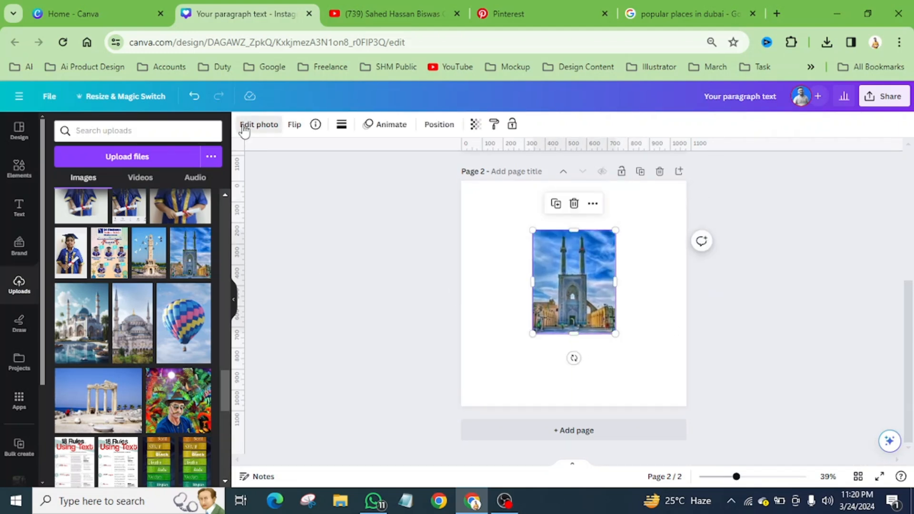
{"action": "left_click", "coordinate": [243, 126]}
{"action": "left_click", "coordinate": [78, 223]}
{"action": "left_click", "coordinate": [19, 285]}
{"action": "left_click_drag", "start_coordinate": [581, 291], "coordinate": [671, 263]}
- Add the waterfront mosque photo, remove its background, and move it to the upper-left part of page 2
{"action": "left_click", "coordinate": [82, 322]}
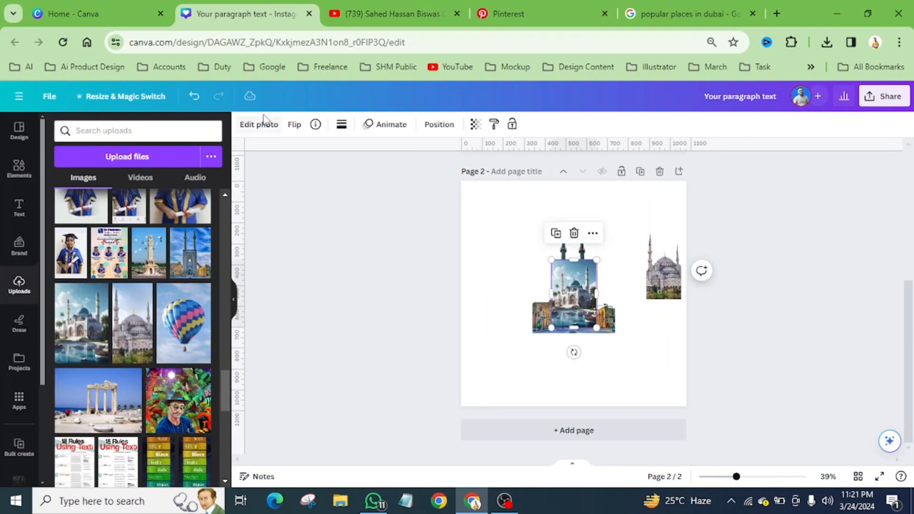
{"action": "left_click", "coordinate": [258, 125]}
{"action": "left_click", "coordinate": [73, 203]}
{"action": "left_click_drag", "start_coordinate": [573, 293], "coordinate": [509, 260]}
- Add the clock tower photo to page 2 and remove its background
{"action": "left_click", "coordinate": [25, 285]}
{"action": "left_click", "coordinate": [149, 253]}
{"action": "left_click", "coordinate": [258, 124]}
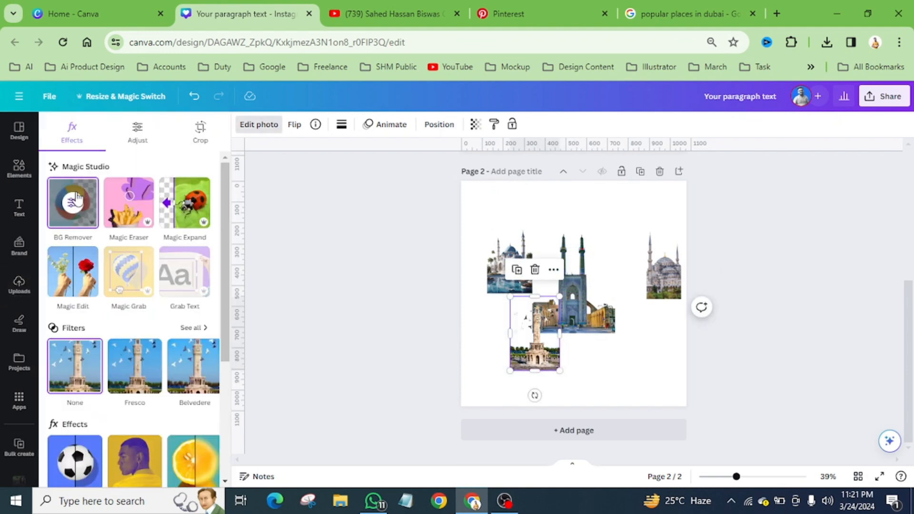
- Erase the leftover birds around the clock tower with the Background Remover's Erase brush
{"action": "left_click", "coordinate": [73, 204]}
{"action": "mouse_move", "coordinate": [522, 195]}
{"action": "left_mouse_down"}
{"action": "mouse_move", "coordinate": [540, 252]}
{"action": "mouse_move", "coordinate": [500, 274]}
{"action": "mouse_move", "coordinate": [635, 244]}
{"action": "mouse_move", "coordinate": [620, 276]}
{"action": "left_mouse_up"}
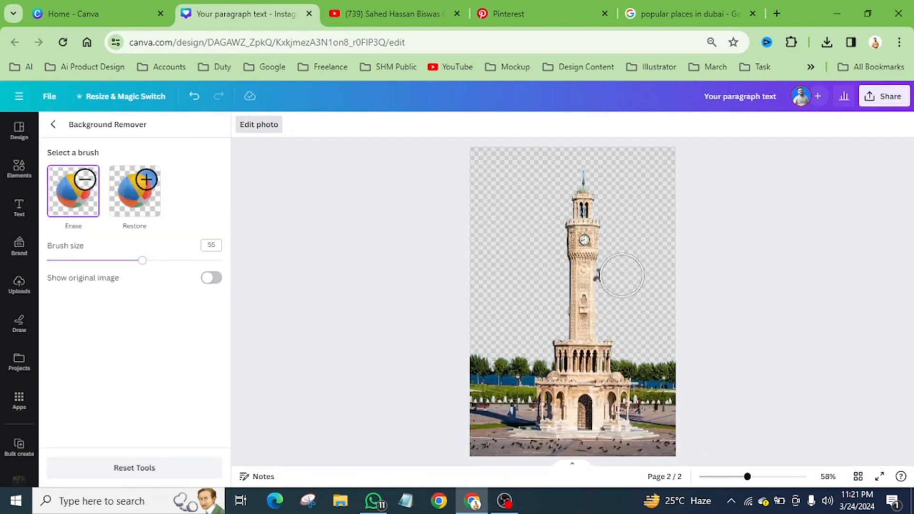
{"action": "scroll", "coordinate": [620, 276], "scroll_direction": "up", "scroll_amount": 5}
{"action": "left_click", "coordinate": [53, 124]}
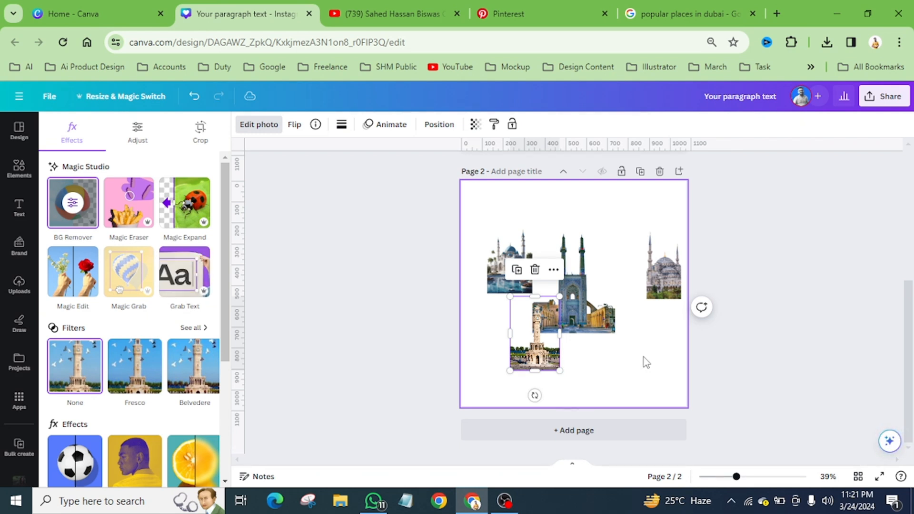
- Move the gateway photo clear of the clock tower and crop it to the central gate and its two minarets
{"action": "left_click_drag", "start_coordinate": [600, 296], "coordinate": [600, 296]}
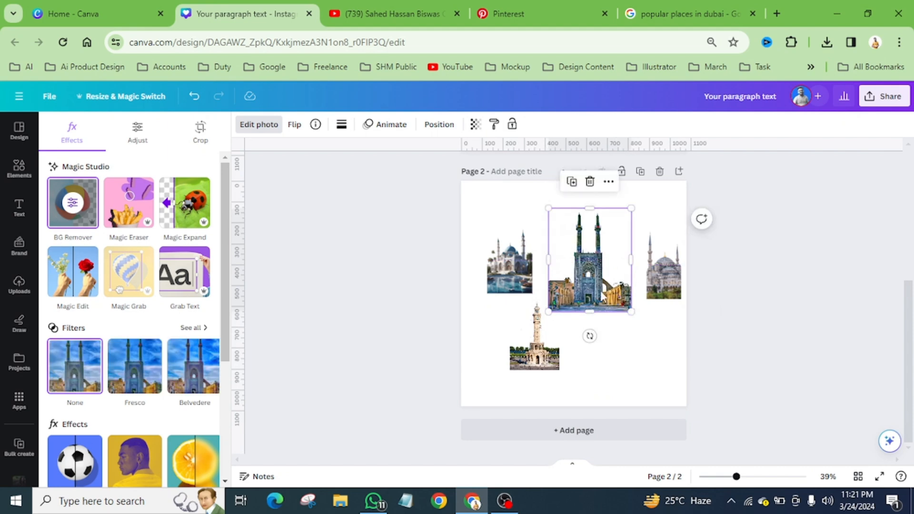
{"action": "scroll", "coordinate": [597, 305], "scroll_direction": "up", "scroll_amount": 5}
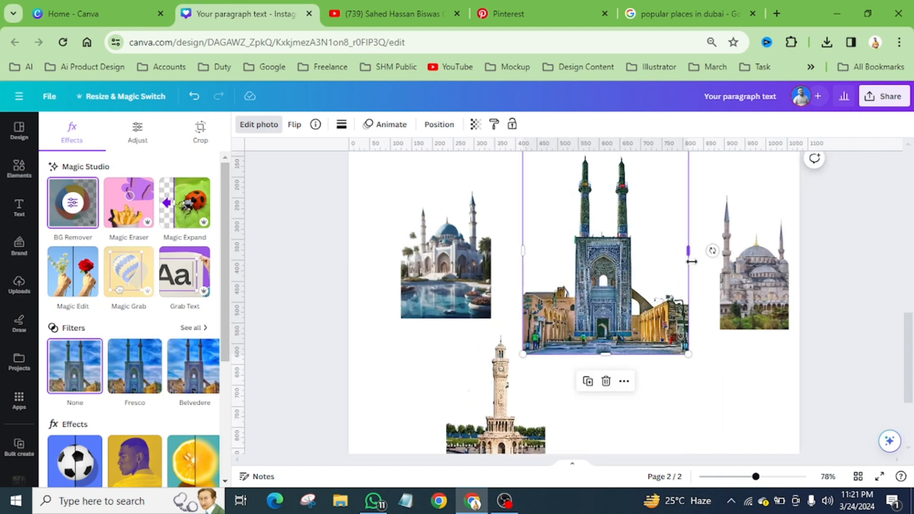
{"action": "left_click_drag", "start_coordinate": [691, 261], "coordinate": [636, 298]}
{"action": "left_click_drag", "start_coordinate": [523, 254], "coordinate": [574, 240]}
{"action": "left_click_drag", "start_coordinate": [601, 354], "coordinate": [603, 333]}
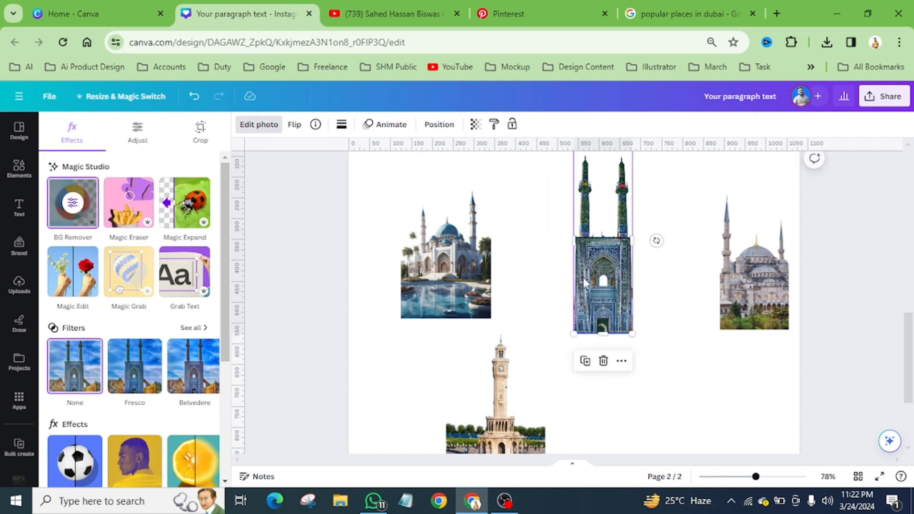
- Crop the waterfront mosque photo to the building without water or palms, enlarge it, and place it left of the gateway
{"action": "left_click_drag", "start_coordinate": [445, 266], "coordinate": [468, 266]}
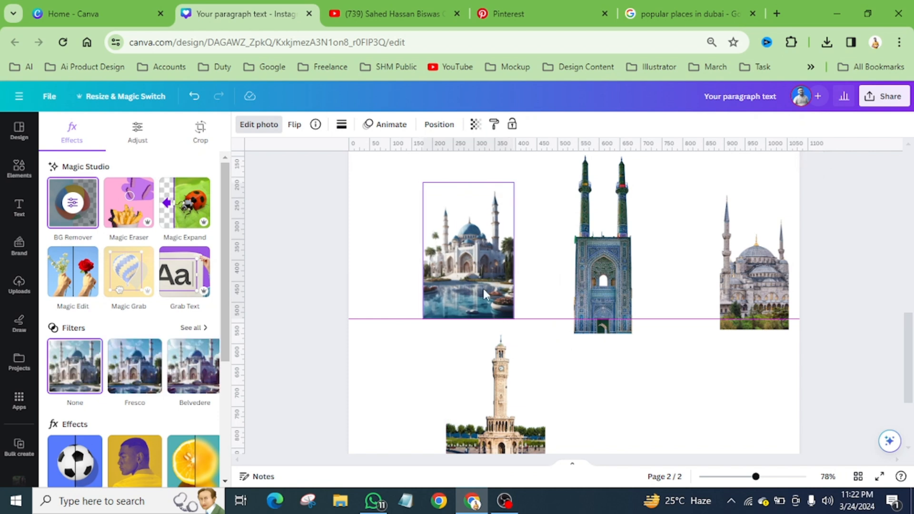
{"action": "left_click_drag", "start_coordinate": [464, 315], "coordinate": [481, 279]}
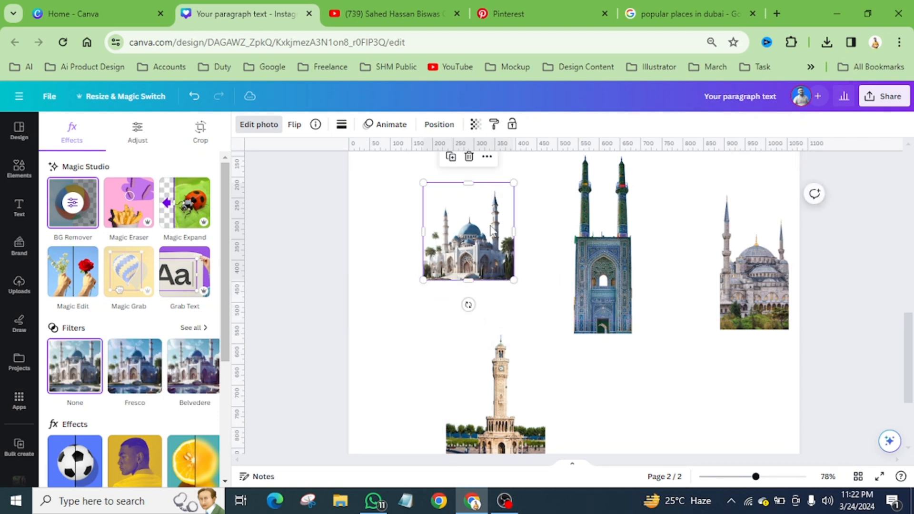
{"action": "left_click_drag", "start_coordinate": [423, 237], "coordinate": [438, 246]}
{"action": "left_click_drag", "start_coordinate": [439, 280], "coordinate": [385, 355]}
{"action": "mouse_move", "coordinate": [514, 269]}
{"action": "left_mouse_down"}
{"action": "mouse_move", "coordinate": [489, 317]}
{"action": "mouse_move", "coordinate": [513, 285]}
{"action": "left_mouse_up"}
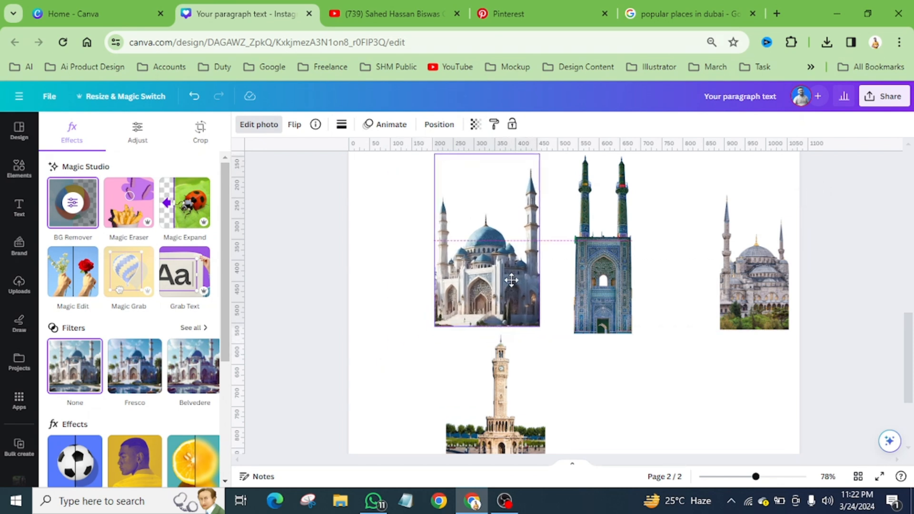
- Place the grey-domed mosque right of the gateway and the clock tower left of the waterfront mosque, cropping both photos to the buildings
{"action": "left_click_drag", "start_coordinate": [741, 289], "coordinate": [684, 288]}
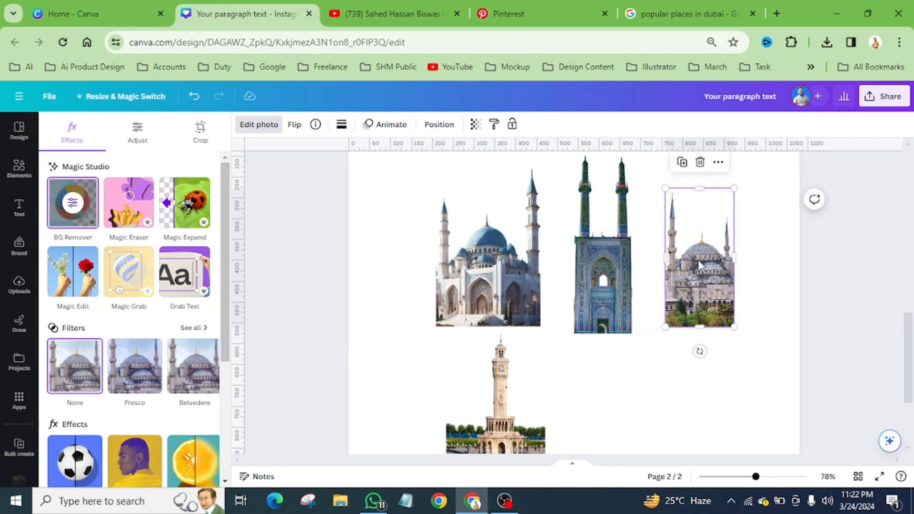
{"action": "left_click_drag", "start_coordinate": [699, 325], "coordinate": [646, 333]}
{"action": "left_click", "coordinate": [510, 373]}
{"action": "left_click_drag", "start_coordinate": [510, 374], "coordinate": [459, 348]}
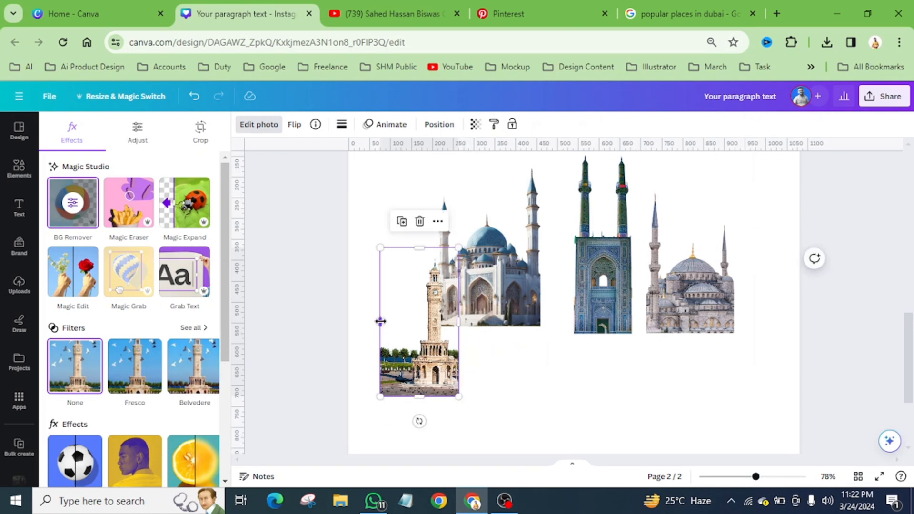
{"action": "left_click_drag", "start_coordinate": [381, 322], "coordinate": [413, 306]}
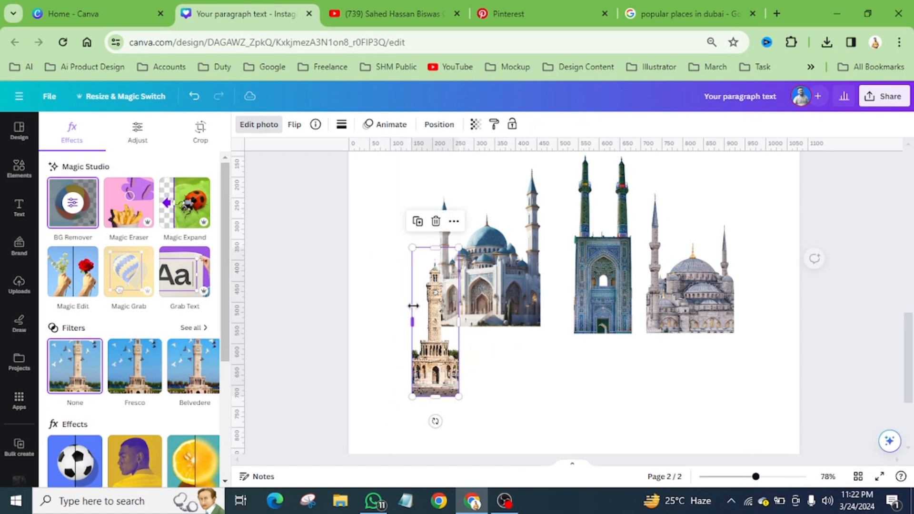
{"action": "scroll", "coordinate": [515, 341], "scroll_direction": "down", "scroll_amount": 3}
{"action": "left_click_drag", "start_coordinate": [482, 364], "coordinate": [456, 312]}
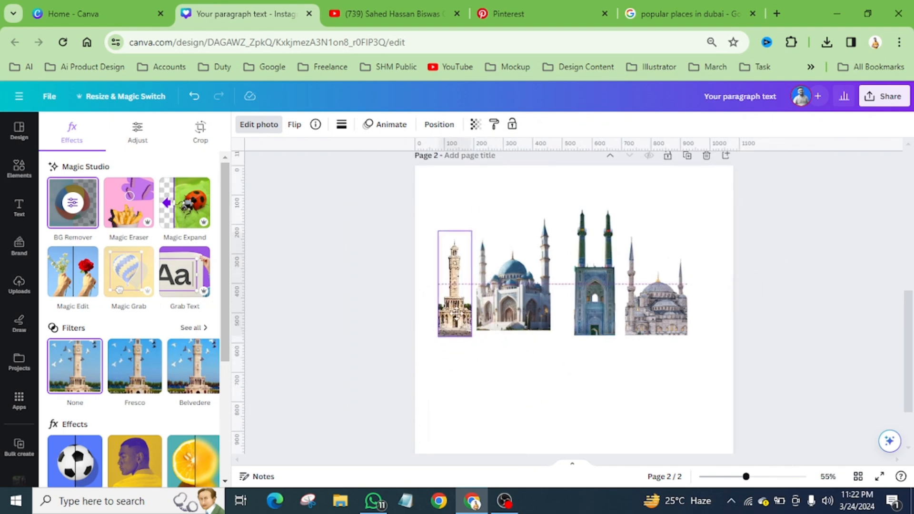
- Check the finished poster on page 1, then add the column ruins photo below the landmarks on page 2 and remove its background
{"action": "scroll", "coordinate": [633, 299], "scroll_direction": "up", "scroll_amount": 5}
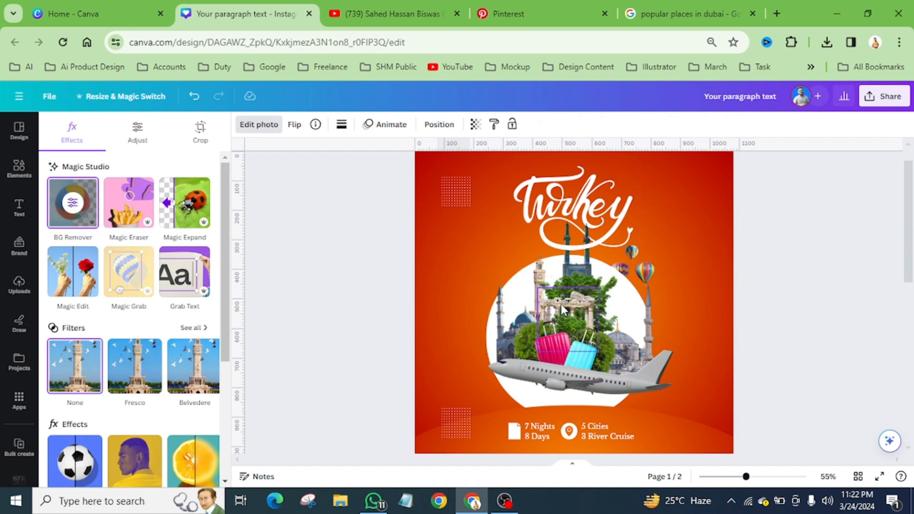
{"action": "scroll", "coordinate": [593, 306], "scroll_direction": "down", "scroll_amount": 5}
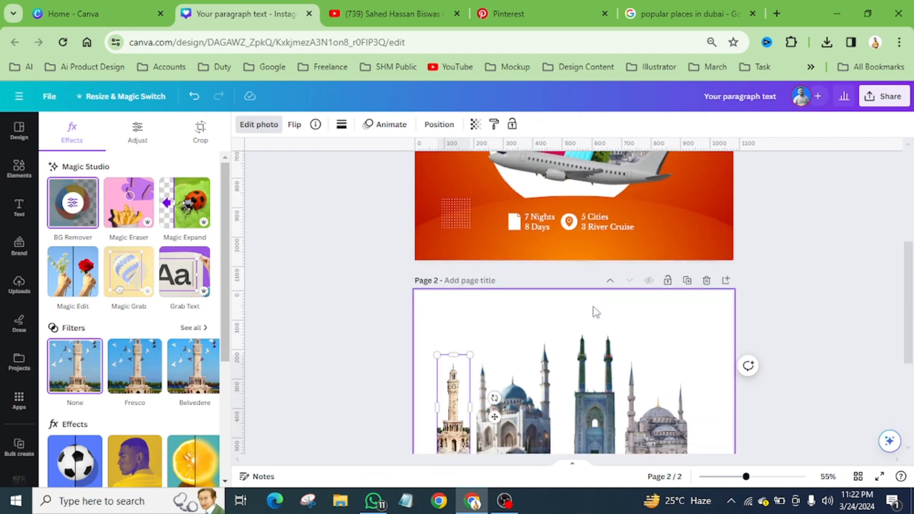
{"action": "scroll", "coordinate": [600, 311], "scroll_direction": "down", "scroll_amount": 4}
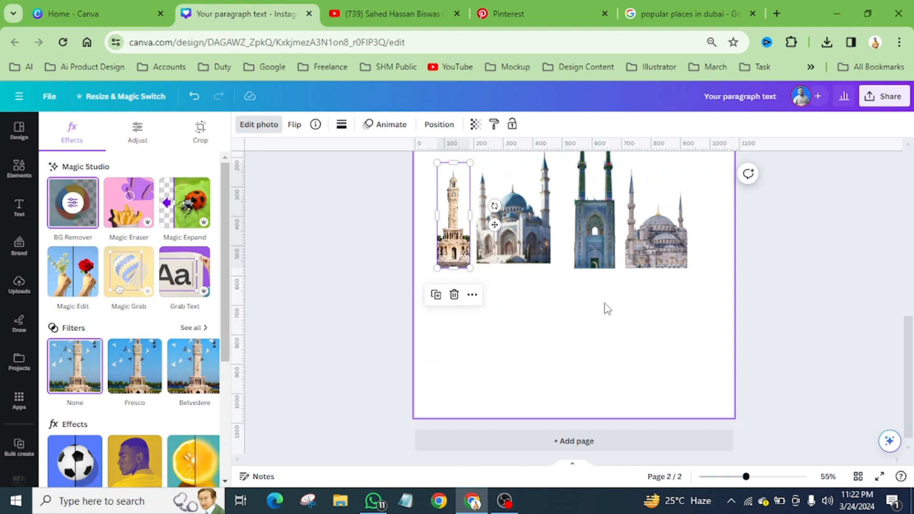
{"action": "left_click", "coordinate": [21, 284]}
{"action": "left_click_drag", "start_coordinate": [90, 402], "coordinate": [556, 313]}
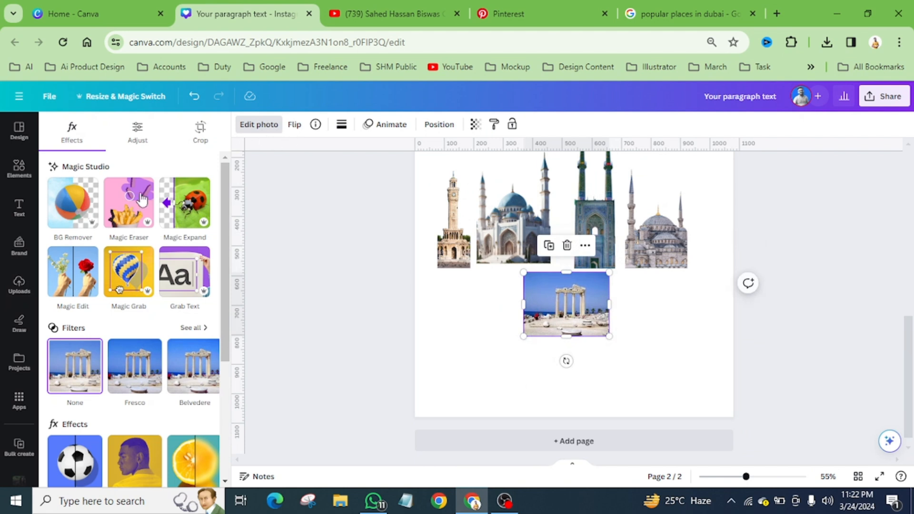
{"action": "left_click", "coordinate": [58, 226]}
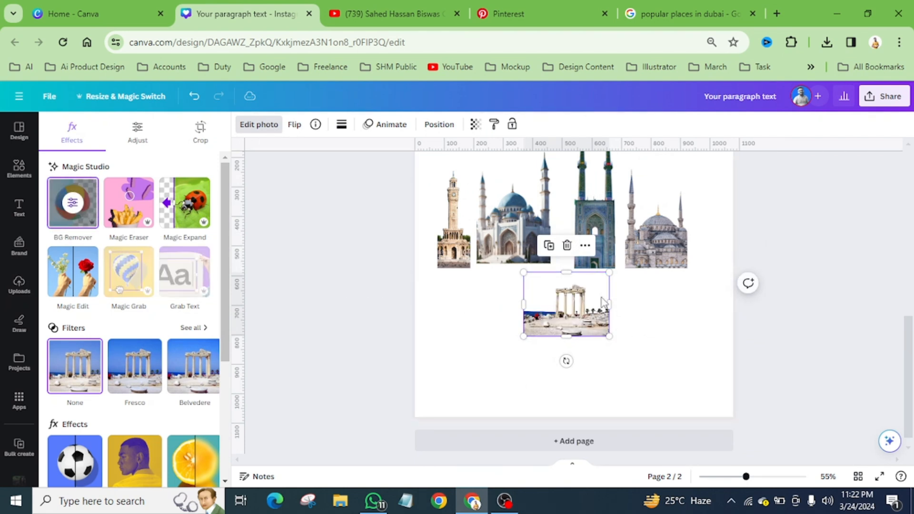
- Enlarge the ruins photo, crop it to the columns, and center it below the row of landmarks
{"action": "left_click_drag", "start_coordinate": [609, 272], "coordinate": [660, 233]}
{"action": "left_click_drag", "start_coordinate": [467, 307], "coordinate": [540, 303]}
{"action": "left_click_drag", "start_coordinate": [661, 301], "coordinate": [608, 342]}
{"action": "left_click_drag", "start_coordinate": [574, 376], "coordinate": [574, 329]}
{"action": "left_click_drag", "start_coordinate": [582, 285], "coordinate": [568, 300]}
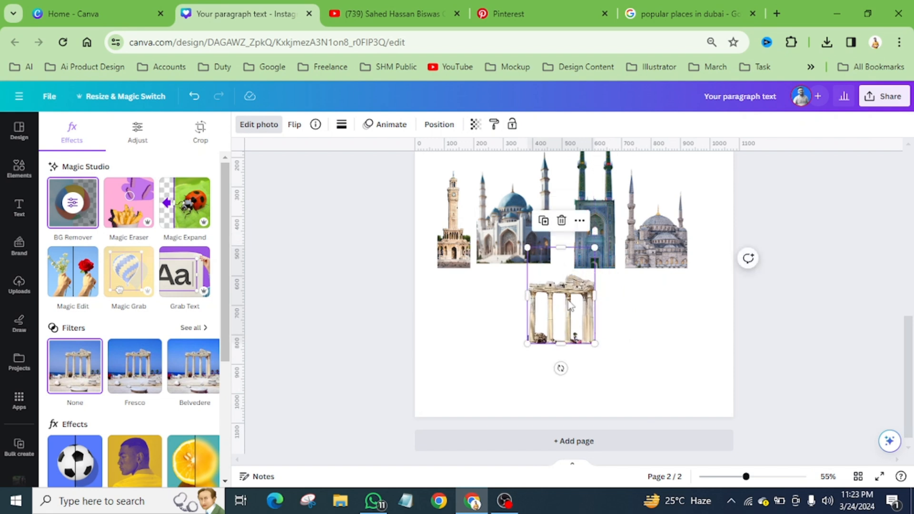
- Check the poster on page 1, then search the photos for "plane" and add the grey side-view airplane over the column ruins on page 2
{"action": "scroll", "coordinate": [570, 306], "scroll_direction": "up", "scroll_amount": 5}
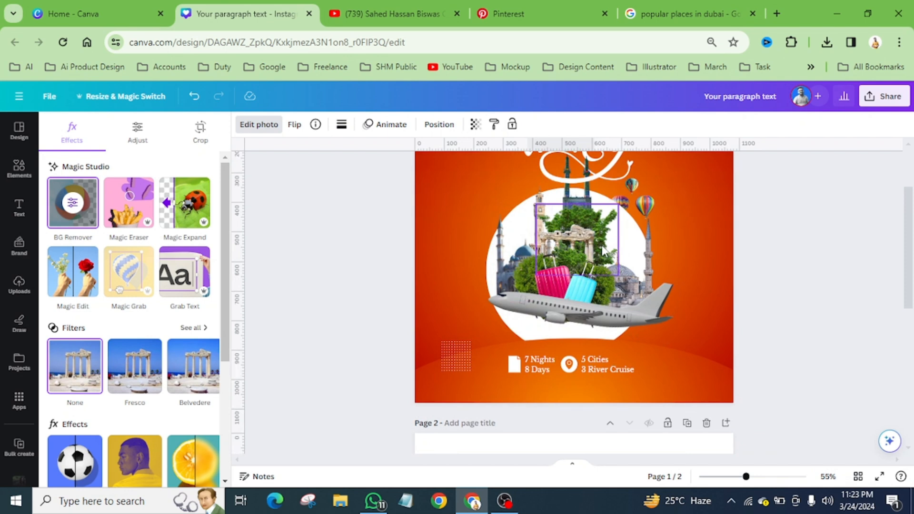
{"action": "scroll", "coordinate": [601, 247], "scroll_direction": "down", "scroll_amount": 5}
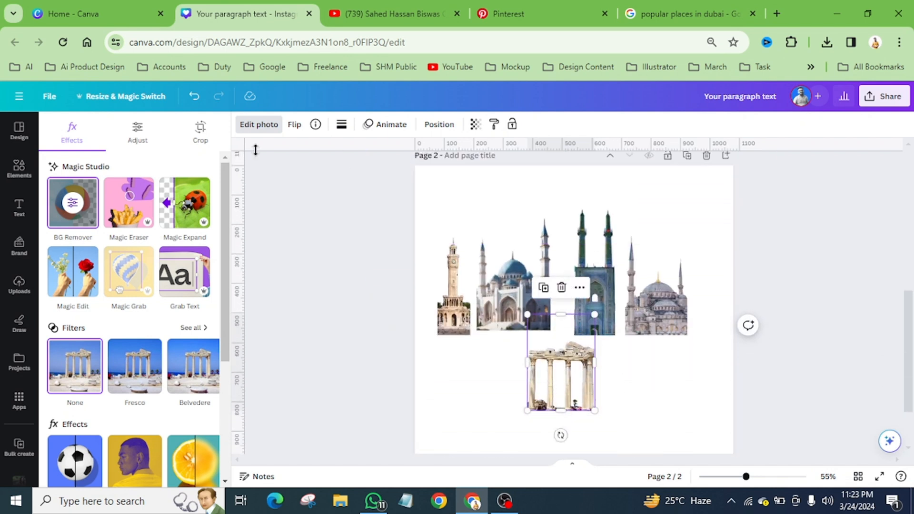
{"action": "left_click", "coordinate": [20, 169]}
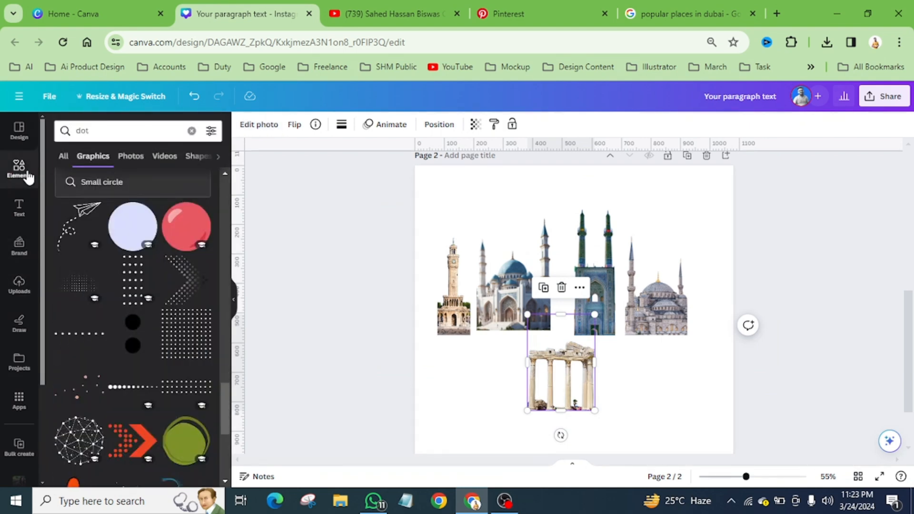
{"action": "left_click", "coordinate": [193, 131]}
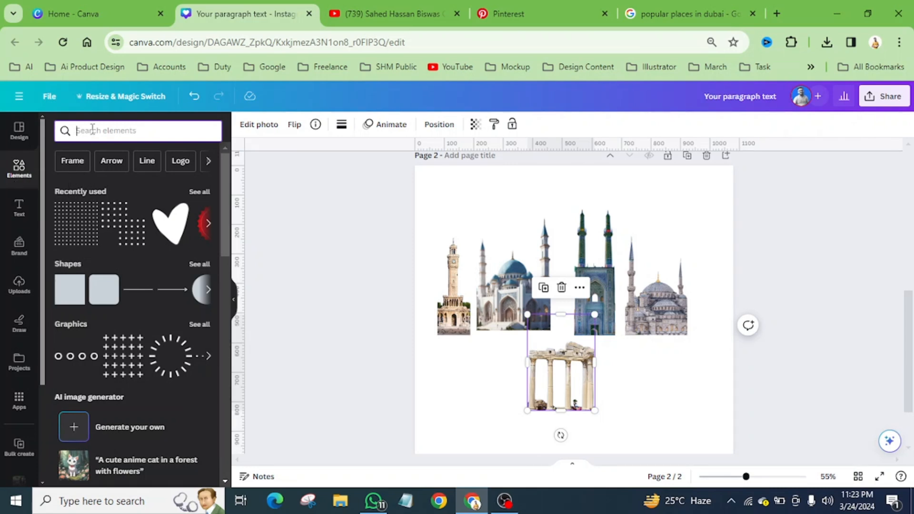
{"action": "type", "text": "plane"}
{"action": "key", "text": "Return"}
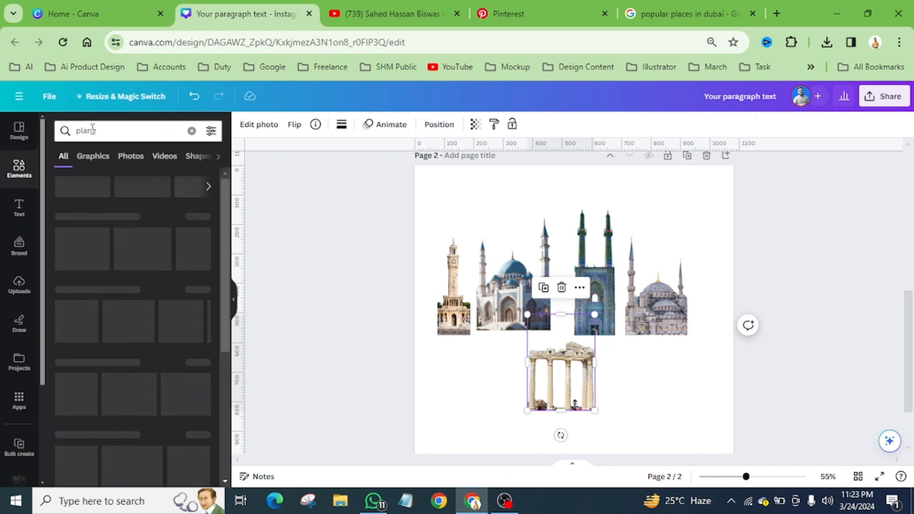
{"action": "left_click", "coordinate": [133, 158]}
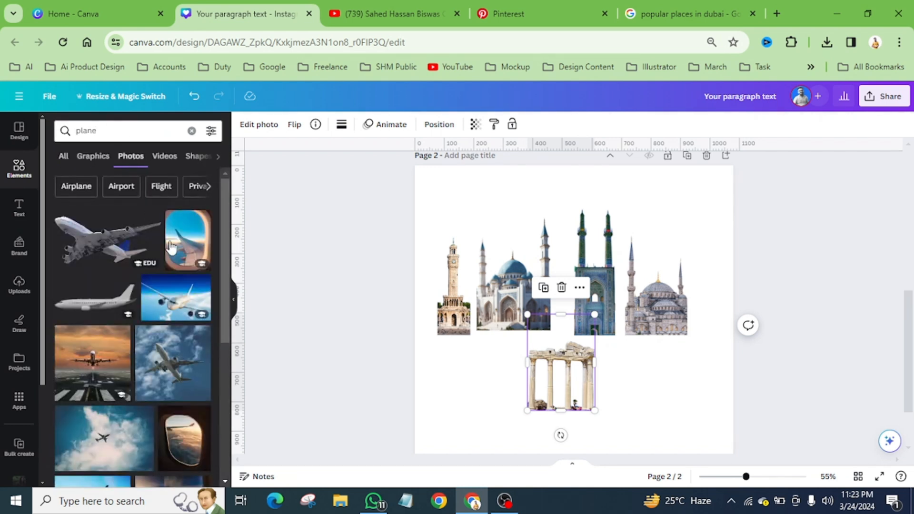
{"action": "left_click_drag", "start_coordinate": [100, 309], "coordinate": [634, 370]}
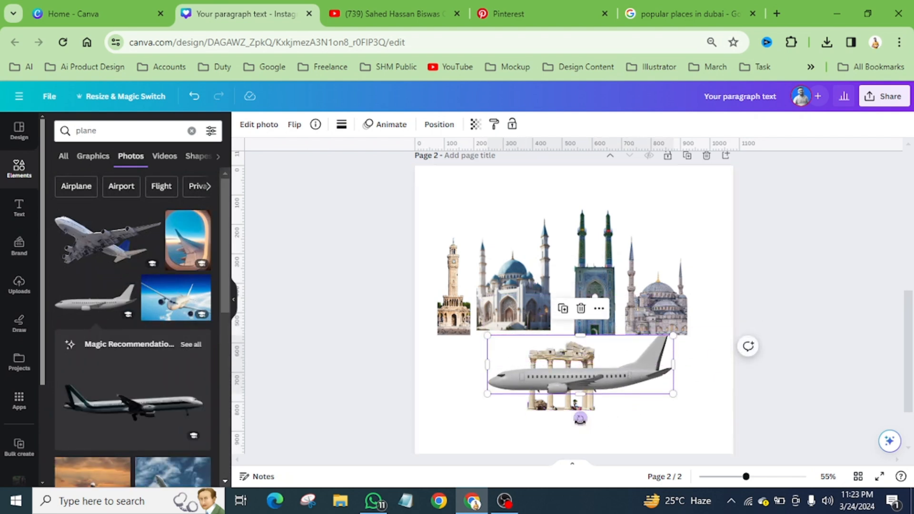
- Rotate the airplane so its nose points slightly upward, and compare its tilt with the airplane on page 1
{"action": "left_click_drag", "start_coordinate": [579, 415], "coordinate": [562, 438]}
{"action": "scroll", "coordinate": [624, 408], "scroll_direction": "down", "scroll_amount": 2}
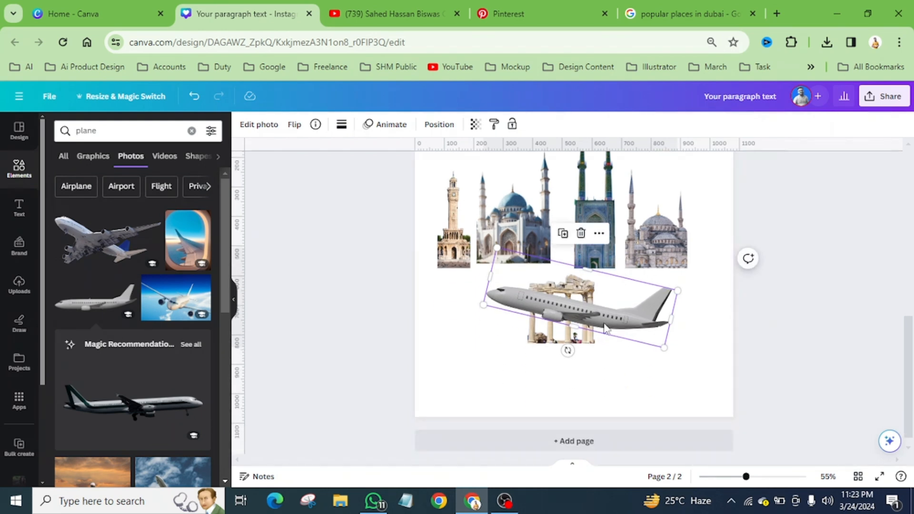
{"action": "left_click", "coordinate": [699, 330]}
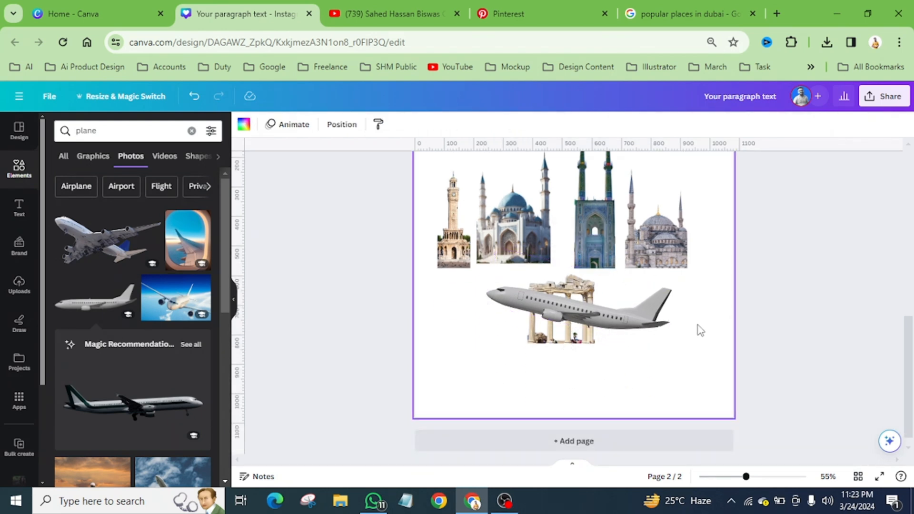
{"action": "scroll", "coordinate": [700, 330], "scroll_direction": "up", "scroll_amount": 5}
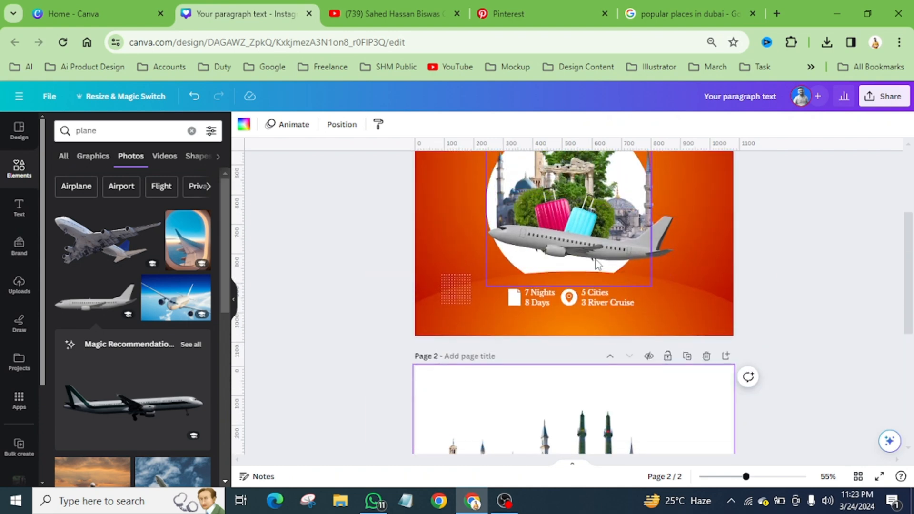
{"action": "scroll", "coordinate": [606, 269], "scroll_direction": "up", "scroll_amount": 2}
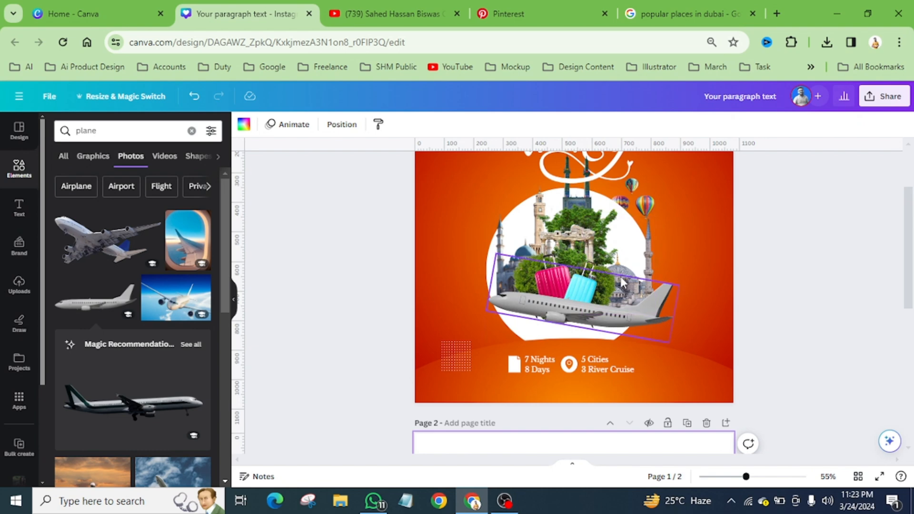
{"action": "scroll", "coordinate": [621, 282], "scroll_direction": "down", "scroll_amount": 8}
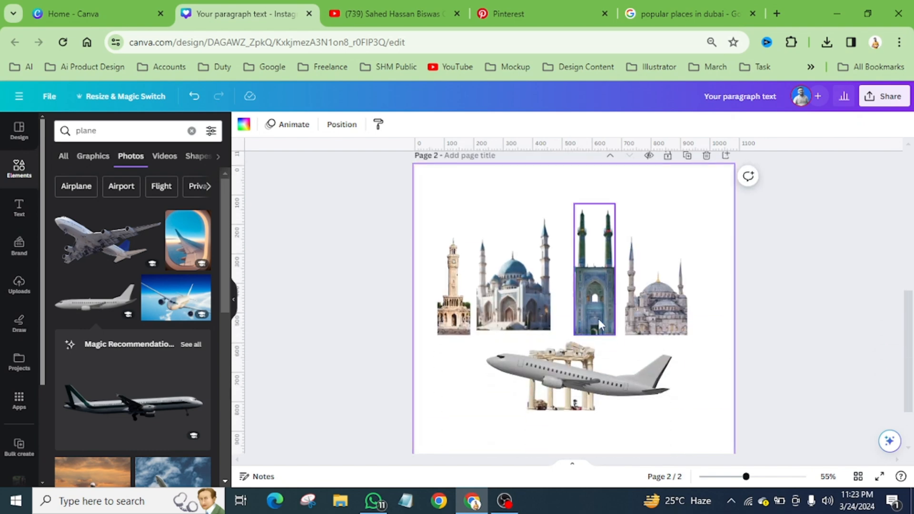
- Move the tall gateway to just above the middle of the airplane and place the column ruins in front of it
{"action": "left_click_drag", "start_coordinate": [522, 399], "coordinate": [482, 230]}
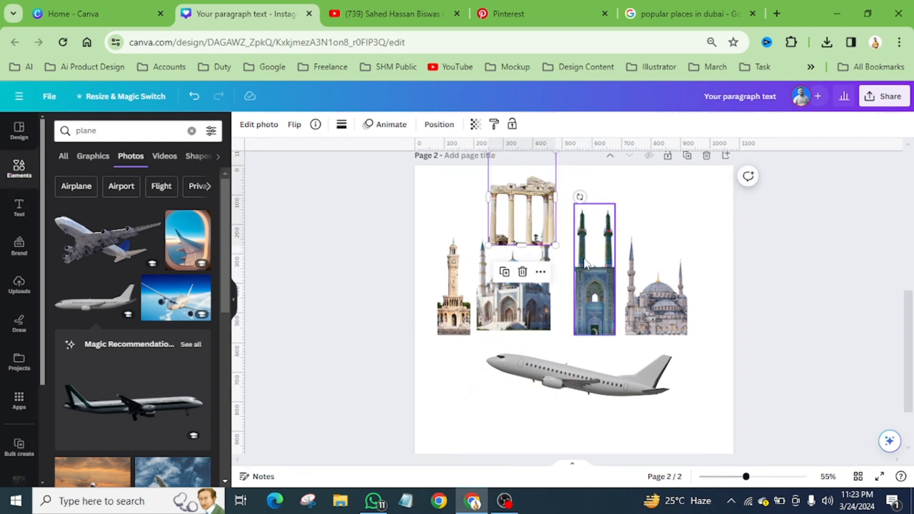
{"action": "scroll", "coordinate": [585, 263], "scroll_direction": "up", "scroll_amount": 8}
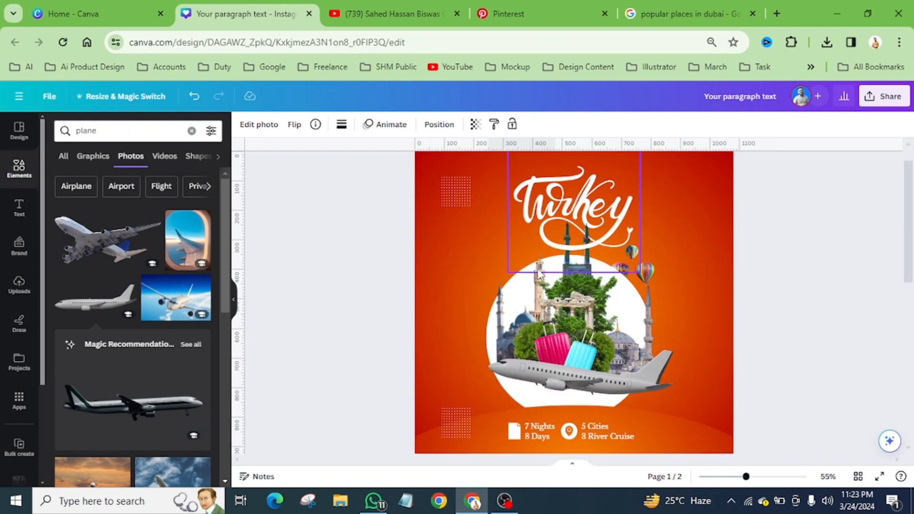
{"action": "scroll", "coordinate": [572, 304], "scroll_direction": "down", "scroll_amount": 8}
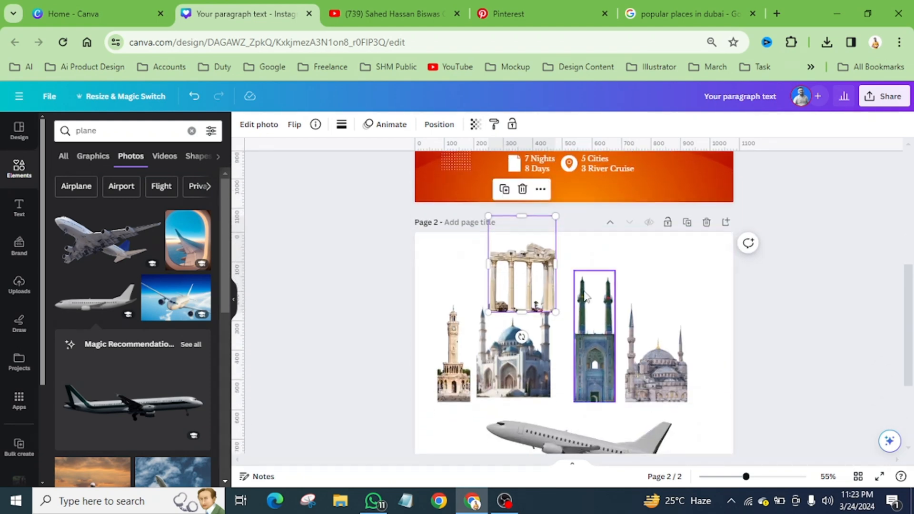
{"action": "left_click_drag", "start_coordinate": [593, 299], "coordinate": [574, 316]}
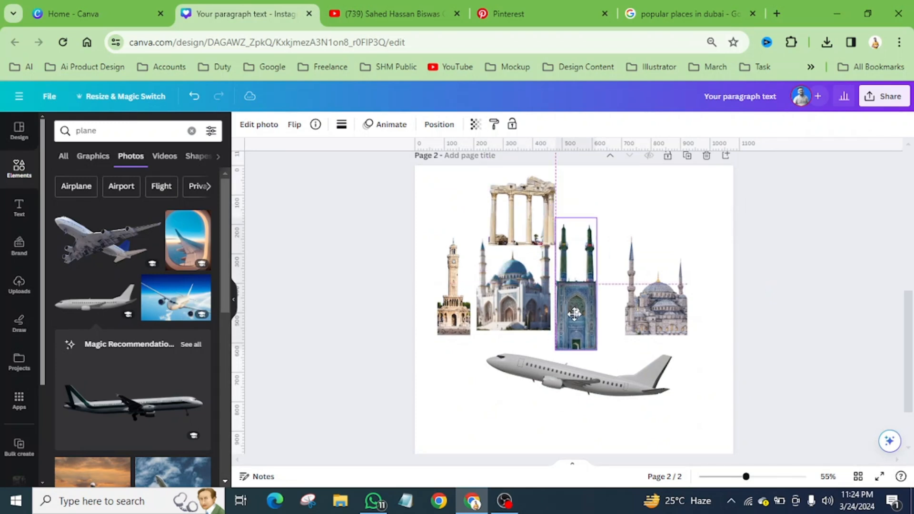
{"action": "left_click", "coordinate": [524, 219]}
{"action": "left_click_drag", "start_coordinate": [524, 218], "coordinate": [568, 317]}
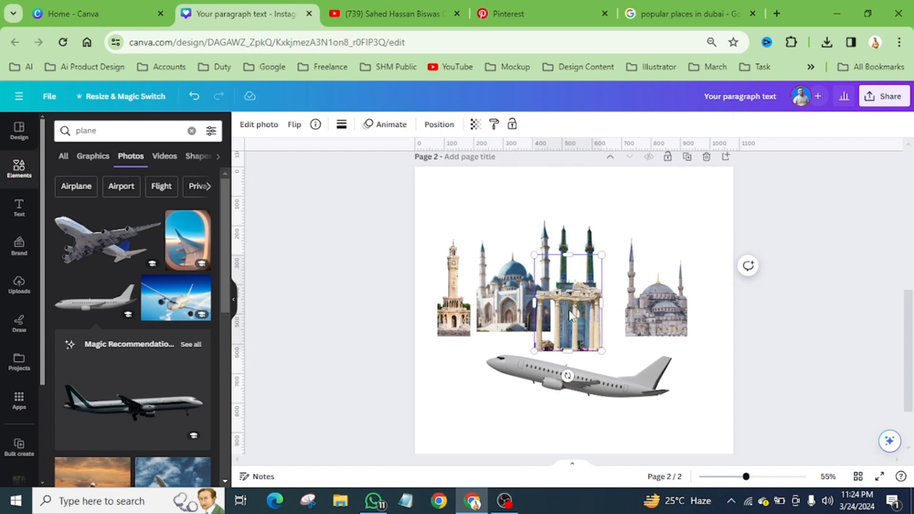
- Set the blue-domed mosque aside at the page's lower right corner and place the clock tower directly left of the column ruins
{"action": "scroll", "coordinate": [552, 247], "scroll_direction": "up", "scroll_amount": 5}
{"action": "scroll", "coordinate": [542, 218], "scroll_direction": "down", "scroll_amount": 5}
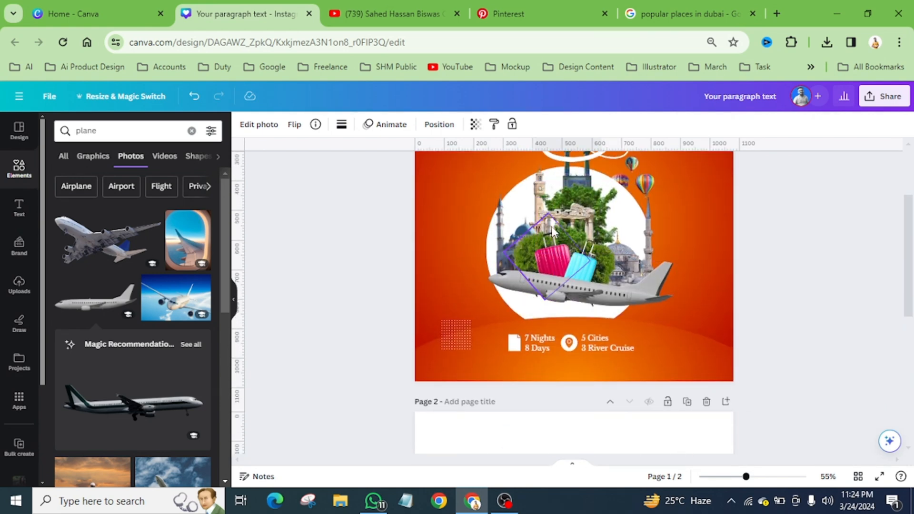
{"action": "left_click", "coordinate": [506, 230]}
{"action": "left_click_drag", "start_coordinate": [506, 231], "coordinate": [688, 370]}
{"action": "left_click_drag", "start_coordinate": [464, 254], "coordinate": [547, 265]}
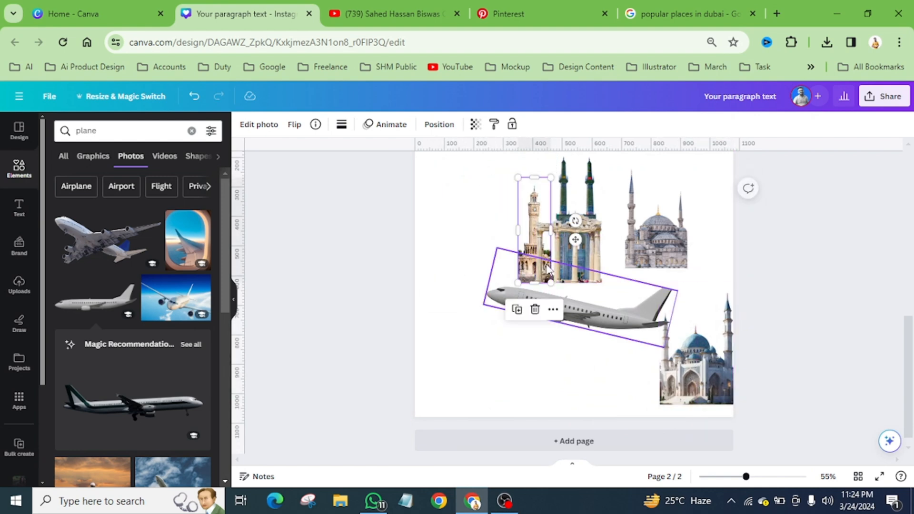
- Place the grey-domed mosque above the airplane's tail and the blue-domed mosque behind the clock tower, above the airplane's nose
{"action": "scroll", "coordinate": [546, 267], "scroll_direction": "up", "scroll_amount": 7}
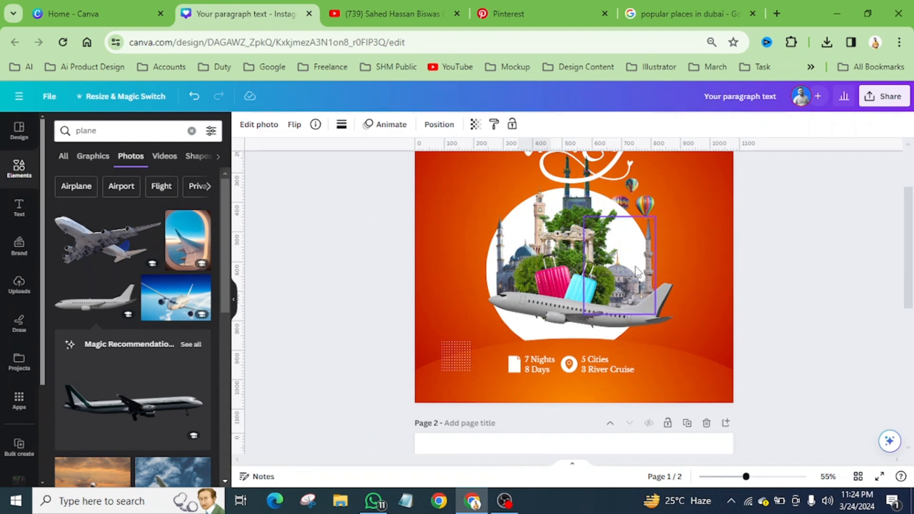
{"action": "scroll", "coordinate": [603, 248], "scroll_direction": "down", "scroll_amount": 7}
{"action": "left_click_drag", "start_coordinate": [674, 307], "coordinate": [648, 328]}
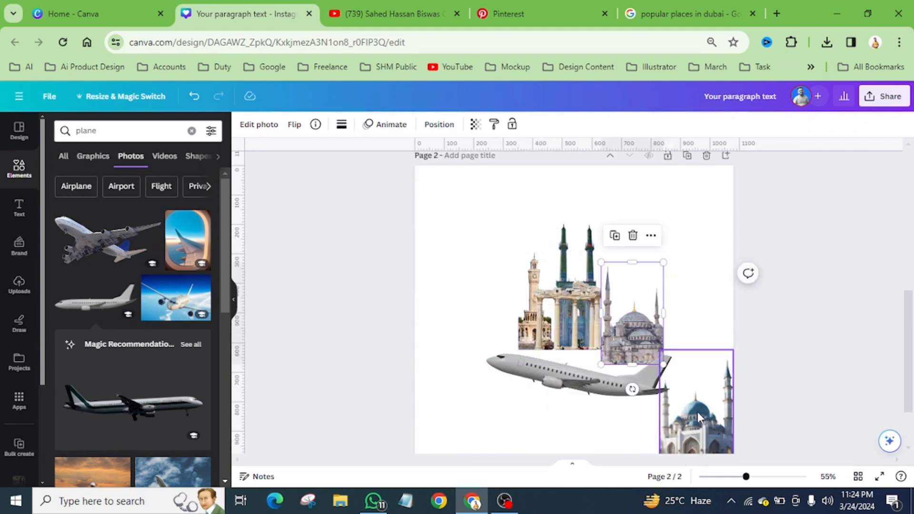
{"action": "left_click_drag", "start_coordinate": [697, 422], "coordinate": [529, 297]}
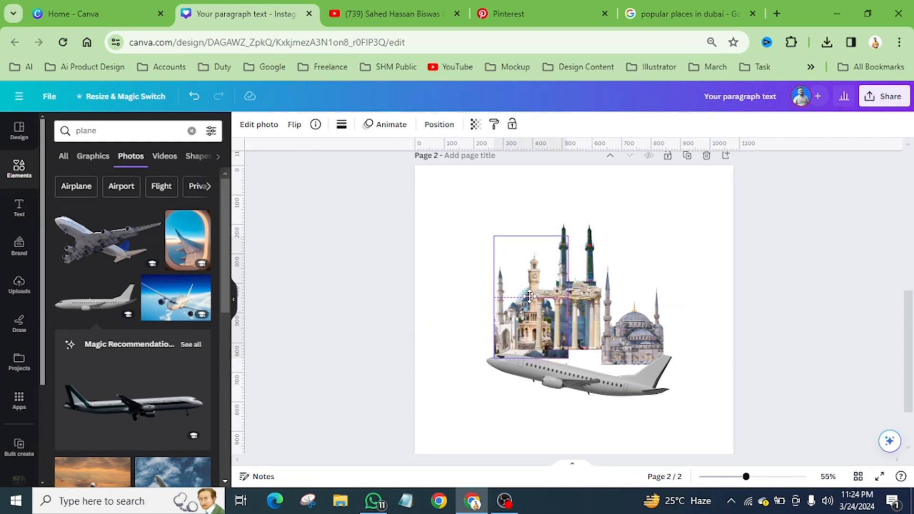
{"action": "left_click_drag", "start_coordinate": [529, 297], "coordinate": [529, 297]}
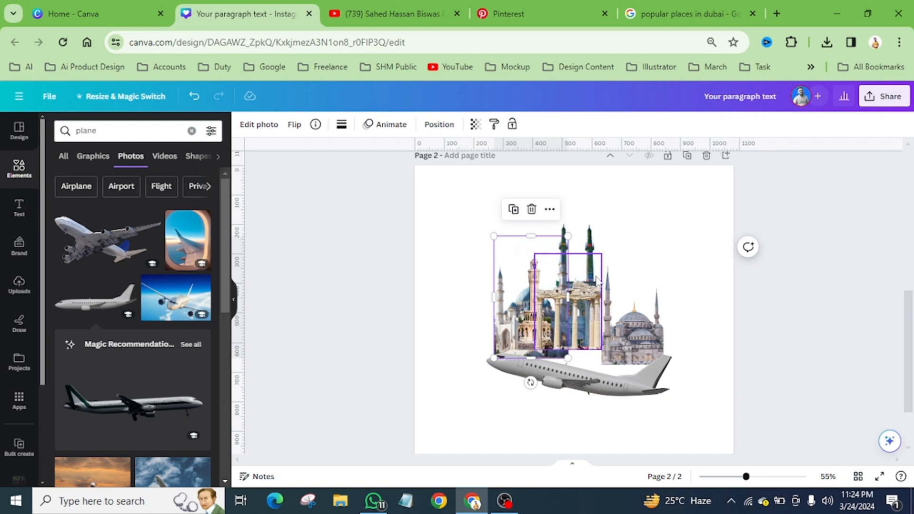
- Shift the gateway up and right, nudge the ruins and clock tower to fit the cluster, and raise the airplane over the buildings' bases
{"action": "mouse_move", "coordinate": [589, 253]}
{"action": "left_mouse_down"}
{"action": "mouse_move", "coordinate": [601, 252]}
{"action": "mouse_move", "coordinate": [603, 220]}
{"action": "mouse_move", "coordinate": [585, 294]}
{"action": "mouse_move", "coordinate": [599, 259]}
{"action": "mouse_move", "coordinate": [598, 269]}
{"action": "left_mouse_up"}
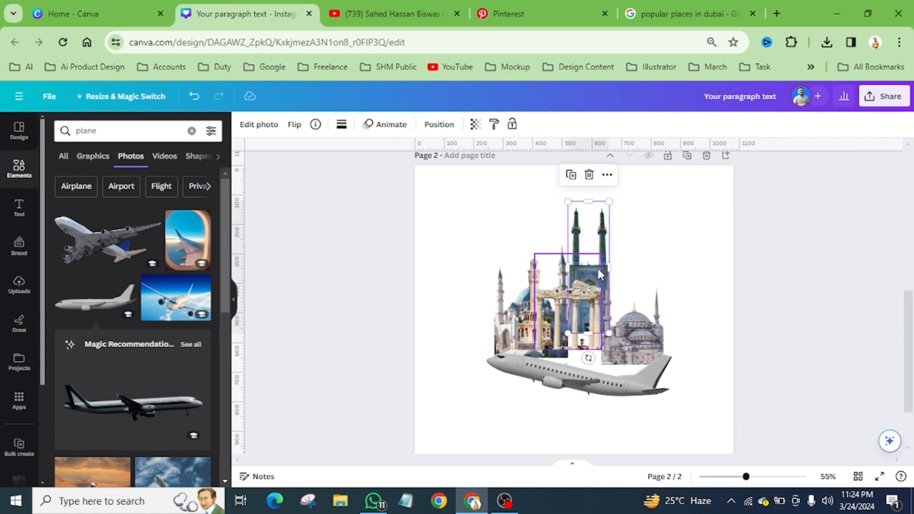
{"action": "mouse_move", "coordinate": [551, 305]}
{"action": "left_mouse_down"}
{"action": "mouse_move", "coordinate": [568, 305]}
{"action": "mouse_move", "coordinate": [546, 287]}
{"action": "left_mouse_up"}
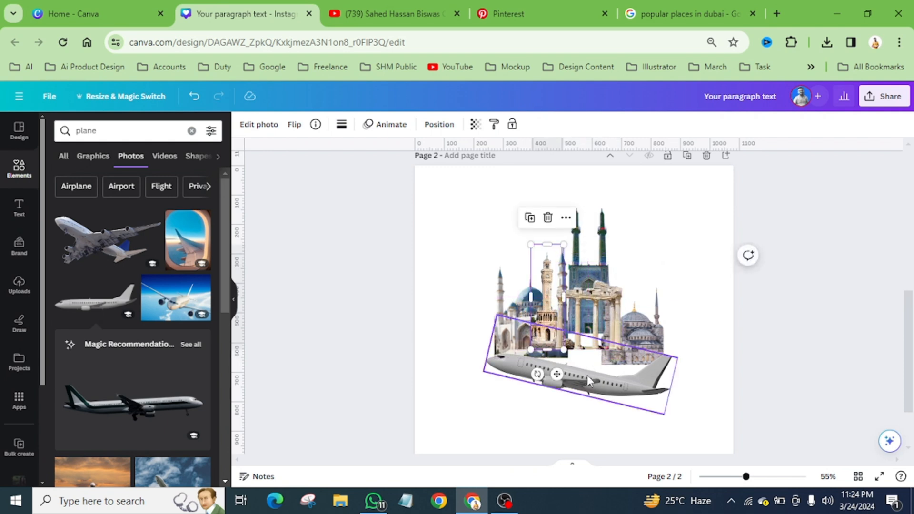
{"action": "left_click_drag", "start_coordinate": [611, 391], "coordinate": [612, 378]}
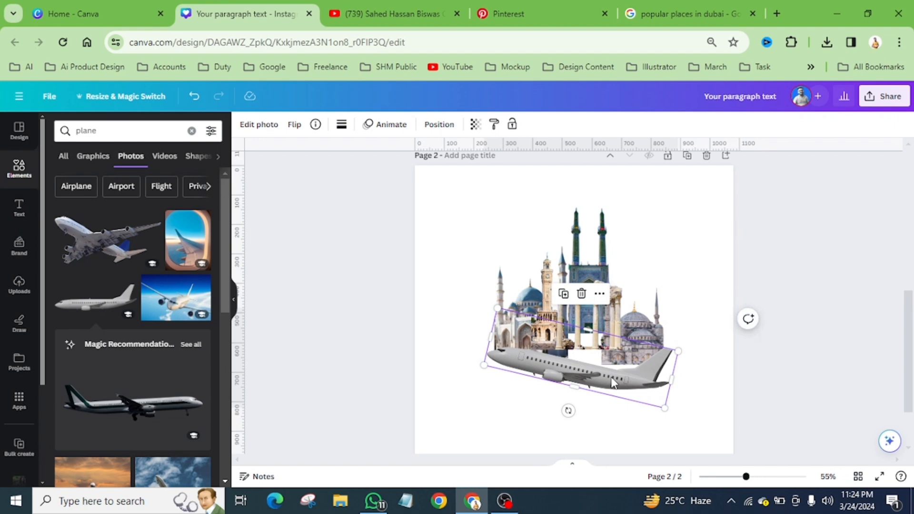
{"action": "left_click", "coordinate": [675, 281]}
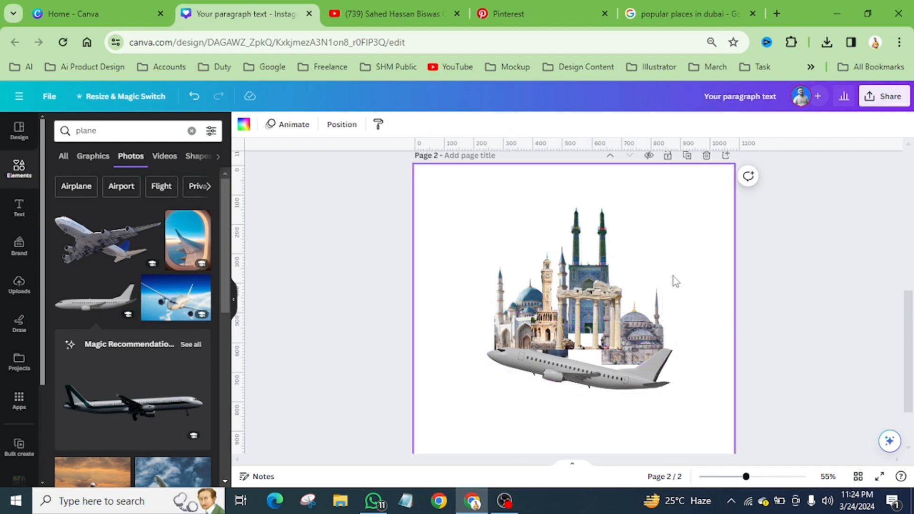
- Compare the cluster with page 1, then search the photos for "tree" and add the green tree with orange-tinted leaves to page 2
{"action": "scroll", "coordinate": [672, 276], "scroll_direction": "up", "scroll_amount": 5}
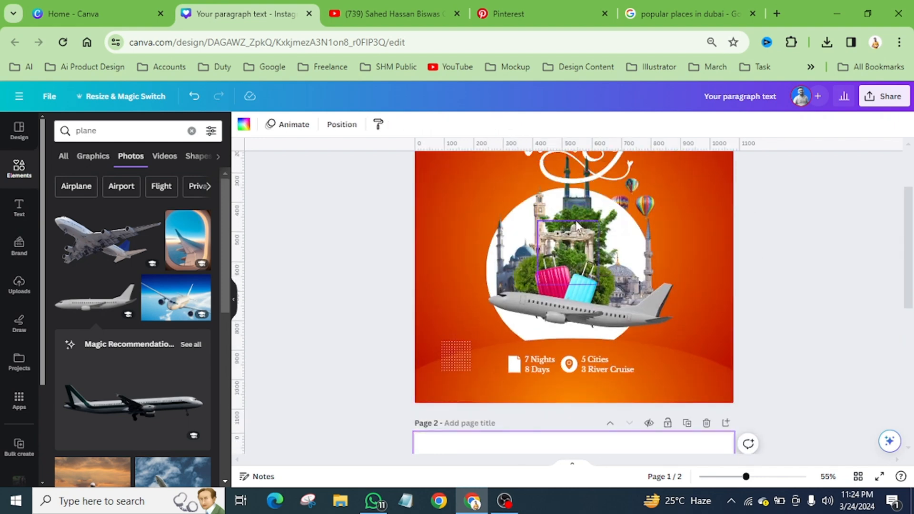
{"action": "scroll", "coordinate": [607, 308], "scroll_direction": "down", "scroll_amount": 5}
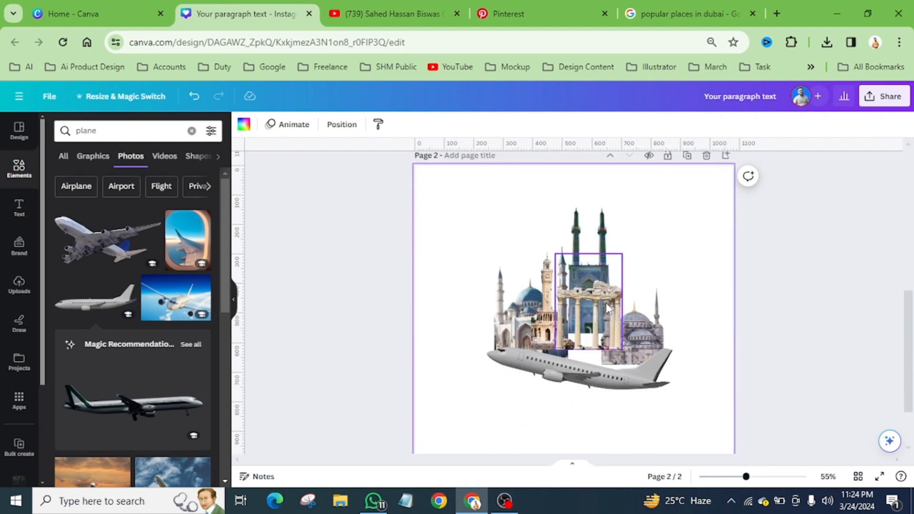
{"action": "scroll", "coordinate": [607, 309], "scroll_direction": "up", "scroll_amount": 5}
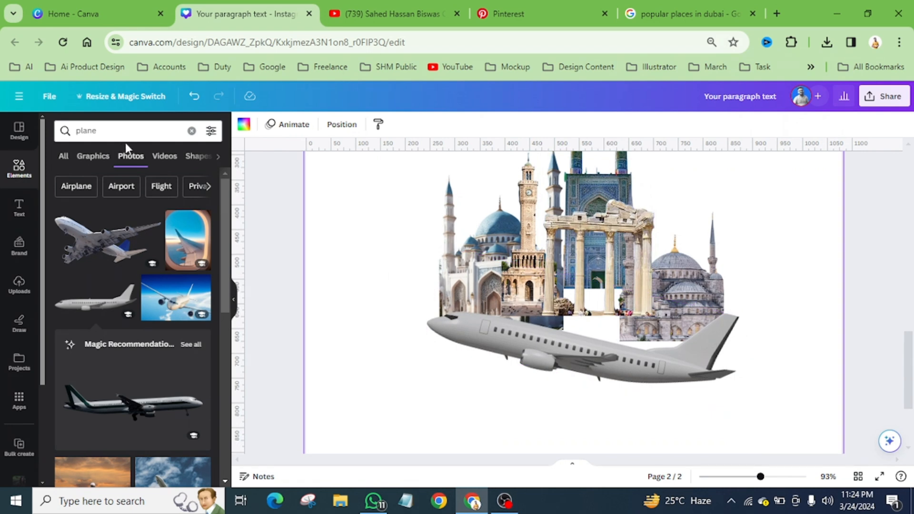
{"action": "left_click", "coordinate": [62, 130]}
{"action": "type", "text": "tree"}
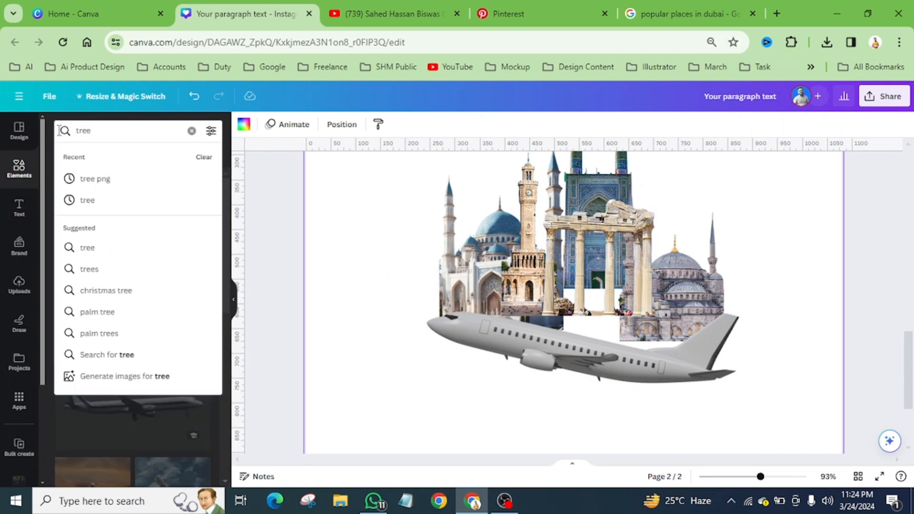
{"action": "key", "text": "Return"}
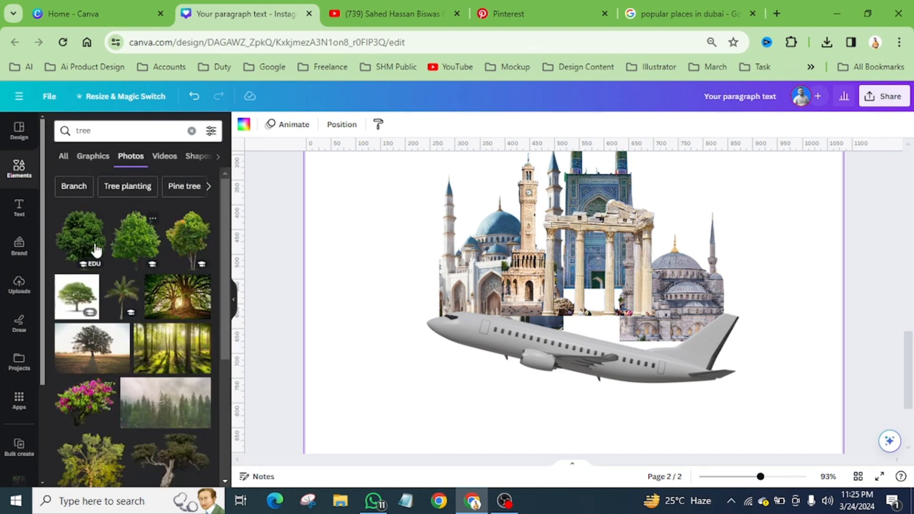
{"action": "scroll", "coordinate": [119, 285], "scroll_direction": "down", "scroll_amount": 4}
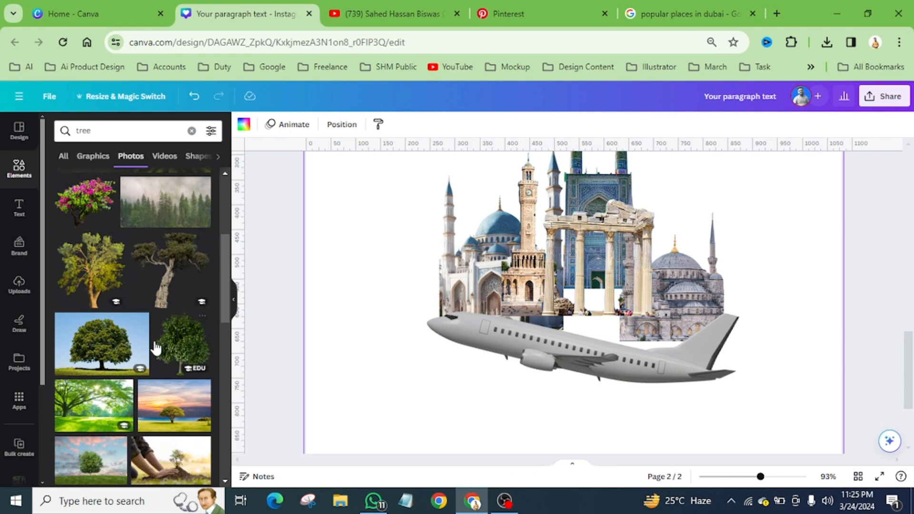
{"action": "scroll", "coordinate": [162, 361], "scroll_direction": "down", "scroll_amount": 1}
{"action": "scroll", "coordinate": [143, 366], "scroll_direction": "up", "scroll_amount": 5}
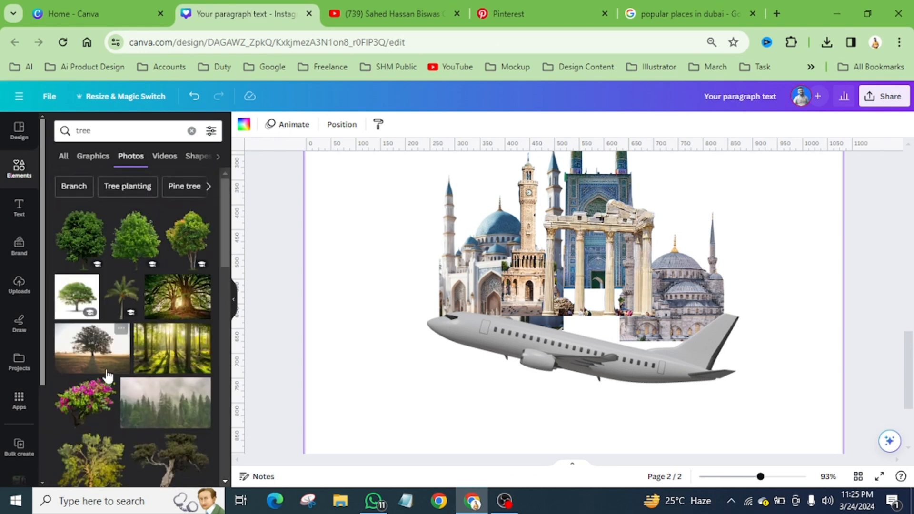
{"action": "left_click", "coordinate": [186, 238]}
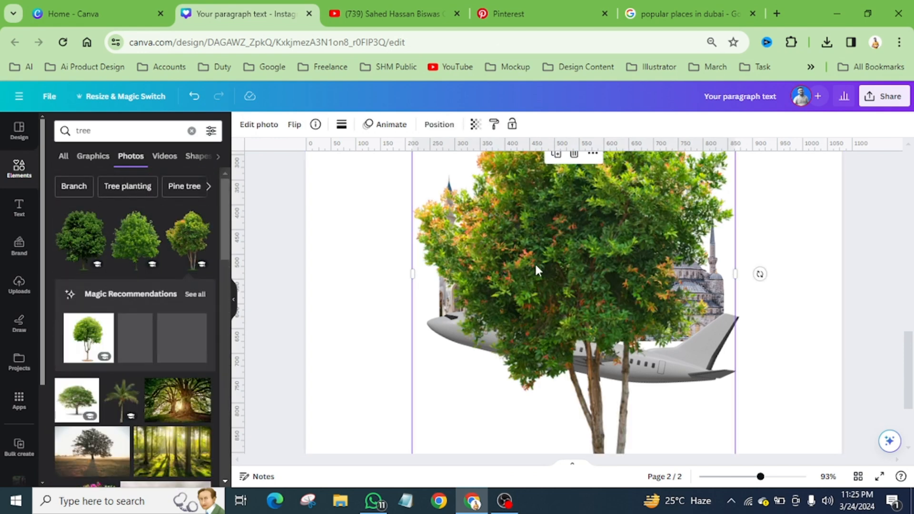
- Crop the lower trunk off the orange-tinted tree, shrink it and place it over the front half of the airplane
{"action": "left_click_drag", "start_coordinate": [548, 259], "coordinate": [548, 270]}
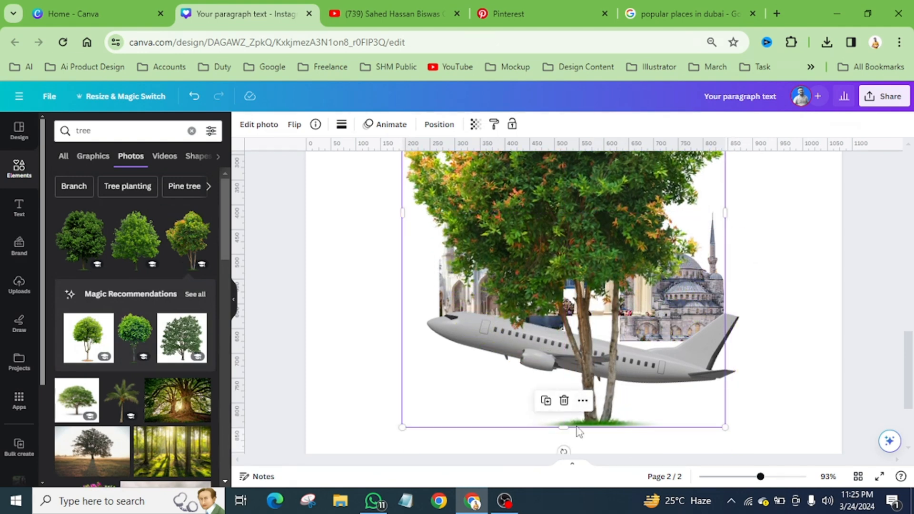
{"action": "left_click_drag", "start_coordinate": [563, 428], "coordinate": [560, 328]}
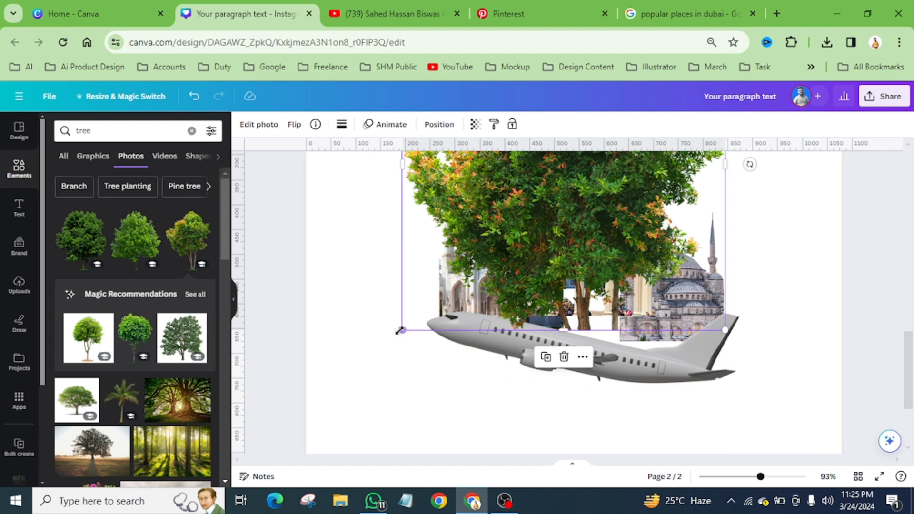
{"action": "left_click_drag", "start_coordinate": [400, 329], "coordinate": [569, 235]}
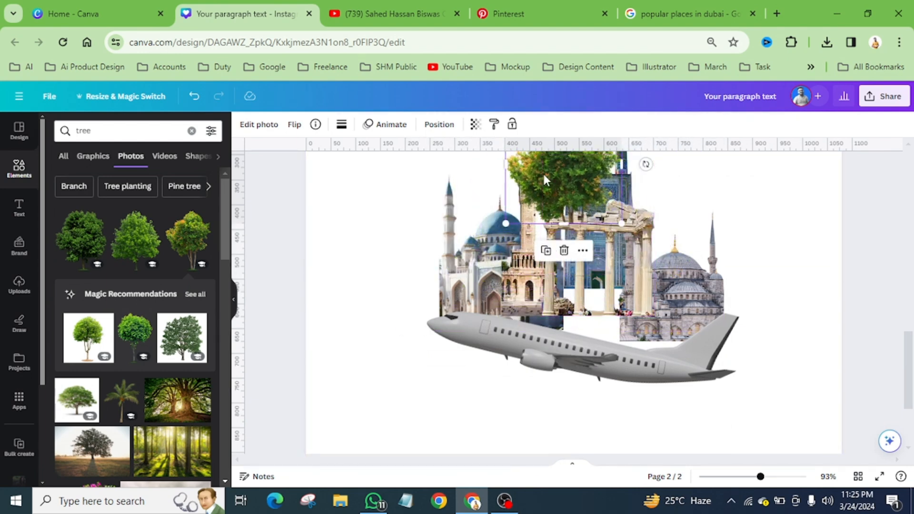
{"action": "left_click_drag", "start_coordinate": [542, 173], "coordinate": [508, 298]}
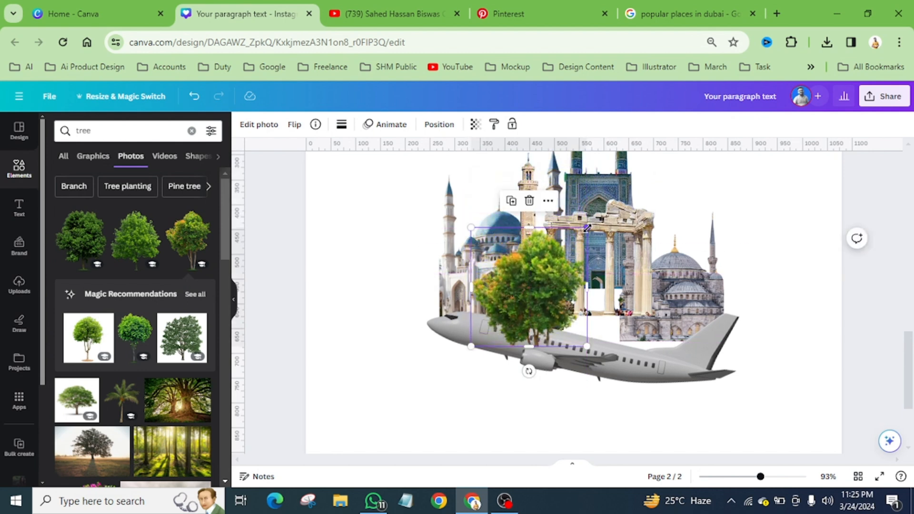
- Shrink the tree to about 197 px wide, tilt it to about -19.7° and send it backward behind the airplane
{"action": "left_click_drag", "start_coordinate": [586, 229], "coordinate": [568, 246]}
{"action": "left_click_drag", "start_coordinate": [517, 280], "coordinate": [513, 275]}
{"action": "left_click_drag", "start_coordinate": [514, 365], "coordinate": [539, 360]}
{"action": "left_click", "coordinate": [439, 125]}
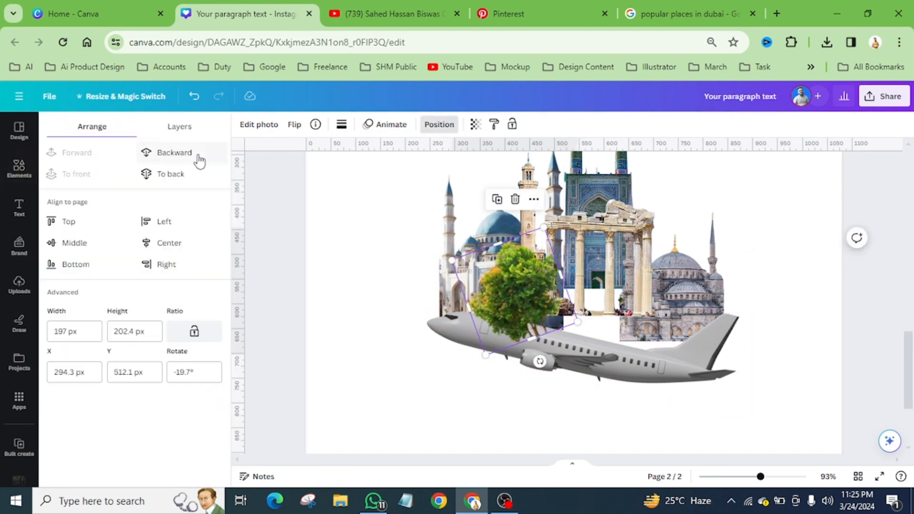
{"action": "left_click", "coordinate": [172, 153]}
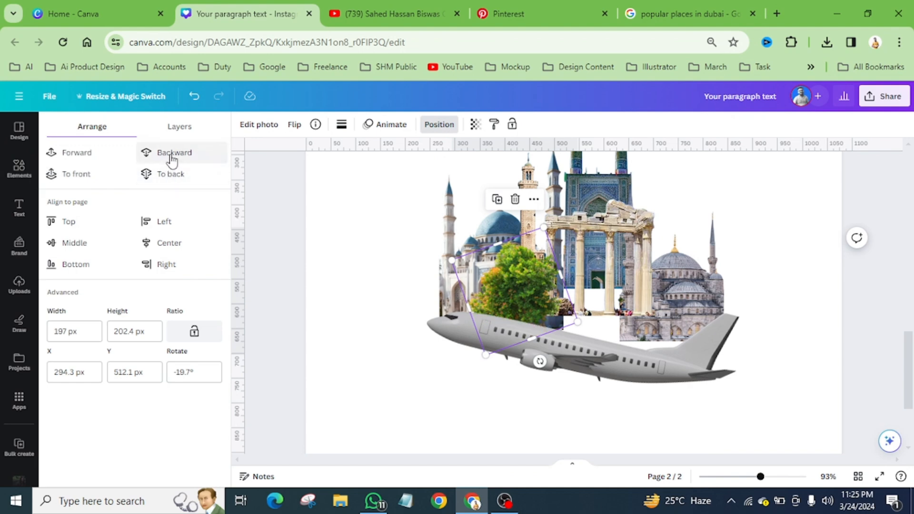
- Check the tree arrangement on page 1, then place a copy of the tree before the grey-domed mosque, rotated 45°
{"action": "scroll", "coordinate": [529, 284], "scroll_direction": "up", "scroll_amount": 8}
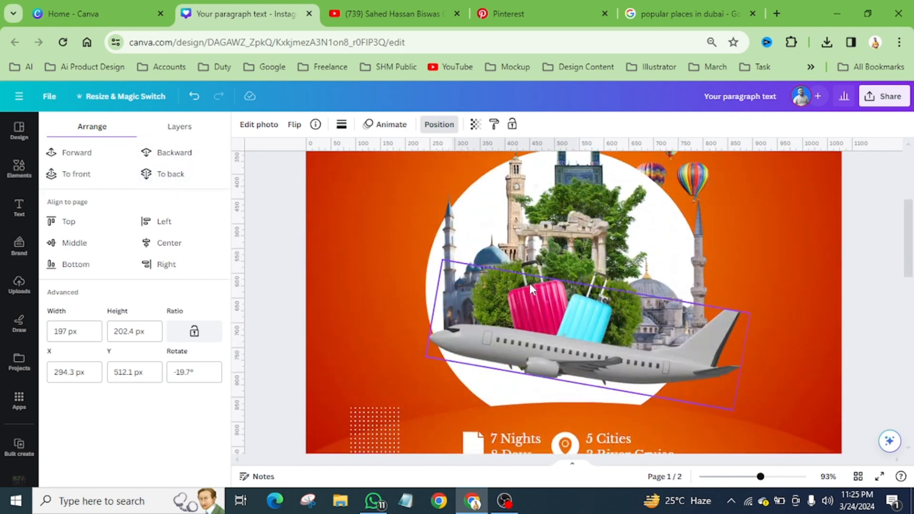
{"action": "scroll", "coordinate": [531, 292], "scroll_direction": "down", "scroll_amount": 8}
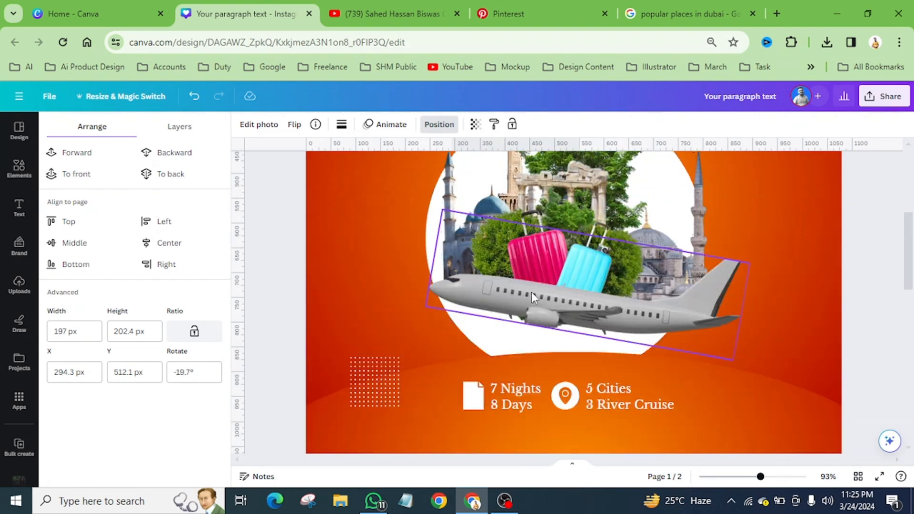
{"action": "scroll", "coordinate": [534, 297], "scroll_direction": "down", "scroll_amount": 4}
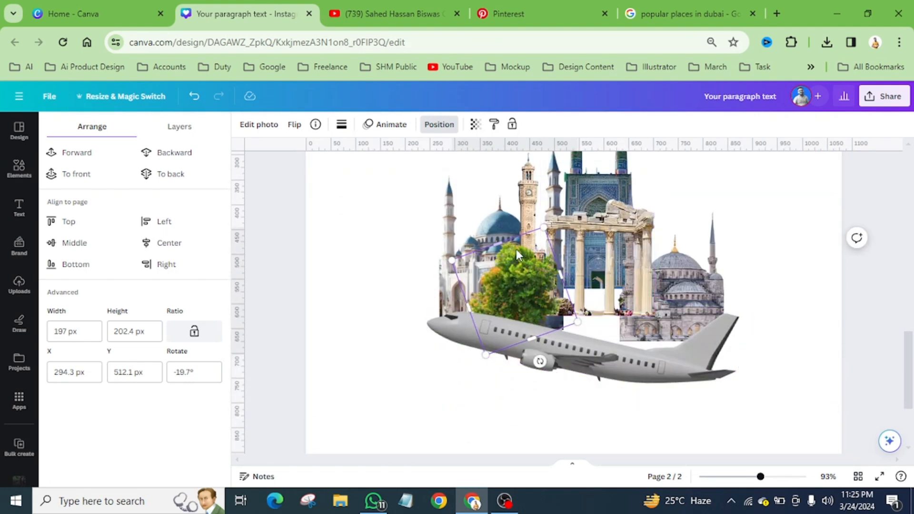
{"action": "left_click_drag", "start_coordinate": [516, 250], "coordinate": [633, 262], "text": "alt"}
{"action": "left_click_drag", "start_coordinate": [657, 373], "coordinate": [555, 379]}
{"action": "left_click_drag", "start_coordinate": [653, 282], "coordinate": [679, 295]}
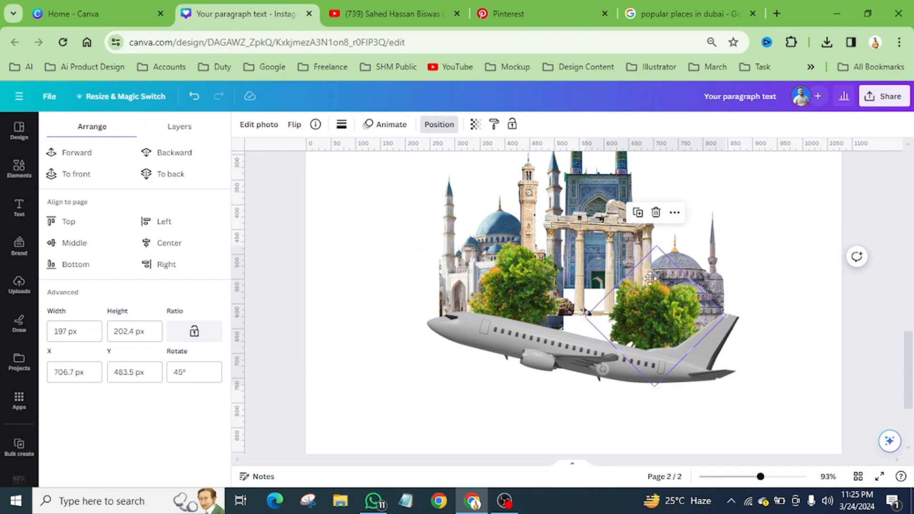
- Place another copy of the tree between the two, enlarged to about 259 px wide and rotated to about -1.9°, covering the ruins' base
{"action": "left_click_drag", "start_coordinate": [665, 300], "coordinate": [623, 259]}
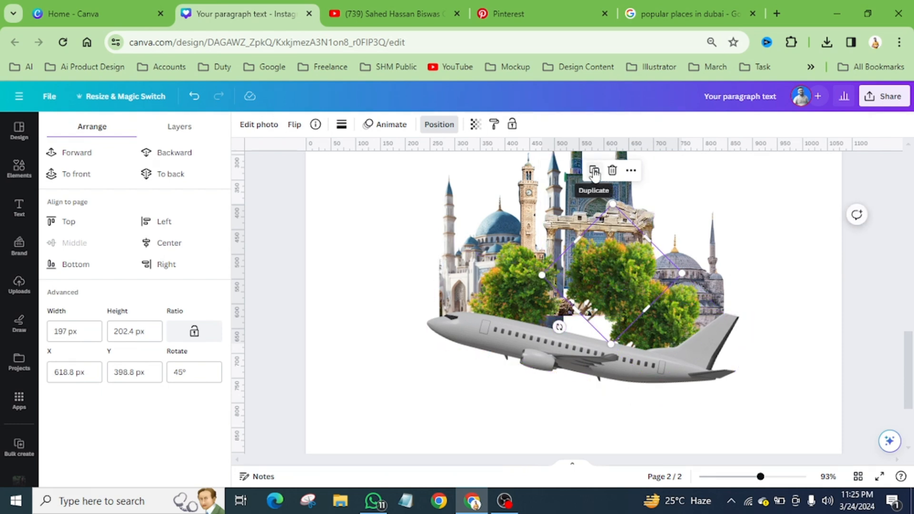
{"action": "left_click_drag", "start_coordinate": [559, 326], "coordinate": [587, 361]}
{"action": "left_click_drag", "start_coordinate": [613, 259], "coordinate": [592, 290]}
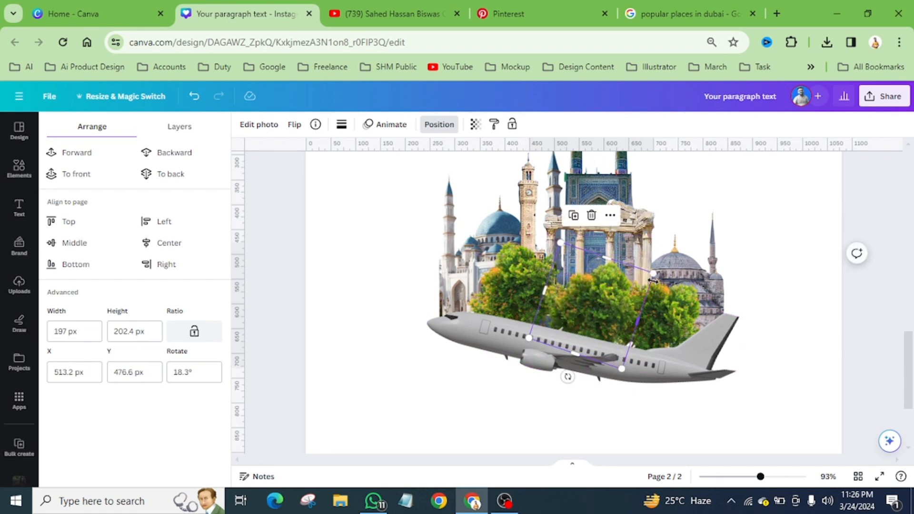
{"action": "left_click_drag", "start_coordinate": [653, 273], "coordinate": [692, 253]}
{"action": "left_click_drag", "start_coordinate": [582, 381], "coordinate": [627, 415]}
{"action": "left_click_drag", "start_coordinate": [625, 273], "coordinate": [605, 281]}
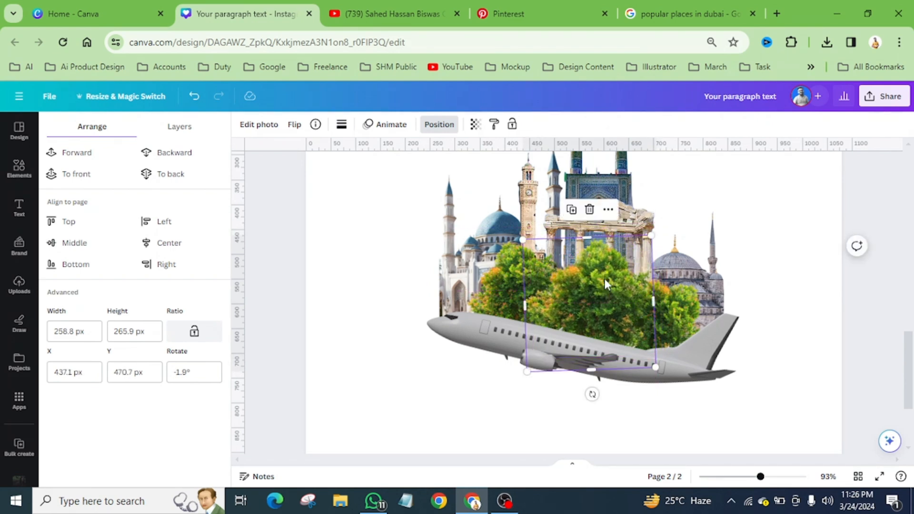
- Check the greenery around the ruins on page 1, then add the plain bright-green tree from the "tree" photos to page 2
{"action": "scroll", "coordinate": [604, 278], "scroll_direction": "up", "scroll_amount": 10}
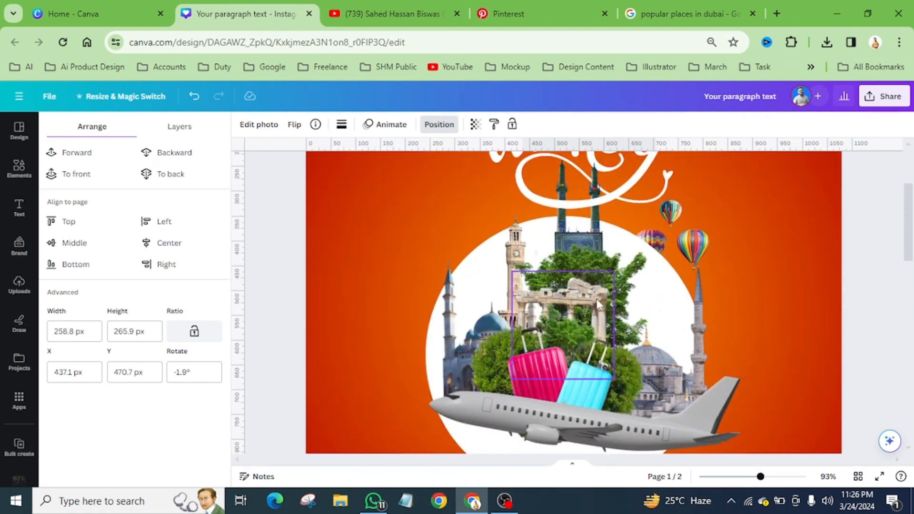
{"action": "left_click", "coordinate": [572, 295]}
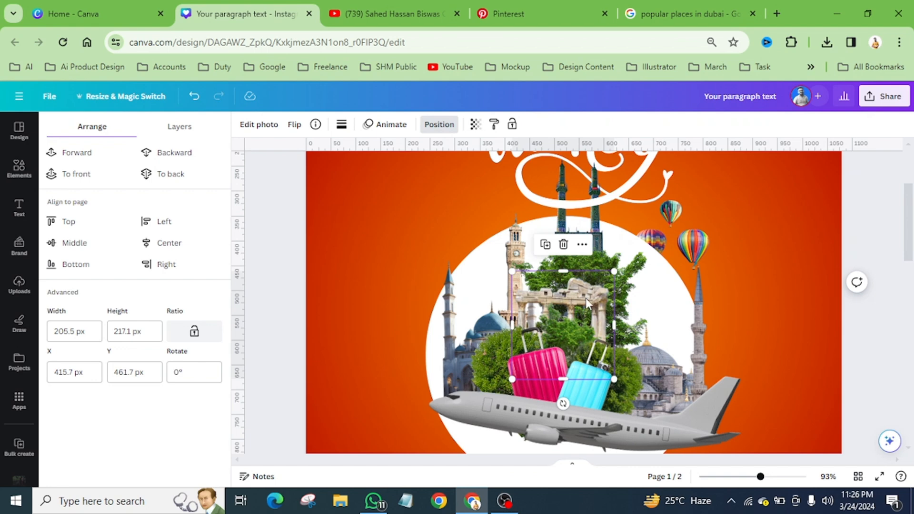
{"action": "scroll", "coordinate": [575, 296], "scroll_direction": "down", "scroll_amount": 5}
{"action": "scroll", "coordinate": [575, 296], "scroll_direction": "down", "scroll_amount": 6}
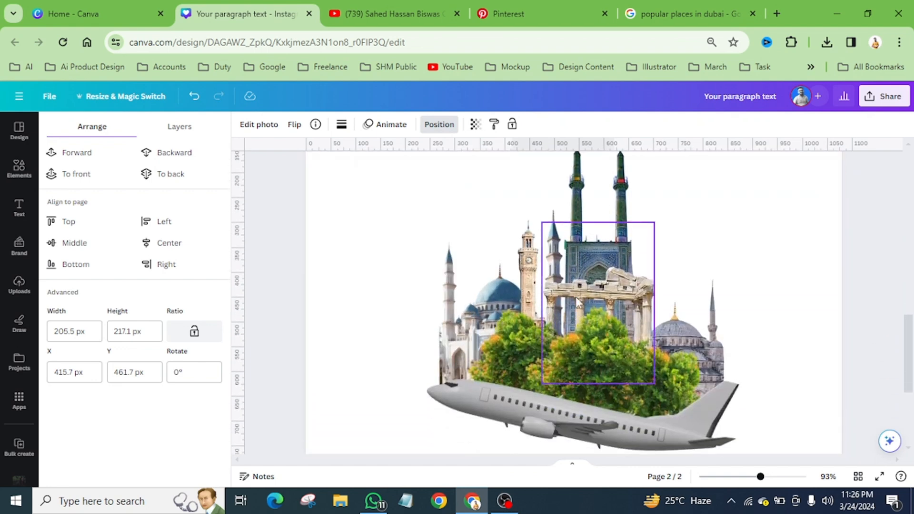
{"action": "left_click", "coordinate": [19, 167]}
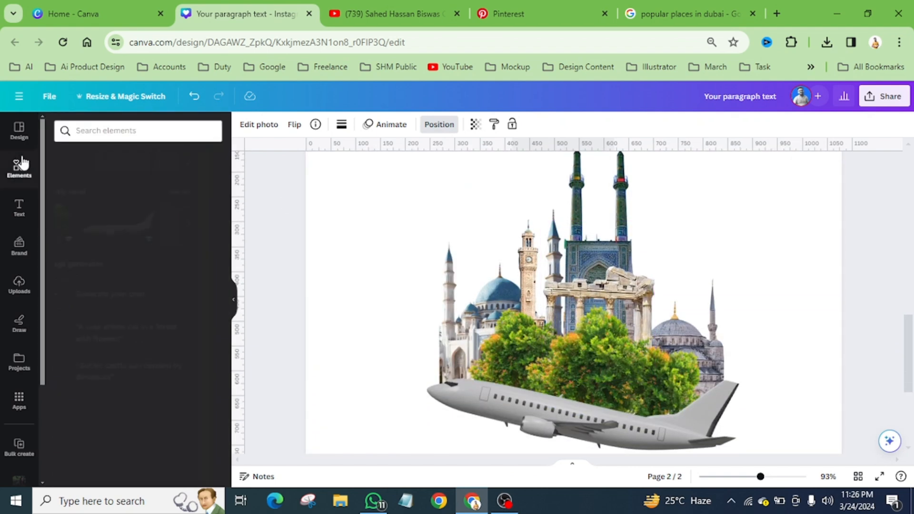
{"action": "left_click", "coordinate": [105, 128]}
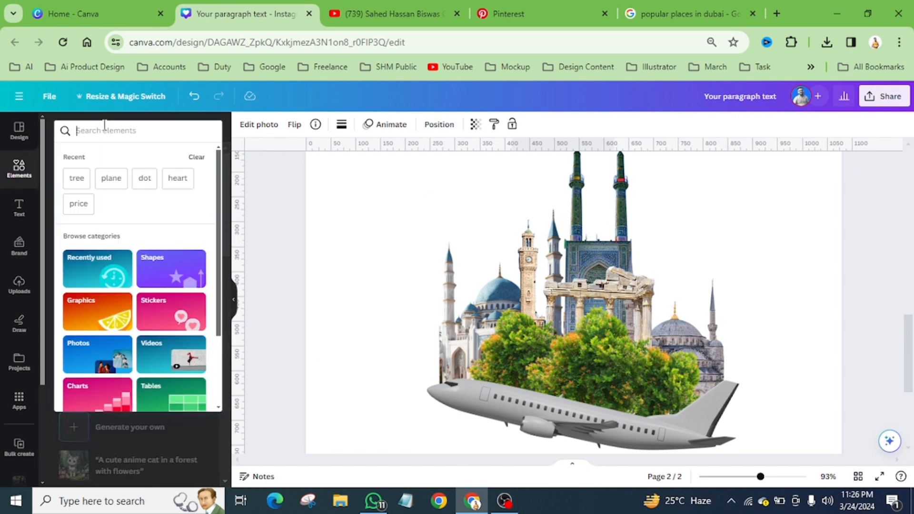
{"action": "left_click", "coordinate": [77, 180]}
{"action": "left_click", "coordinate": [126, 165]}
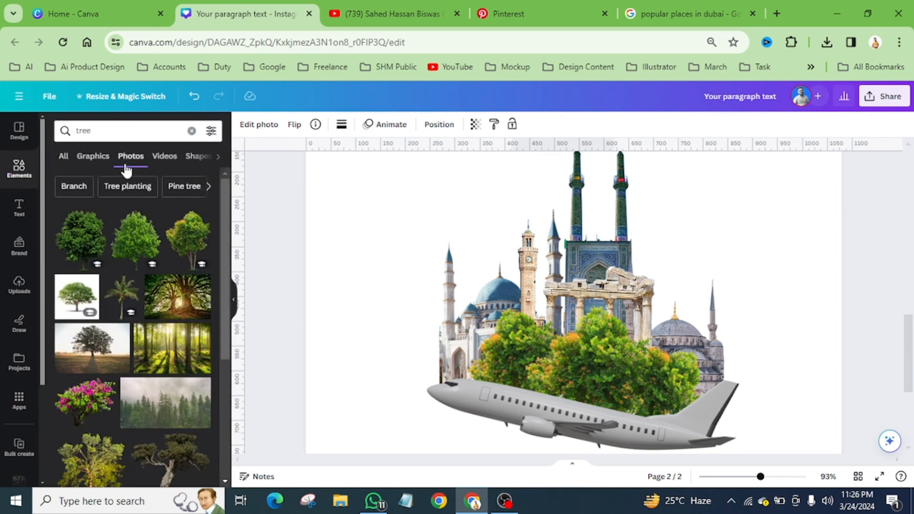
{"action": "left_click", "coordinate": [134, 245]}
- Shrink the plain green tree to about 206 px wide and place it over the column ruins
{"action": "scroll", "coordinate": [547, 272], "scroll_direction": "down", "scroll_amount": 4}
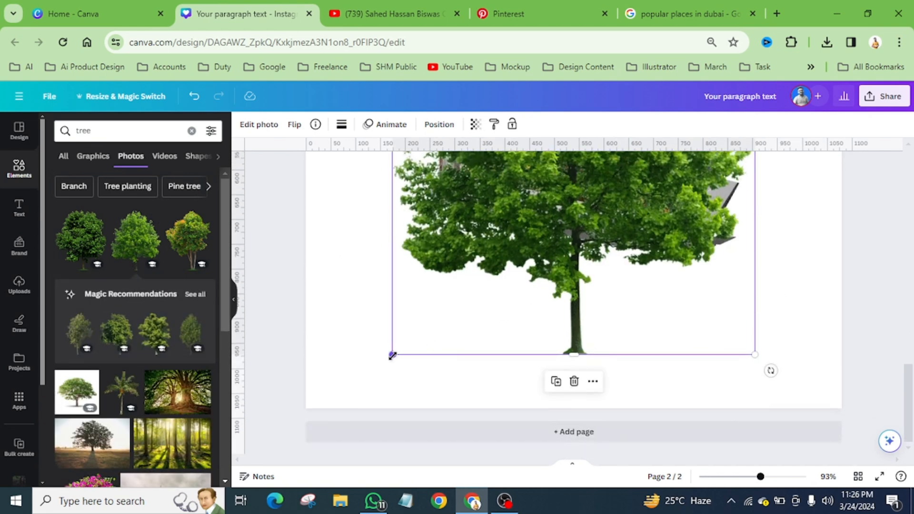
{"action": "left_click_drag", "start_coordinate": [392, 353], "coordinate": [557, 228]}
{"action": "scroll", "coordinate": [629, 289], "scroll_direction": "up", "scroll_amount": 4}
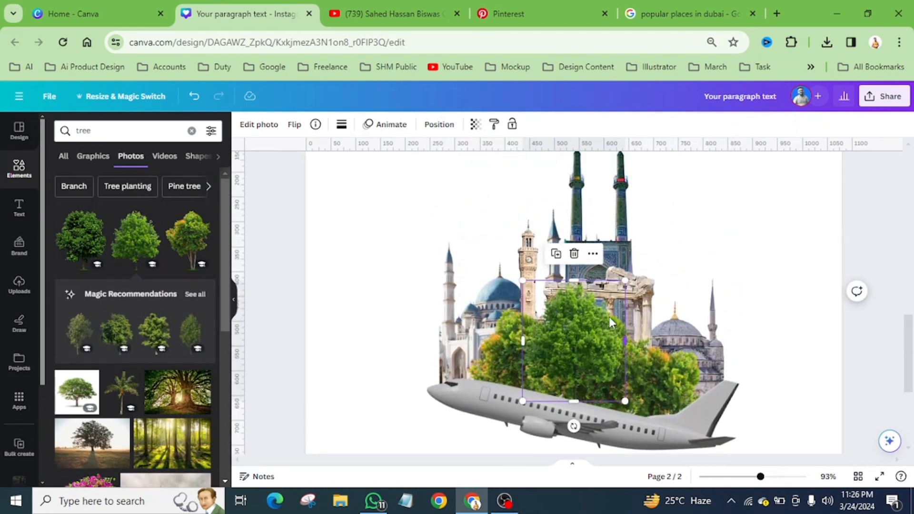
{"action": "left_click_drag", "start_coordinate": [588, 344], "coordinate": [633, 300]}
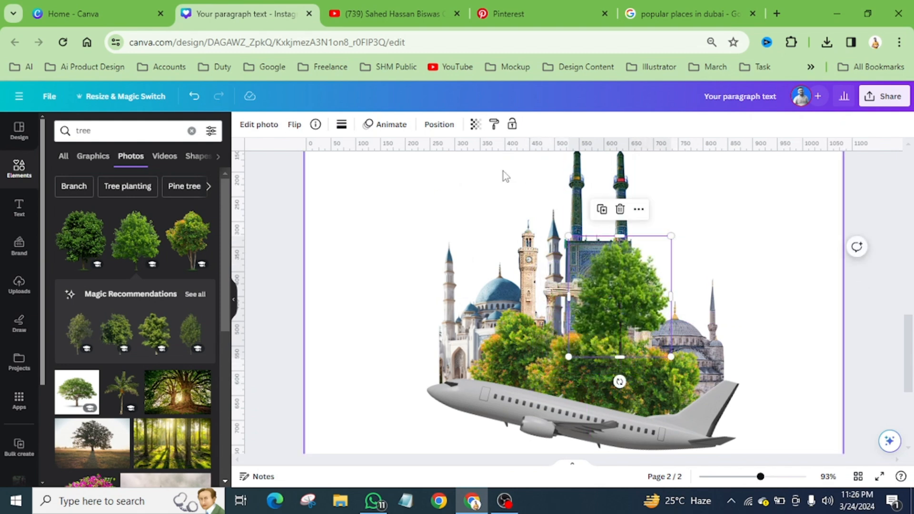
- Send the plain green tree backward behind the column ruins and nudge it slightly up and right
{"action": "left_click", "coordinate": [439, 124]}
{"action": "left_click", "coordinate": [190, 158]}
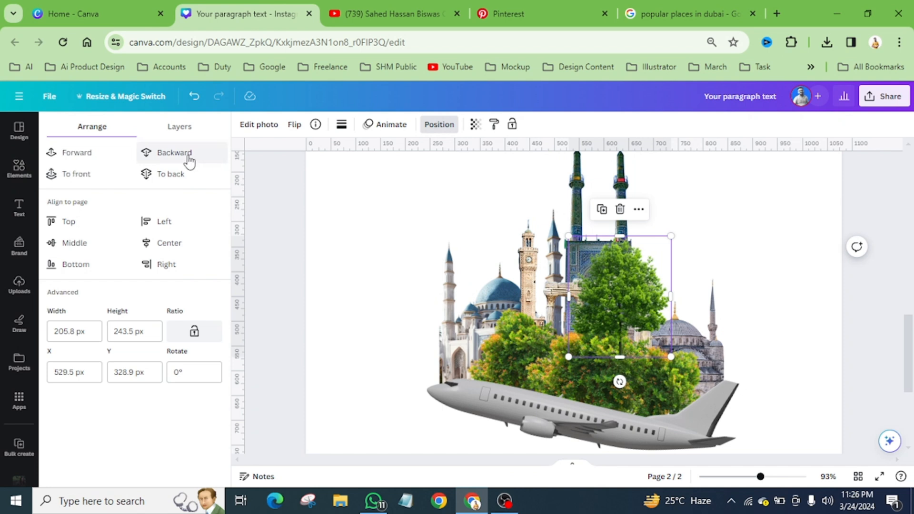
{"action": "left_click", "coordinate": [189, 157]}
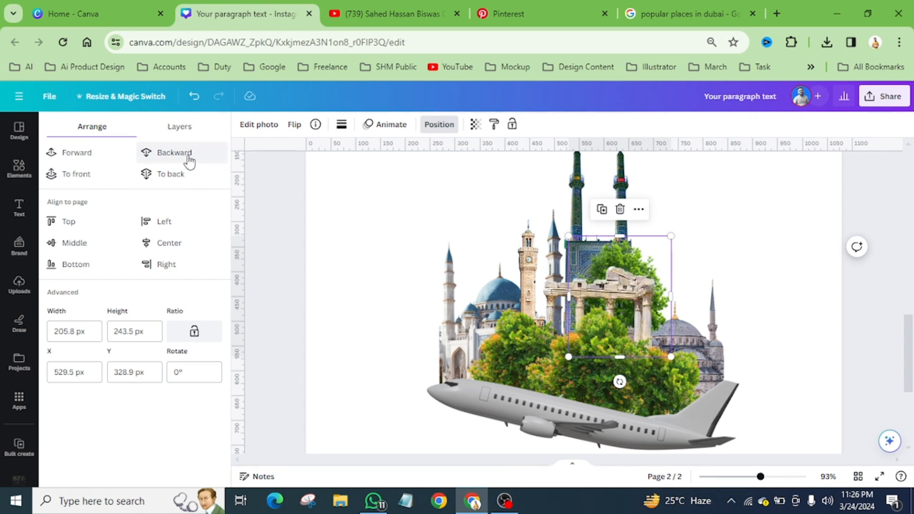
{"action": "mouse_move", "coordinate": [661, 257]}
{"action": "left_mouse_down"}
{"action": "mouse_move", "coordinate": [645, 249]}
{"action": "mouse_move", "coordinate": [670, 249]}
{"action": "left_mouse_up"}
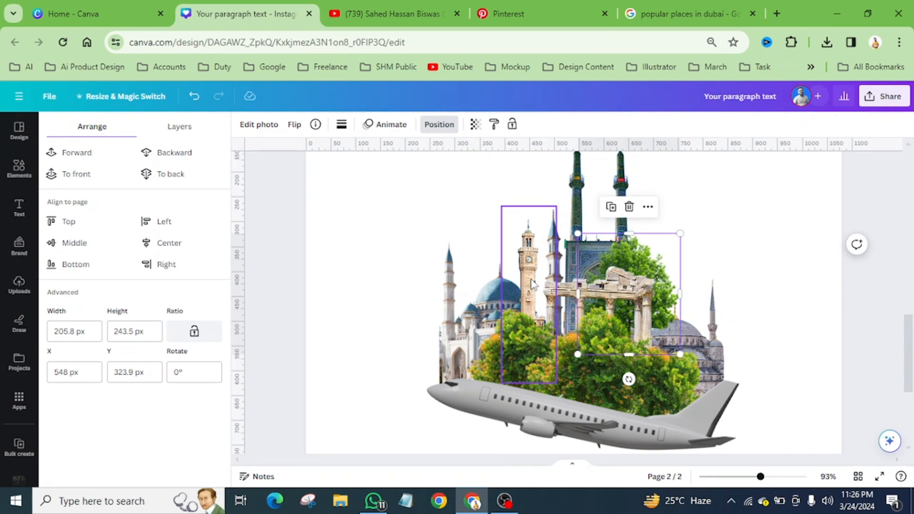
- Place a copy of the plain green tree, shrunk to about 158 px wide, between the clock tower and the column ruins
{"action": "left_click_drag", "start_coordinate": [664, 257], "coordinate": [570, 280]}
{"action": "left_click_drag", "start_coordinate": [525, 301], "coordinate": [540, 279]}
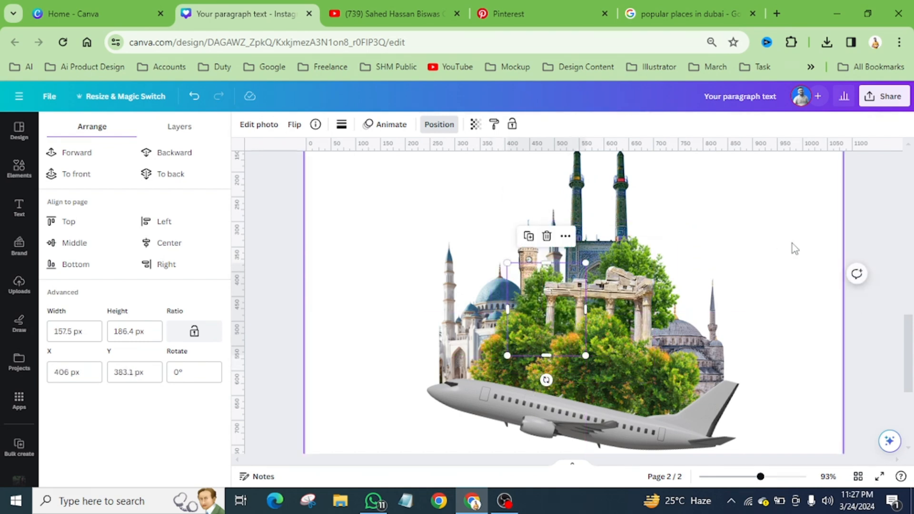
{"action": "left_click", "coordinate": [792, 243]}
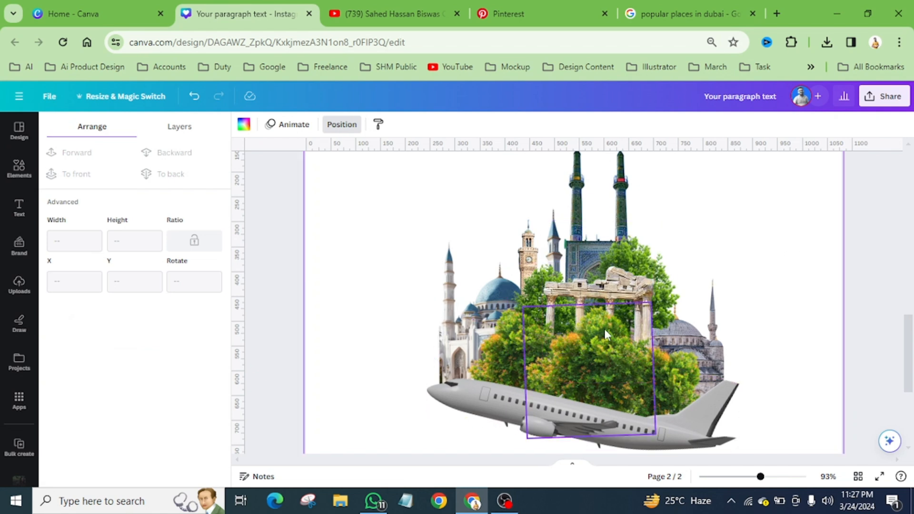
- Compare the whole cluster with the page 1 poster, then search the photos for "luggage"
{"action": "scroll", "coordinate": [592, 319], "scroll_direction": "down", "scroll_amount": 3}
{"action": "scroll", "coordinate": [573, 328], "scroll_direction": "up", "scroll_amount": 3}
{"action": "scroll", "coordinate": [572, 327], "scroll_direction": "down", "scroll_amount": 5, "text": "ctrl"}
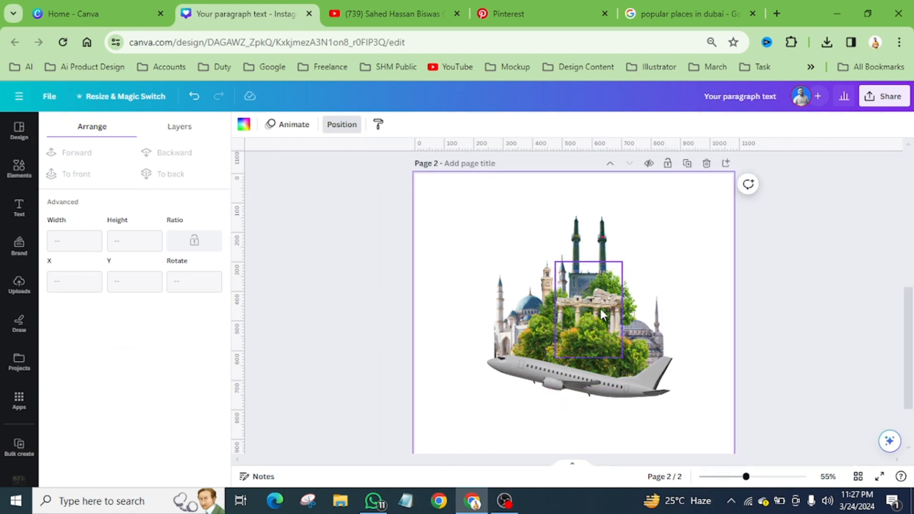
{"action": "scroll", "coordinate": [601, 308], "scroll_direction": "up", "scroll_amount": 6}
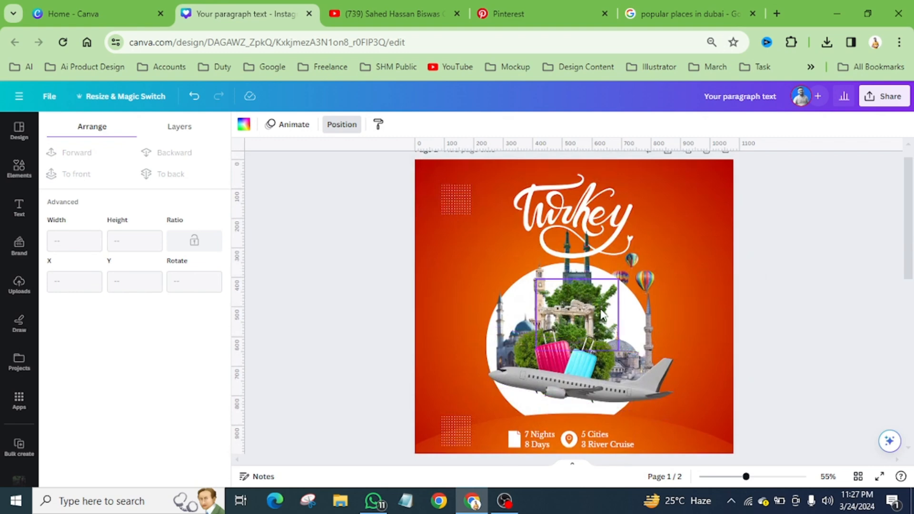
{"action": "scroll", "coordinate": [599, 309], "scroll_direction": "down", "scroll_amount": 2}
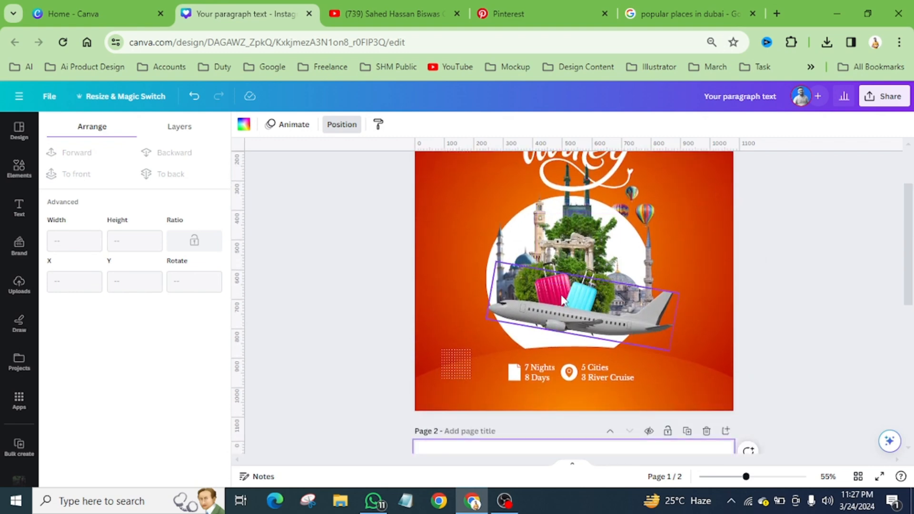
{"action": "scroll", "coordinate": [563, 299], "scroll_direction": "down", "scroll_amount": 10}
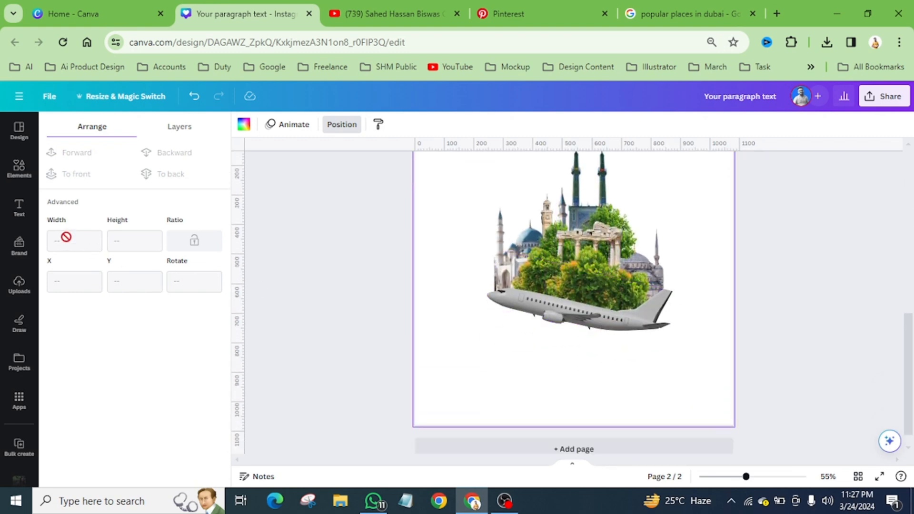
{"action": "left_click", "coordinate": [19, 169]}
{"action": "left_click", "coordinate": [134, 132]}
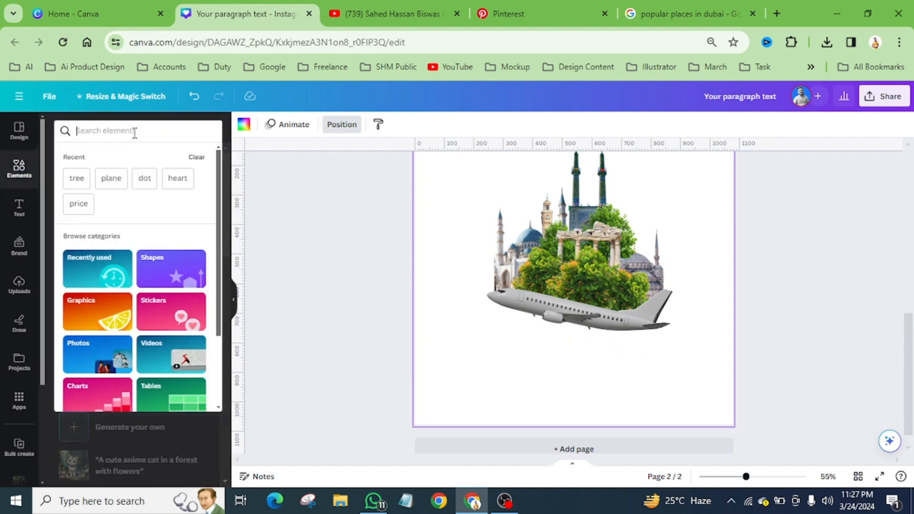
{"action": "type", "text": "luggage"}
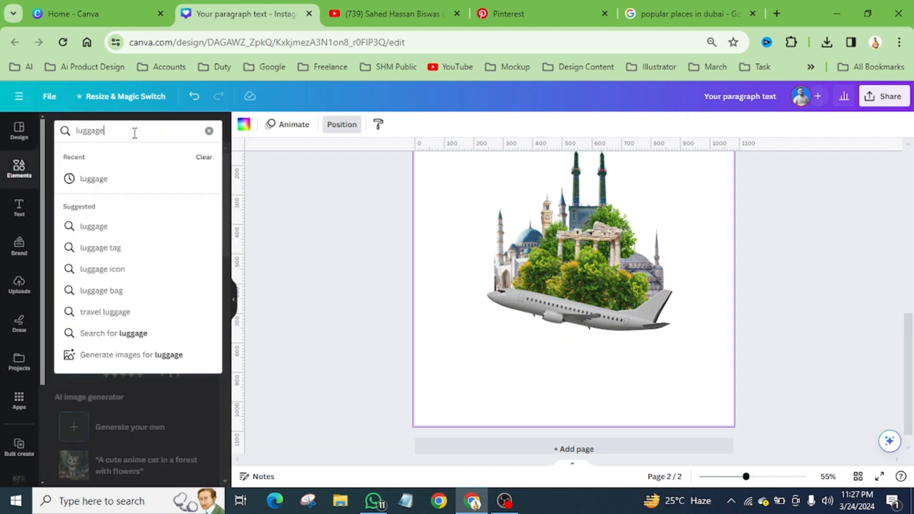
{"action": "key", "text": "Return"}
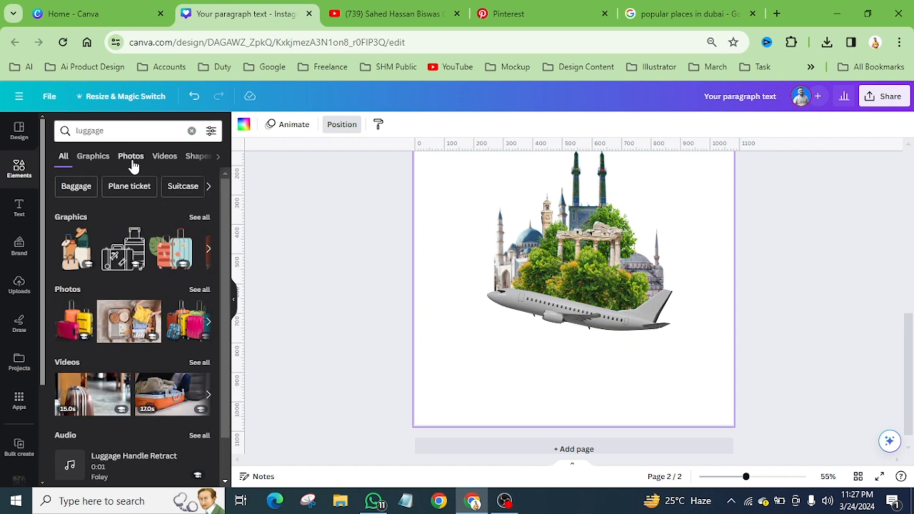
{"action": "left_click", "coordinate": [132, 161]}
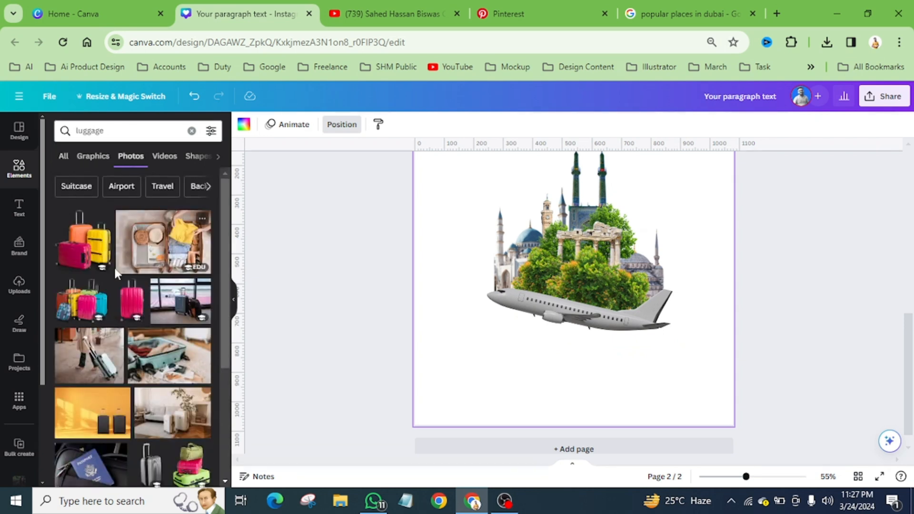
- Add the pink upright suitcase photo, rotate it to about -17.9°, and place it over the front half of the airplane
{"action": "scroll", "coordinate": [127, 320], "scroll_direction": "down", "scroll_amount": 3}
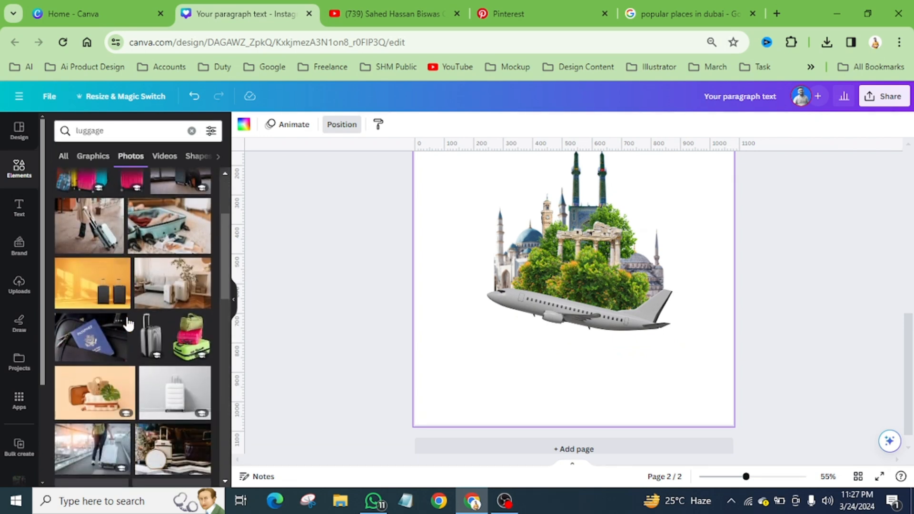
{"action": "scroll", "coordinate": [133, 316], "scroll_direction": "up", "scroll_amount": 3}
{"action": "left_click", "coordinate": [136, 314]}
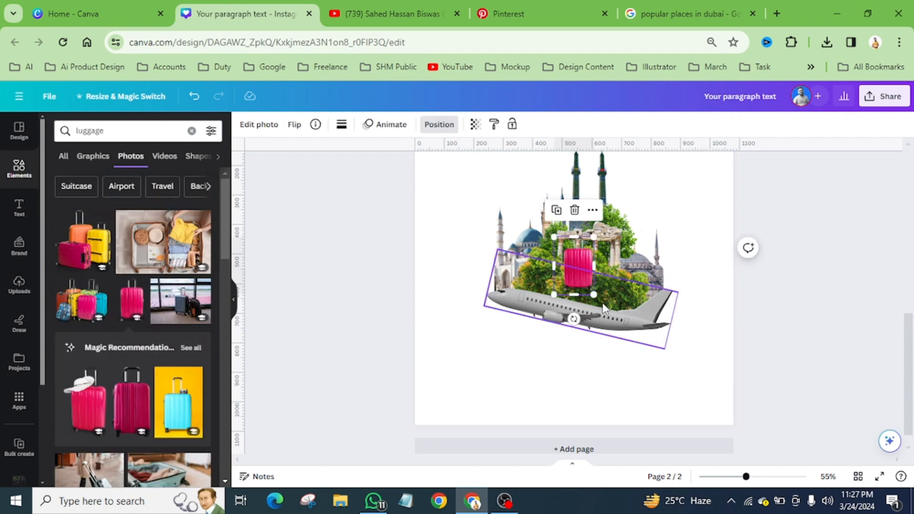
{"action": "scroll", "coordinate": [630, 282], "scroll_direction": "up", "scroll_amount": 5}
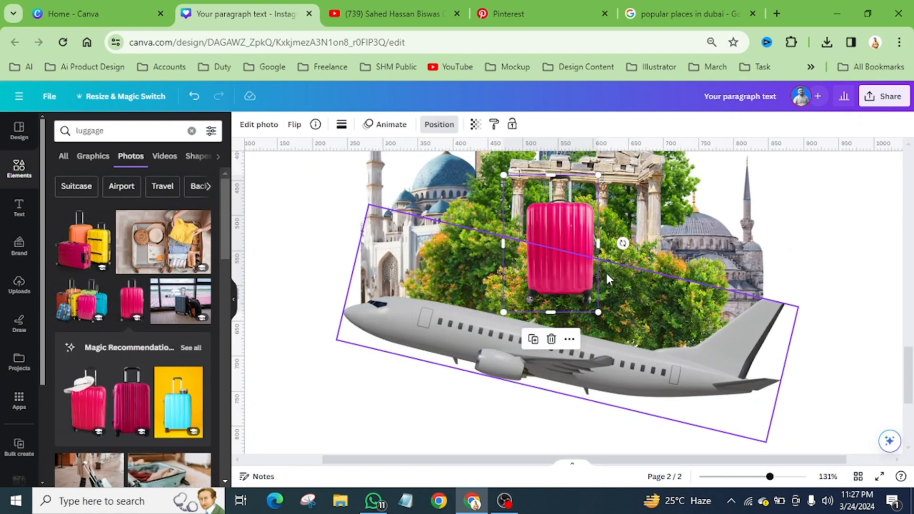
{"action": "left_click_drag", "start_coordinate": [622, 244], "coordinate": [619, 221]}
{"action": "left_click_drag", "start_coordinate": [555, 235], "coordinate": [521, 285]}
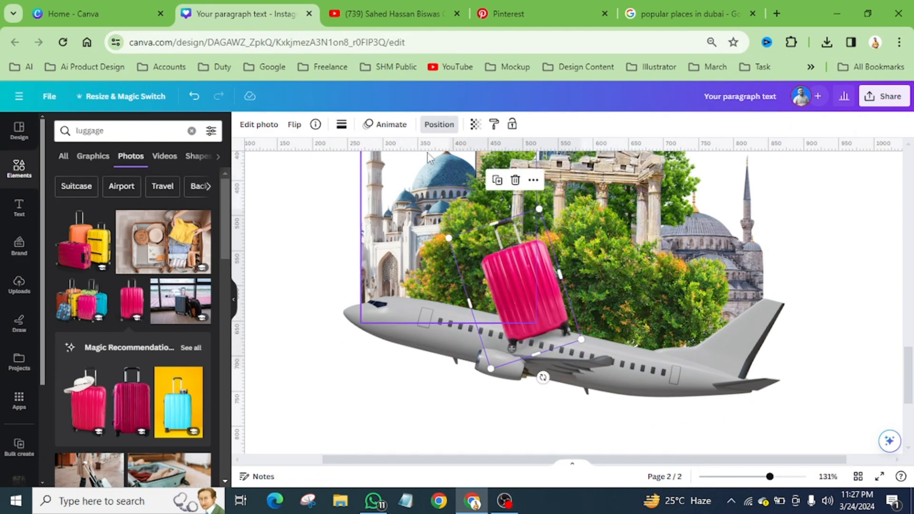
- Add the cyan suitcase photo on a yellow background from the pink suitcase's recommendations and remove its background
{"action": "scroll", "coordinate": [195, 352], "scroll_direction": "down", "scroll_amount": 2}
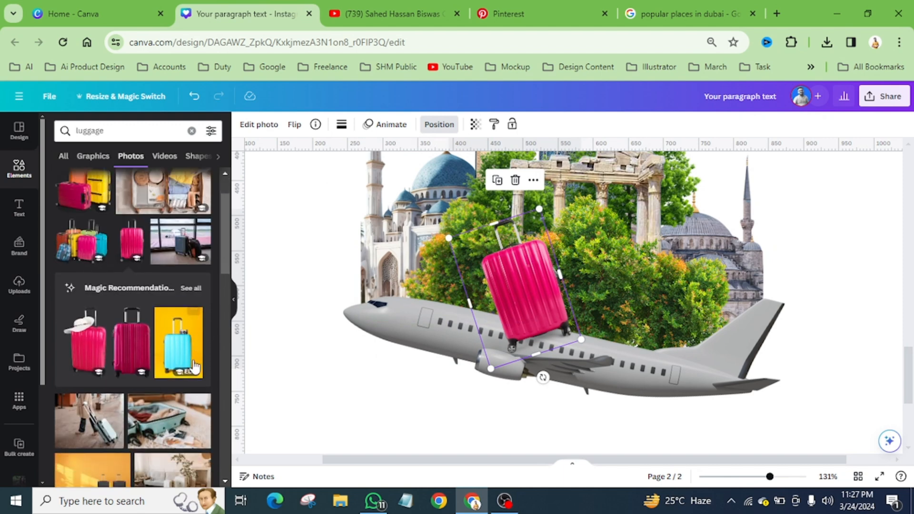
{"action": "left_click", "coordinate": [189, 282]}
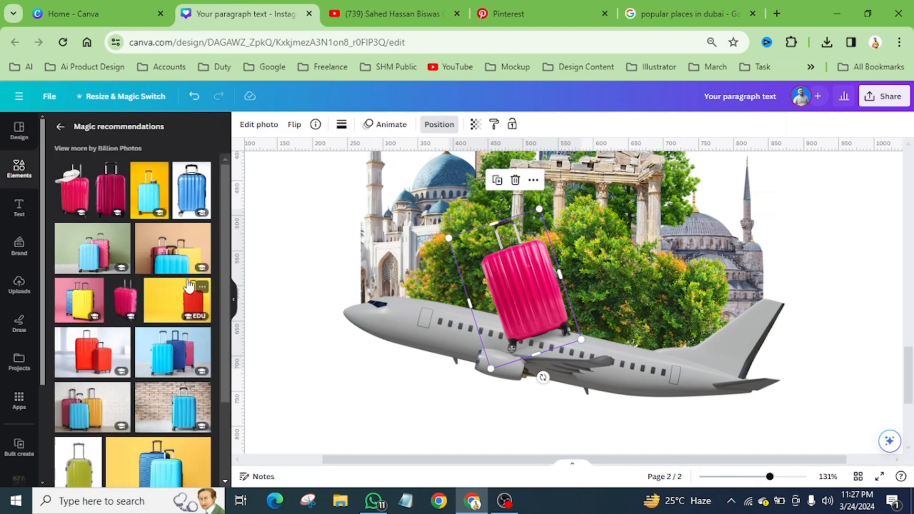
{"action": "scroll", "coordinate": [154, 285], "scroll_direction": "down", "scroll_amount": 3}
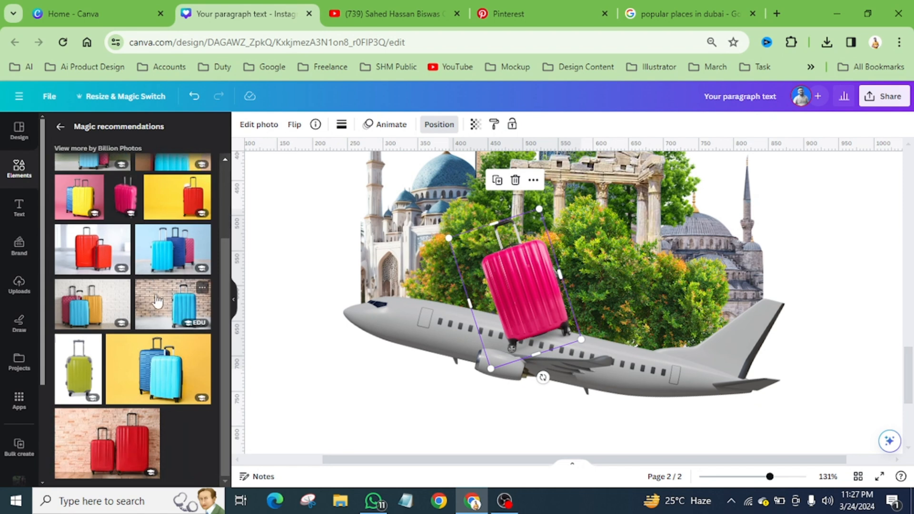
{"action": "scroll", "coordinate": [163, 305], "scroll_direction": "up", "scroll_amount": 2}
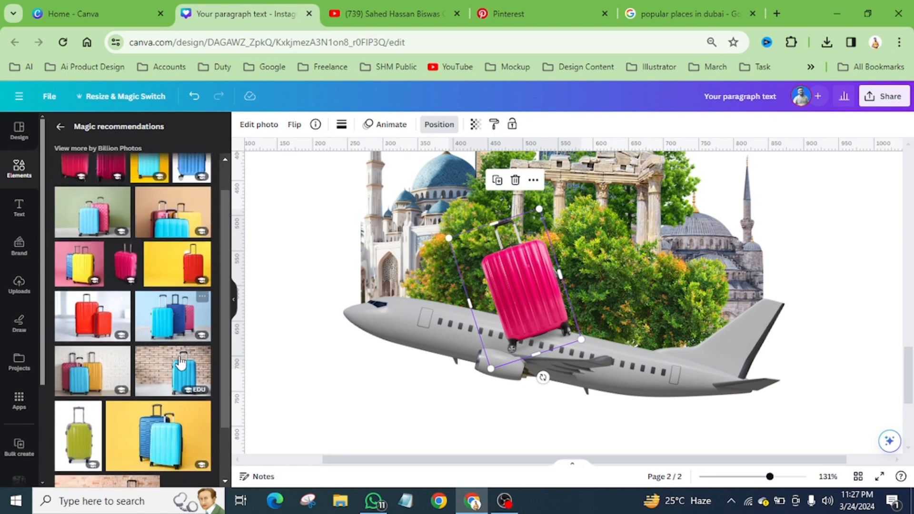
{"action": "scroll", "coordinate": [176, 343], "scroll_direction": "up", "scroll_amount": 1}
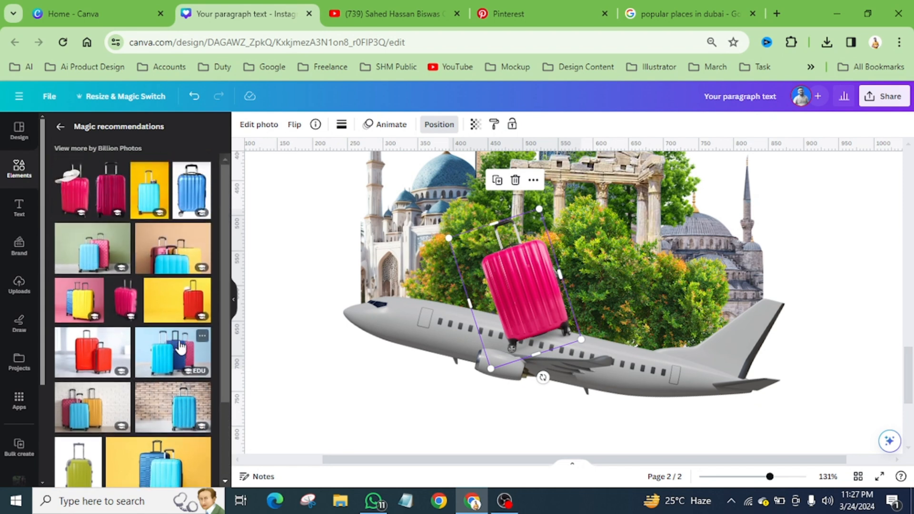
{"action": "left_click", "coordinate": [149, 193]}
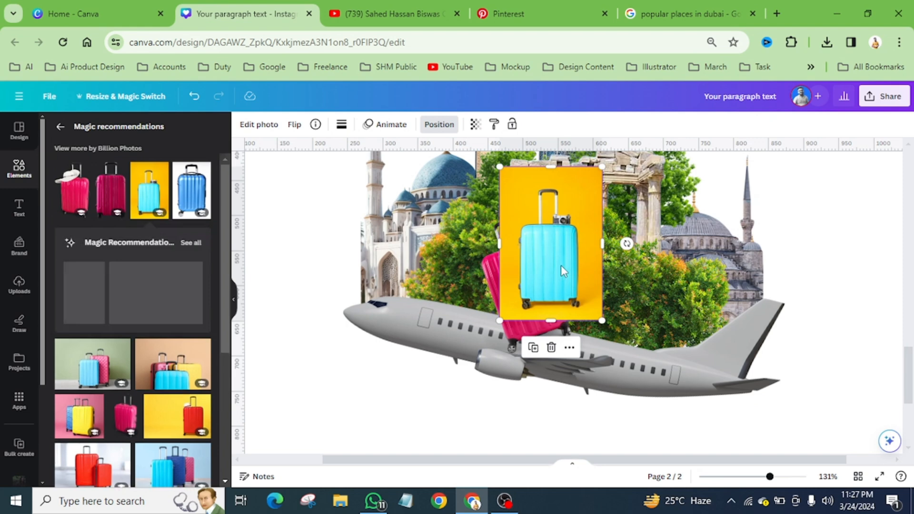
{"action": "left_click", "coordinate": [264, 126]}
{"action": "left_click", "coordinate": [95, 200]}
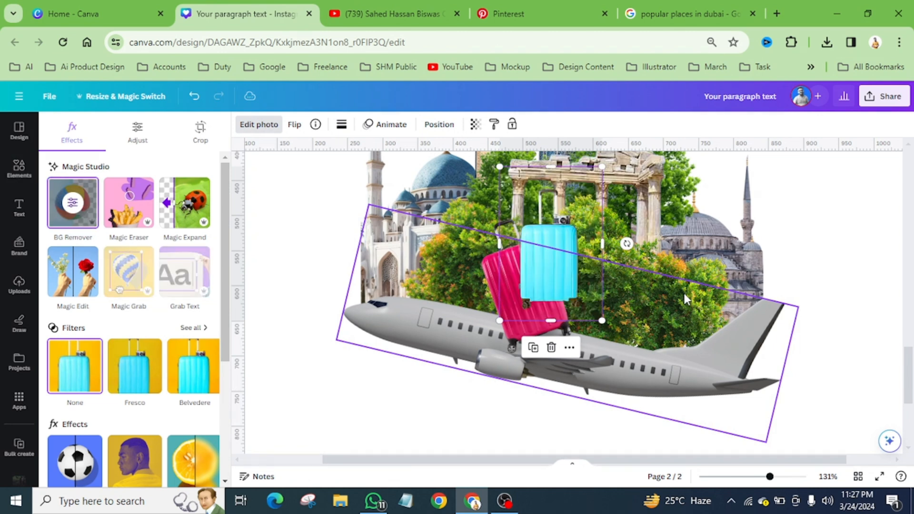
- Rotate the cyan suitcase to about 31.8° and place it just right of the pink suitcase on the airplane
{"action": "left_click_drag", "start_coordinate": [559, 238], "coordinate": [607, 265]}
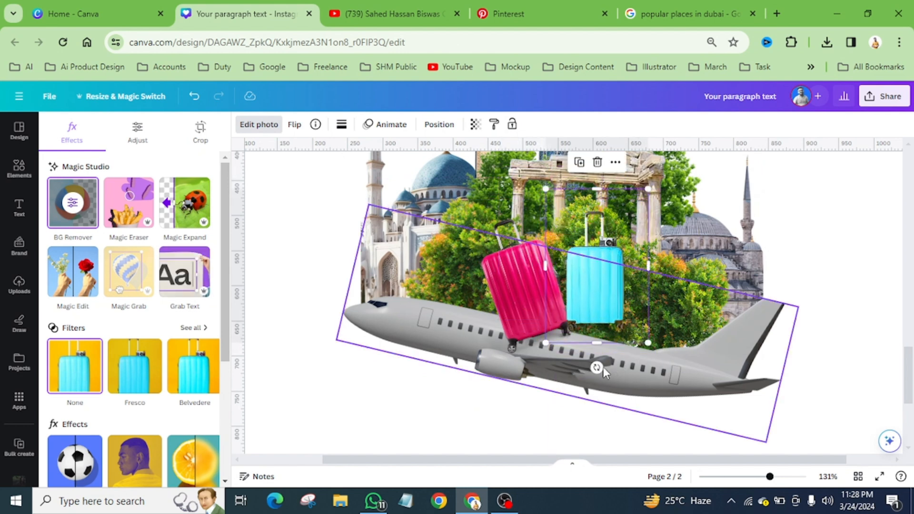
{"action": "left_click_drag", "start_coordinate": [603, 367], "coordinate": [544, 369]}
{"action": "left_click_drag", "start_coordinate": [604, 269], "coordinate": [614, 292]}
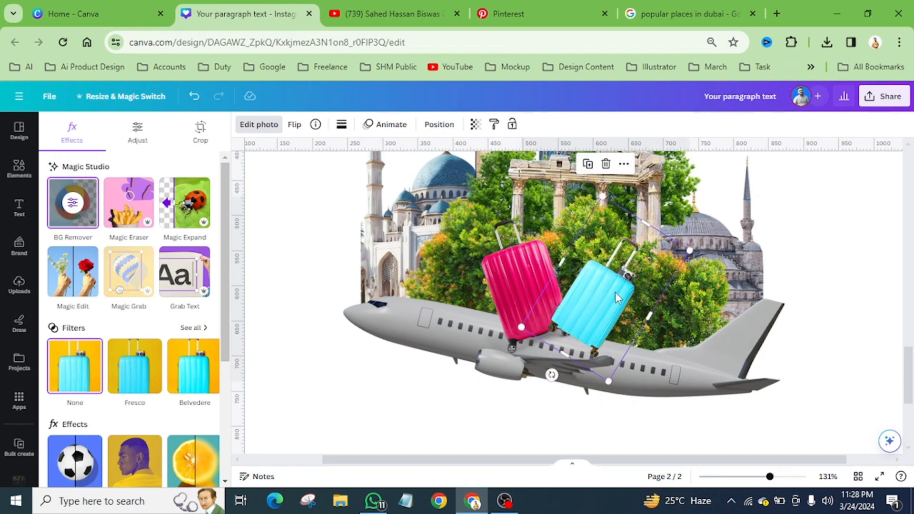
{"action": "left_click", "coordinate": [523, 270], "text": "shift"}
{"action": "scroll", "coordinate": [523, 271], "scroll_direction": "down", "scroll_amount": 5}
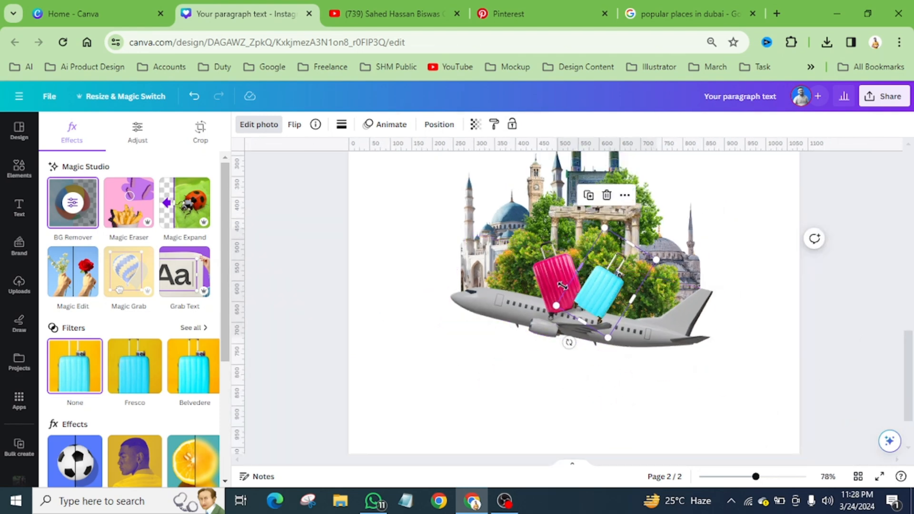
{"action": "scroll", "coordinate": [543, 301], "scroll_direction": "down", "scroll_amount": 1}
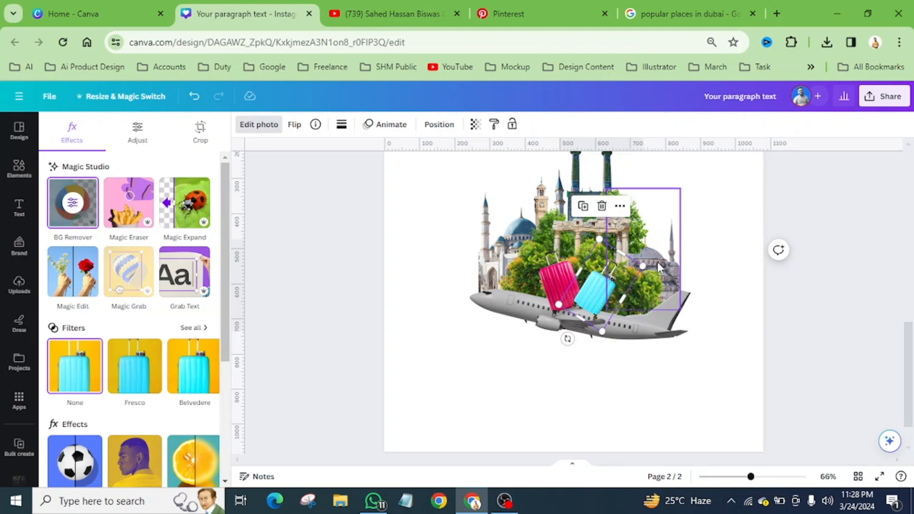
- Send both suitcases backward behind the airplane and move the pink one slightly right and down against the cyan one
{"action": "scroll", "coordinate": [658, 262], "scroll_direction": "up", "scroll_amount": 5}
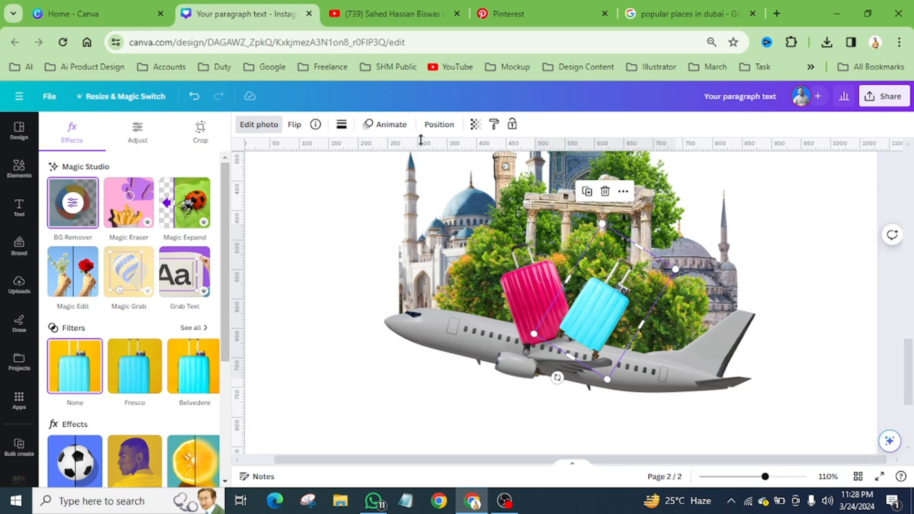
{"action": "left_click", "coordinate": [439, 124]}
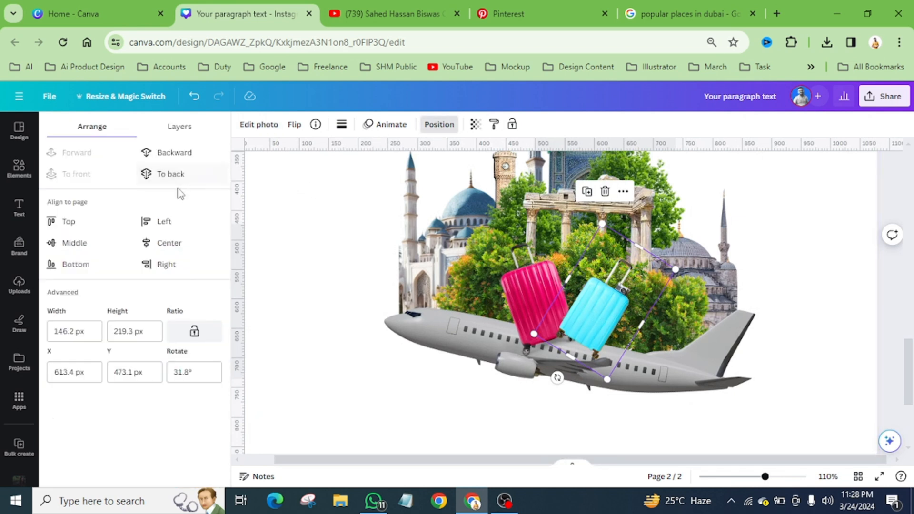
{"action": "left_click", "coordinate": [173, 154]}
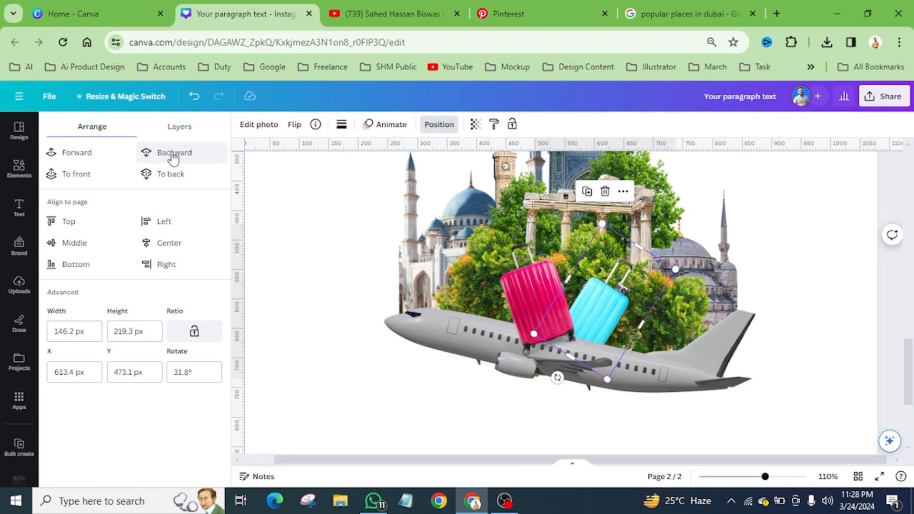
{"action": "left_click", "coordinate": [525, 292]}
{"action": "left_click", "coordinate": [157, 154]}
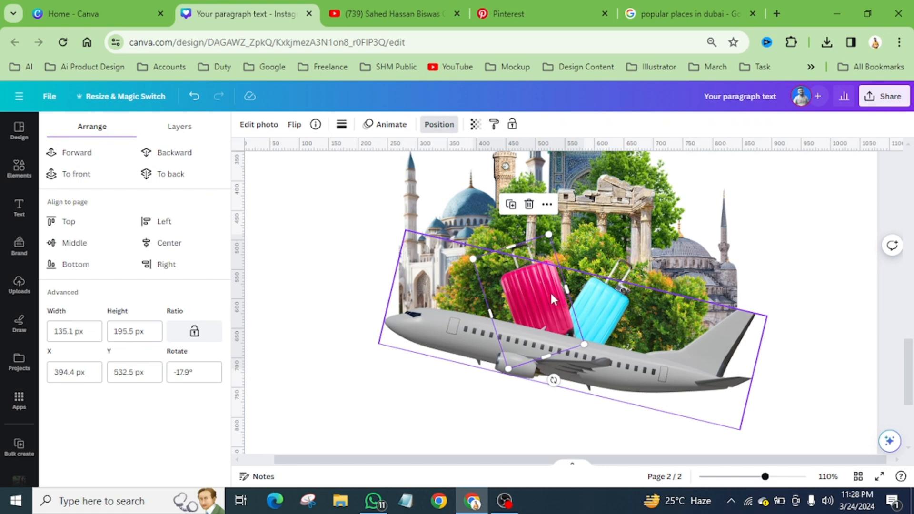
{"action": "mouse_move", "coordinate": [553, 301]}
{"action": "left_mouse_down"}
{"action": "mouse_move", "coordinate": [543, 301]}
{"action": "mouse_move", "coordinate": [565, 310]}
{"action": "left_mouse_up"}
- Compare the suitcases and the whole airplane cluster on page 2 with the page 1 poster
{"action": "scroll", "coordinate": [565, 312], "scroll_direction": "down", "scroll_amount": 5}
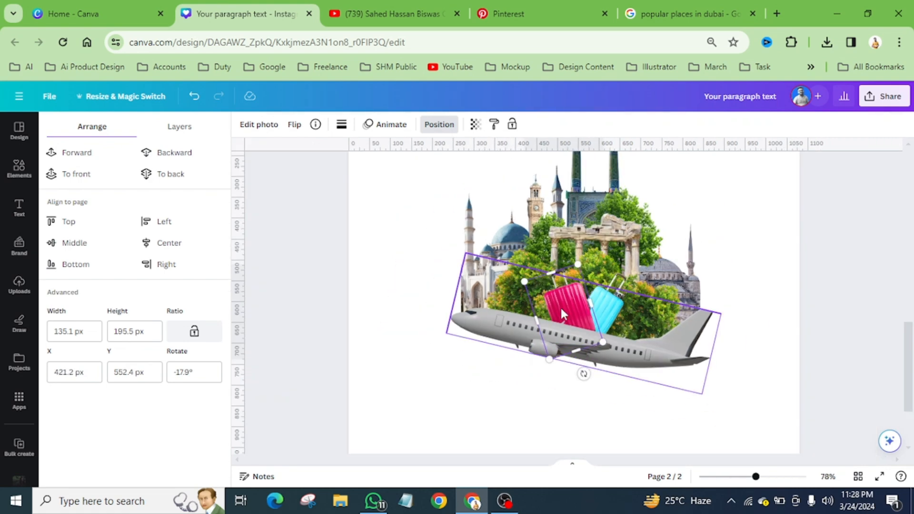
{"action": "scroll", "coordinate": [541, 271], "scroll_direction": "up", "scroll_amount": 2}
{"action": "scroll", "coordinate": [540, 271], "scroll_direction": "up", "scroll_amount": 4}
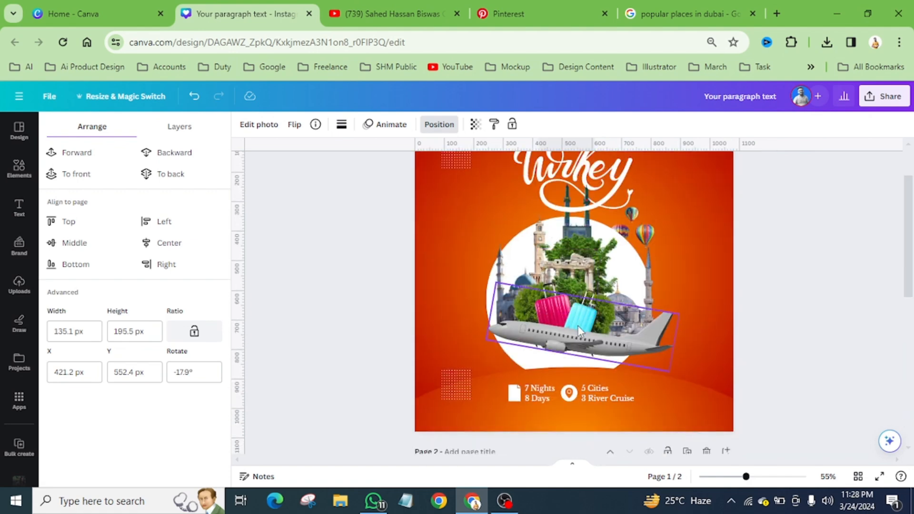
{"action": "scroll", "coordinate": [578, 326], "scroll_direction": "down", "scroll_amount": 5}
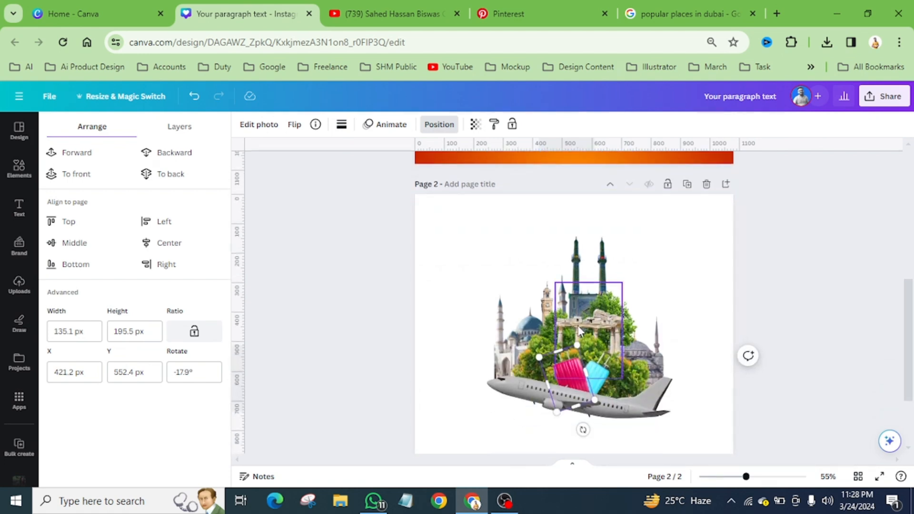
{"action": "scroll", "coordinate": [579, 329], "scroll_direction": "down", "scroll_amount": 2}
{"action": "left_click", "coordinate": [514, 400]}
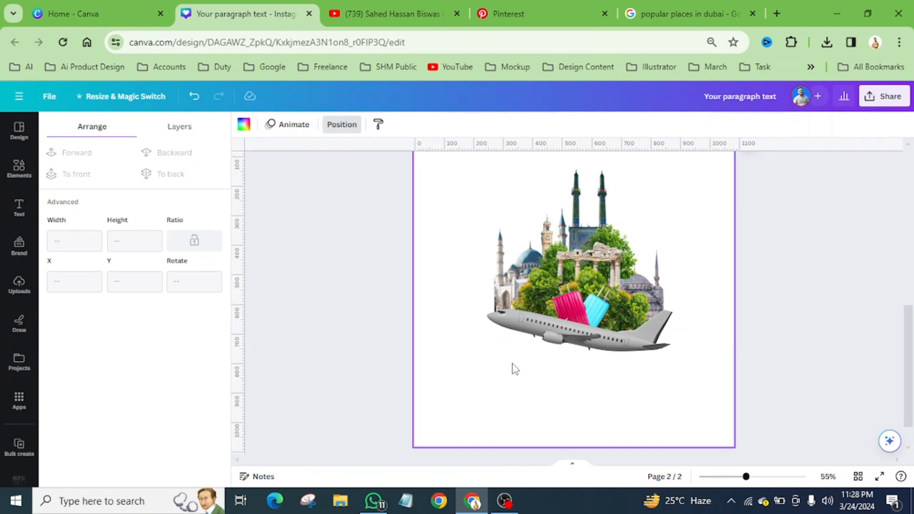
{"action": "scroll", "coordinate": [512, 363], "scroll_direction": "up", "scroll_amount": 6}
{"action": "scroll", "coordinate": [524, 310], "scroll_direction": "down", "scroll_amount": 1}
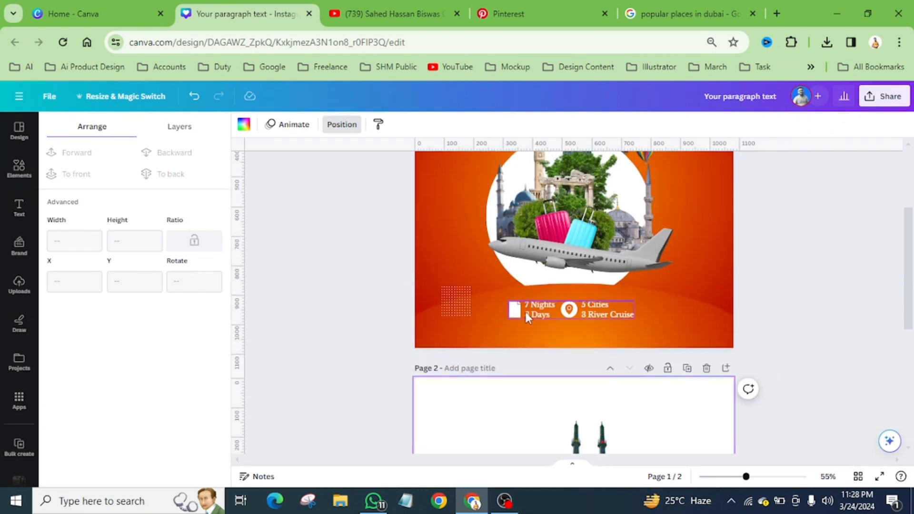
{"action": "scroll", "coordinate": [525, 314], "scroll_direction": "down", "scroll_amount": 5}
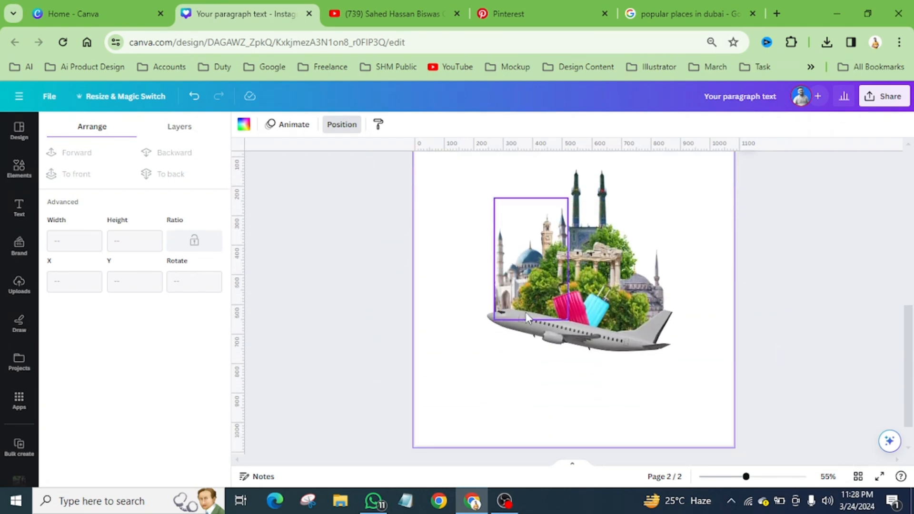
{"action": "scroll", "coordinate": [527, 314], "scroll_direction": "down", "scroll_amount": 2}
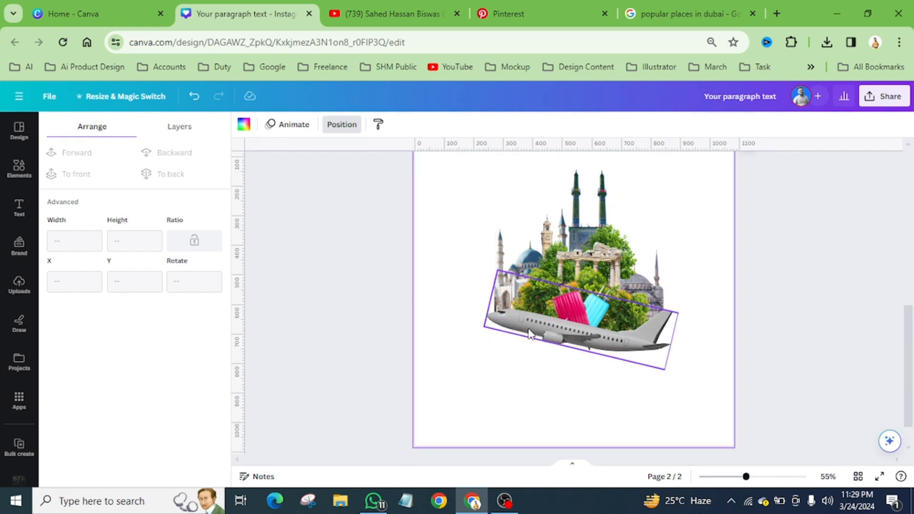
- Search the graphics for "shadow", add a thin soft elliptical shadow, and place it centred below the airplane
{"action": "left_click", "coordinate": [19, 168]}
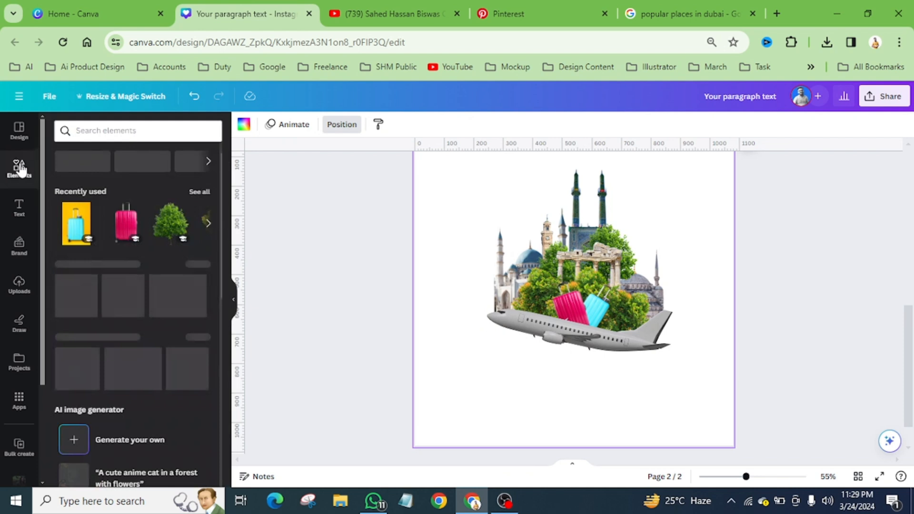
{"action": "left_click", "coordinate": [128, 137]}
{"action": "type", "text": "sh"}
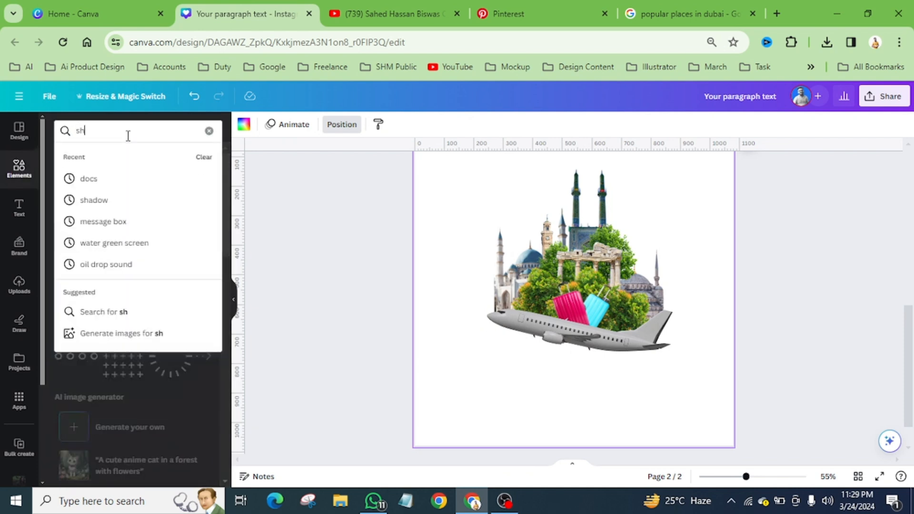
{"action": "type", "text": "adow"}
{"action": "key", "text": "Return"}
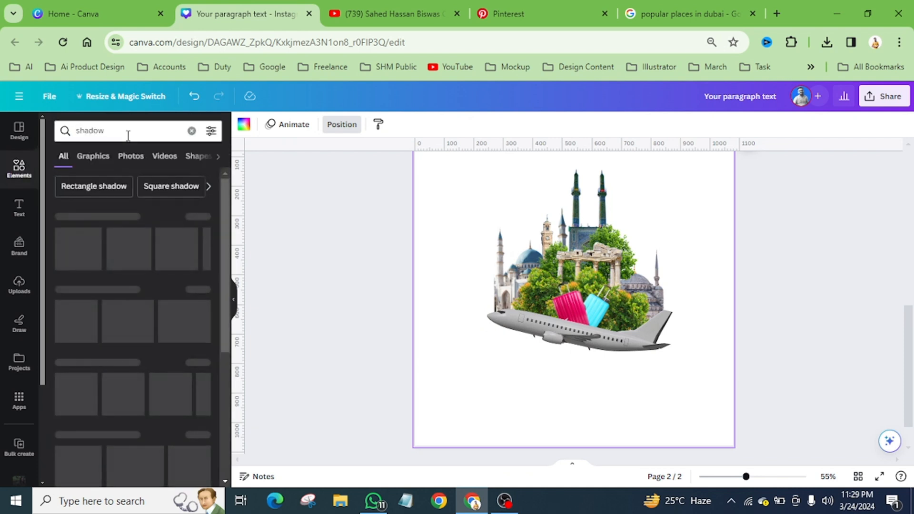
{"action": "left_click", "coordinate": [102, 158]}
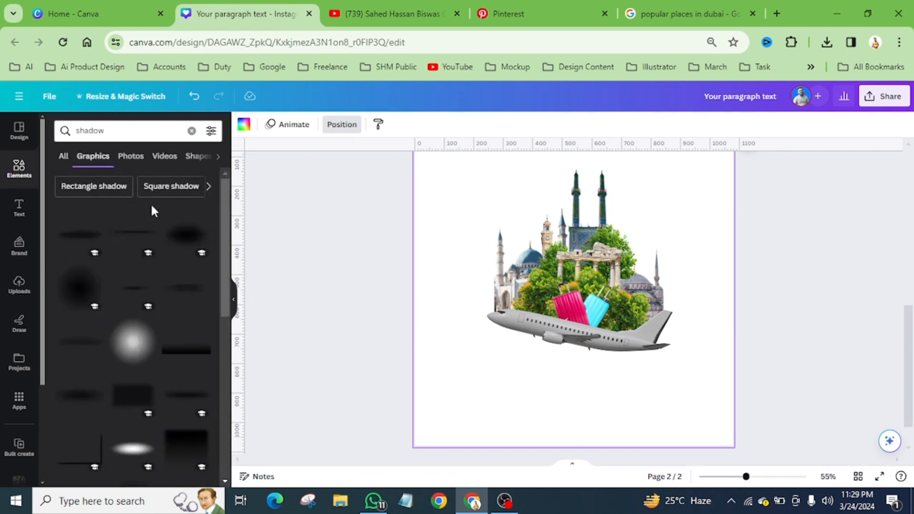
{"action": "left_click", "coordinate": [135, 293]}
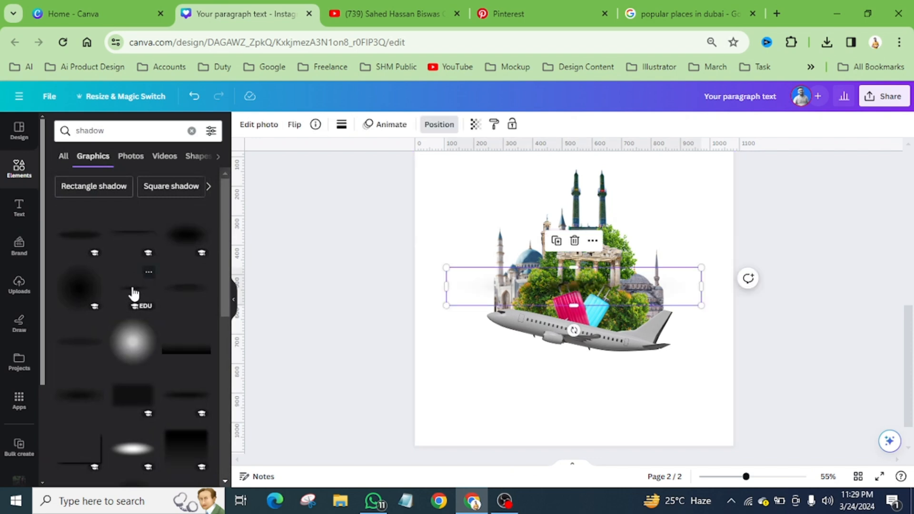
{"action": "left_click_drag", "start_coordinate": [636, 289], "coordinate": [638, 393]}
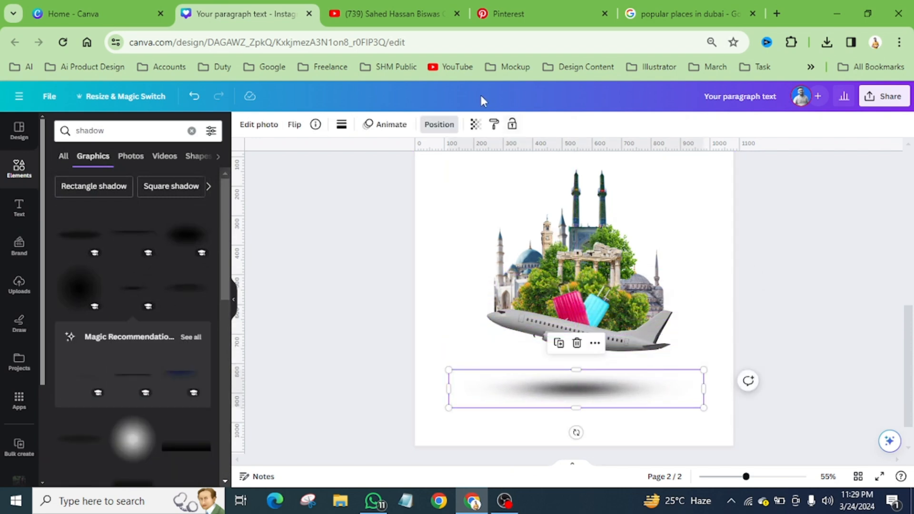
- Lower the opacity of the shadow below the airplane so it looks lighter
{"action": "left_click", "coordinate": [475, 124]}
{"action": "left_click_drag", "start_coordinate": [476, 167], "coordinate": [435, 196]}
{"action": "left_click", "coordinate": [472, 264]}
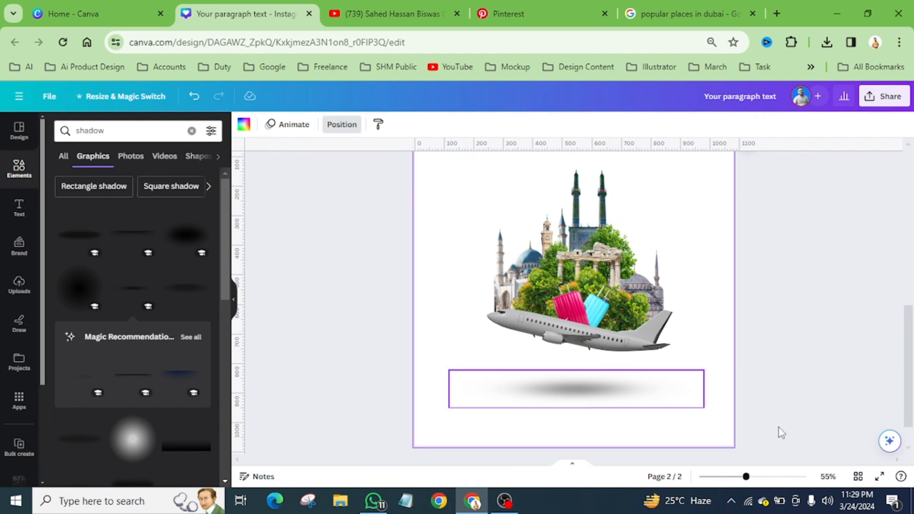
- Preview page 2 in full screen
{"action": "left_click", "coordinate": [879, 477]}
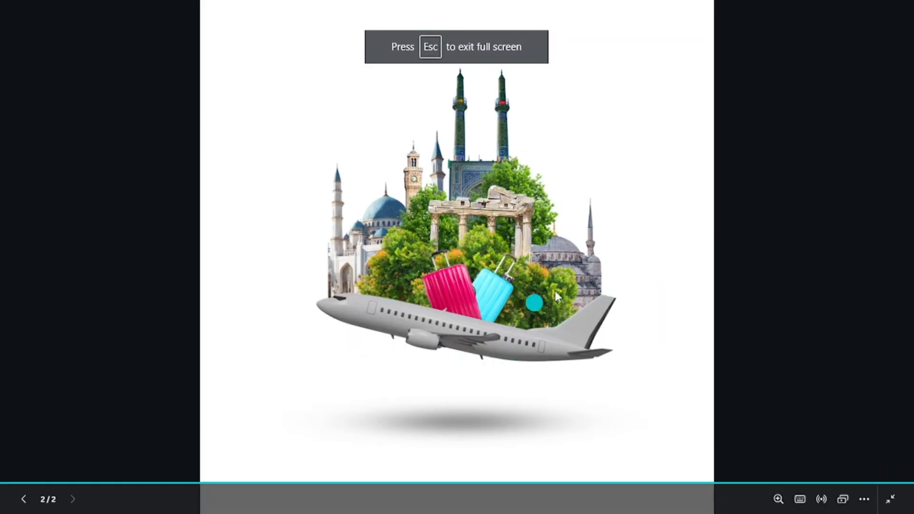
{"action": "left_click", "coordinate": [607, 320]}
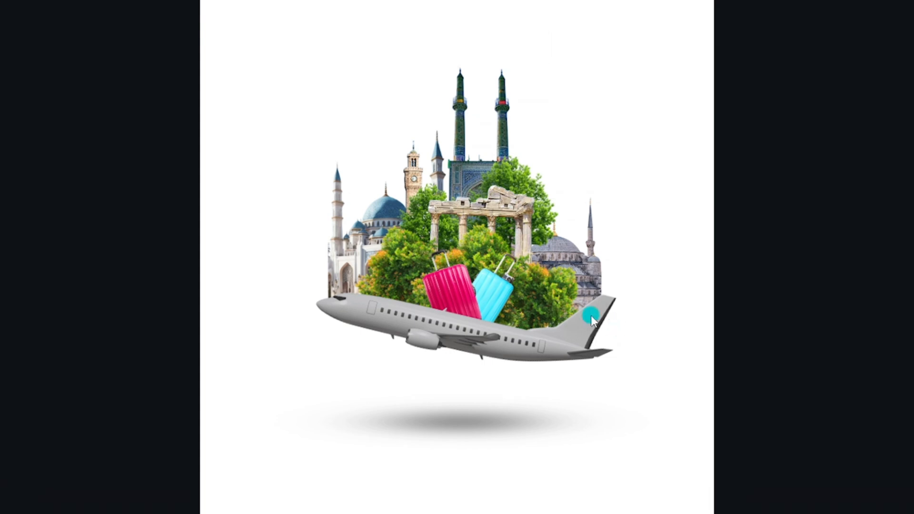
- Leave the full-screen preview and delete the soft shadow below the airplane on page 2
{"action": "key", "text": "Escape"}
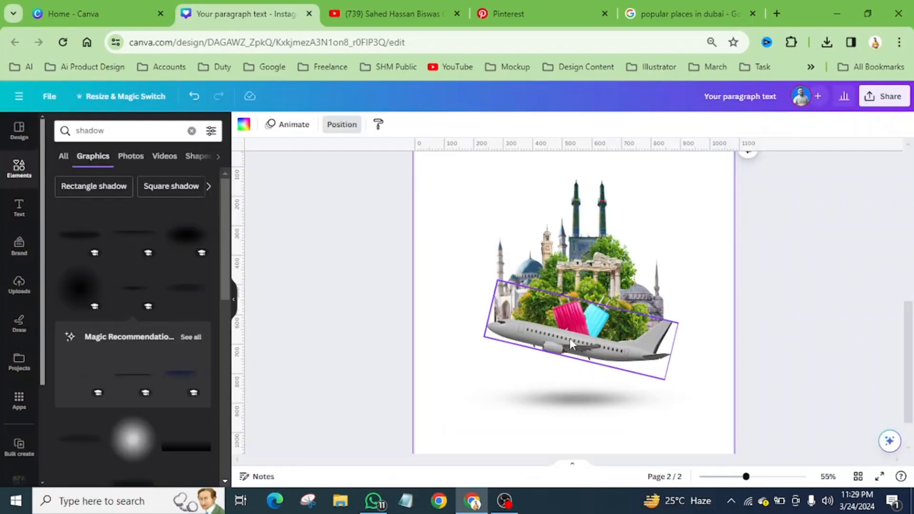
{"action": "left_click", "coordinate": [553, 399]}
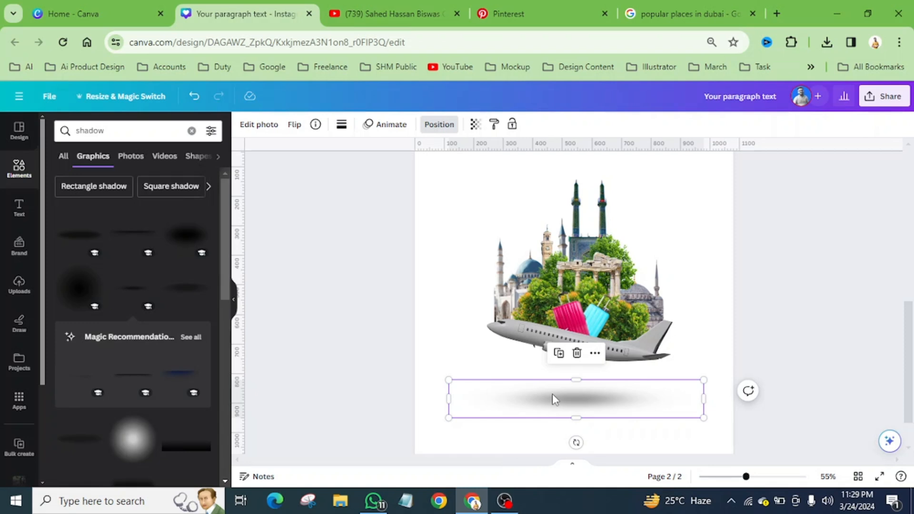
{"action": "key", "text": "Delete"}
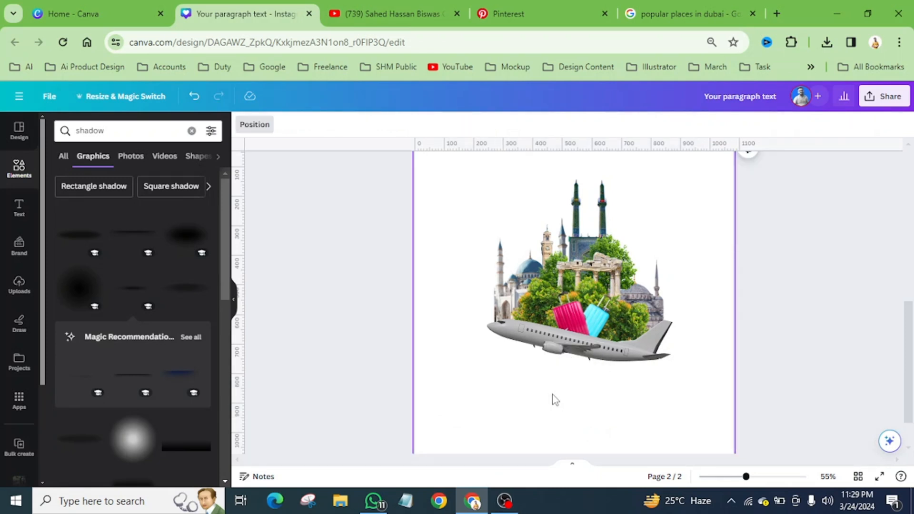
- Give the page 2 background a circular gradient from a white centre to grey edges
{"action": "left_click", "coordinate": [445, 245]}
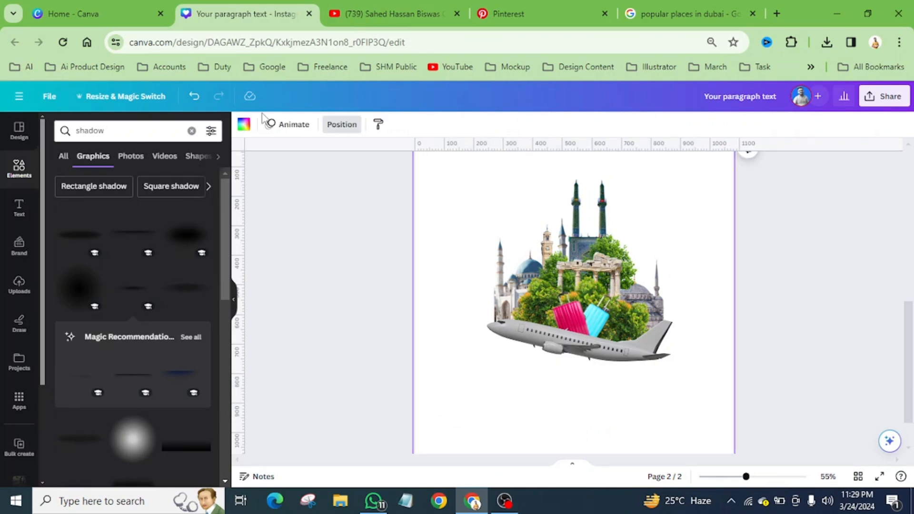
{"action": "left_click", "coordinate": [243, 126]}
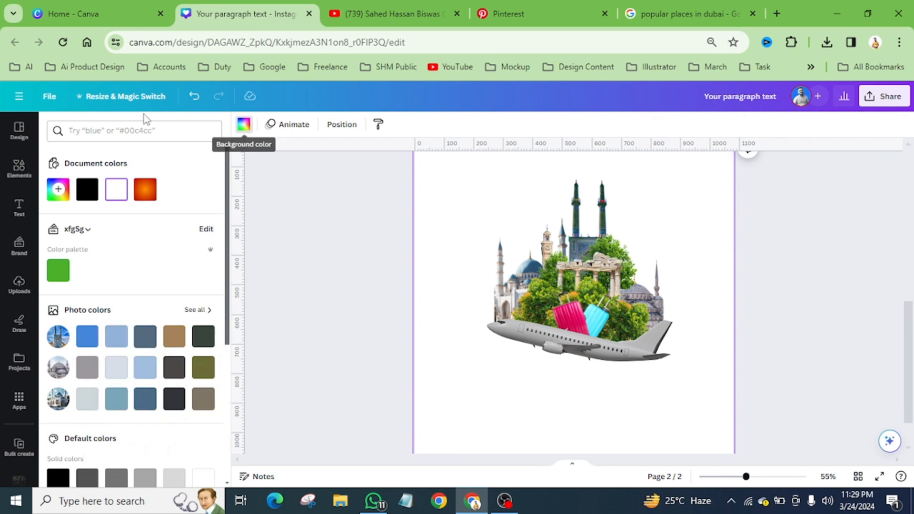
{"action": "left_click", "coordinate": [58, 190]}
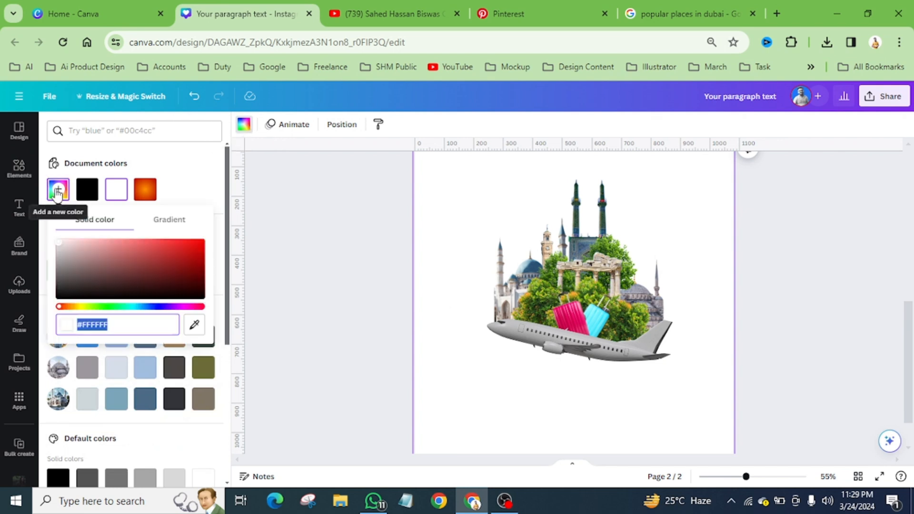
{"action": "left_click", "coordinate": [177, 229]}
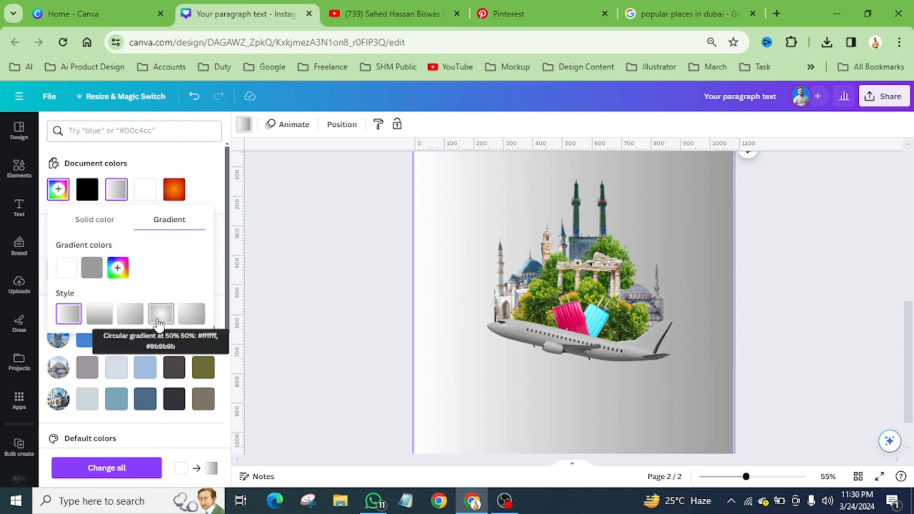
{"action": "left_click", "coordinate": [160, 317]}
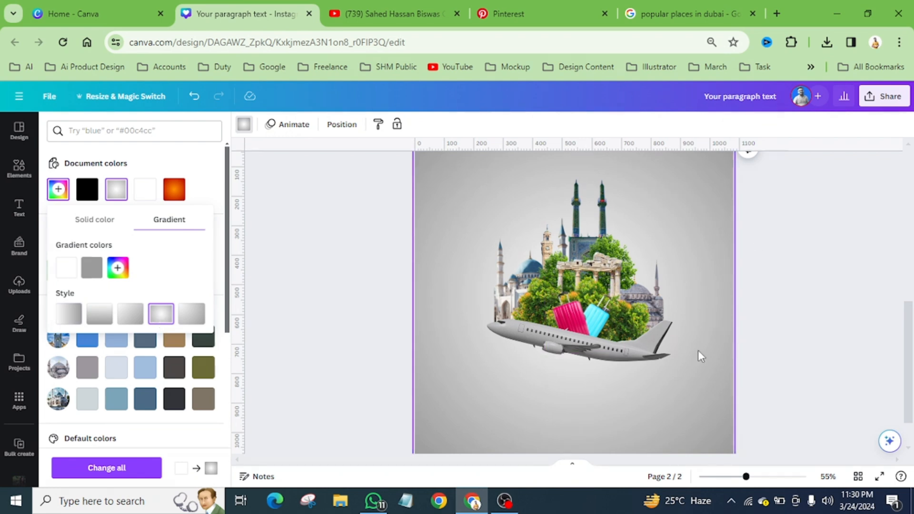
- Recolour the page 2 background gradient with dark red #920000 edges and an orange #FF5C00 centre, using the page 1 poster as reference
{"action": "scroll", "coordinate": [670, 278], "scroll_direction": "up", "scroll_amount": 5}
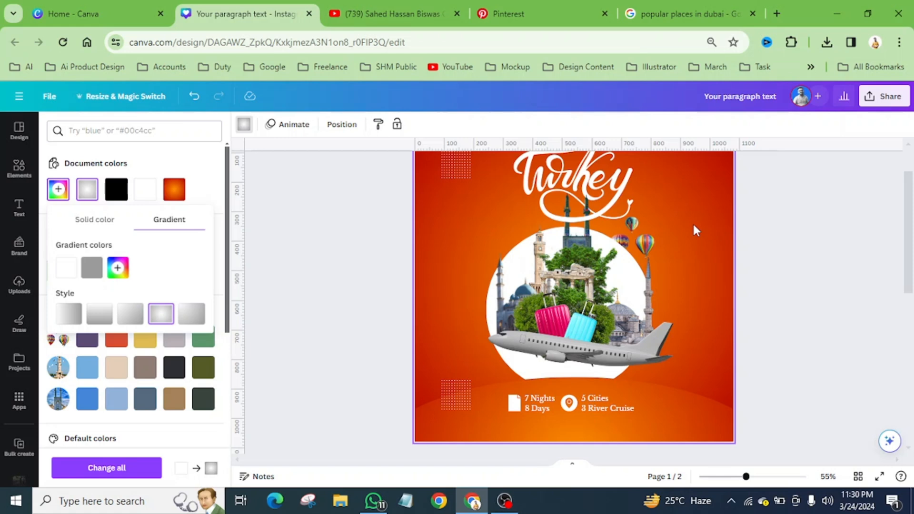
{"action": "scroll", "coordinate": [693, 221], "scroll_direction": "down", "scroll_amount": 2}
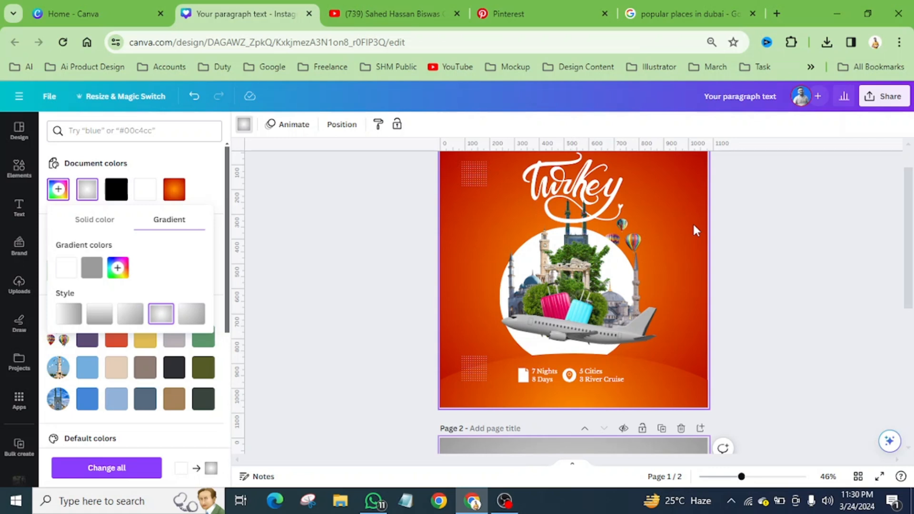
{"action": "scroll", "coordinate": [673, 235], "scroll_direction": "down", "scroll_amount": 4}
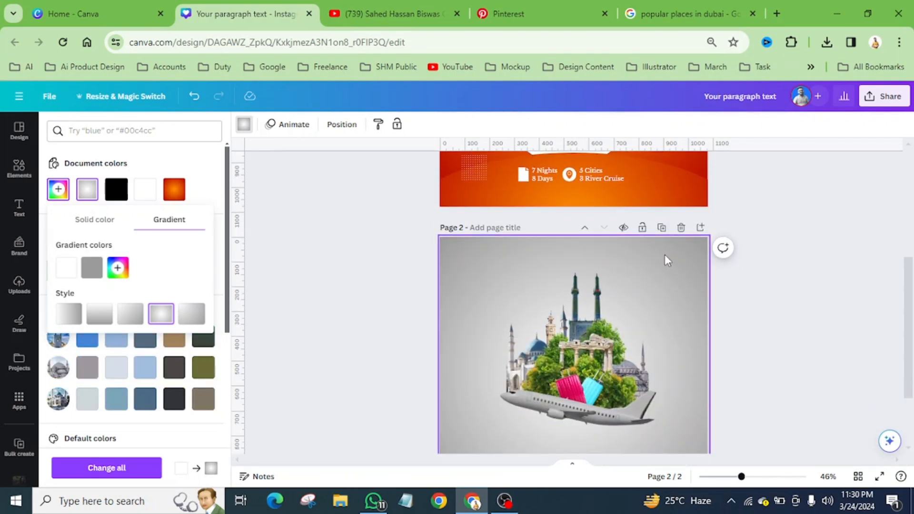
{"action": "scroll", "coordinate": [665, 254], "scroll_direction": "down", "scroll_amount": 2}
{"action": "scroll", "coordinate": [664, 255], "scroll_direction": "up", "scroll_amount": 1}
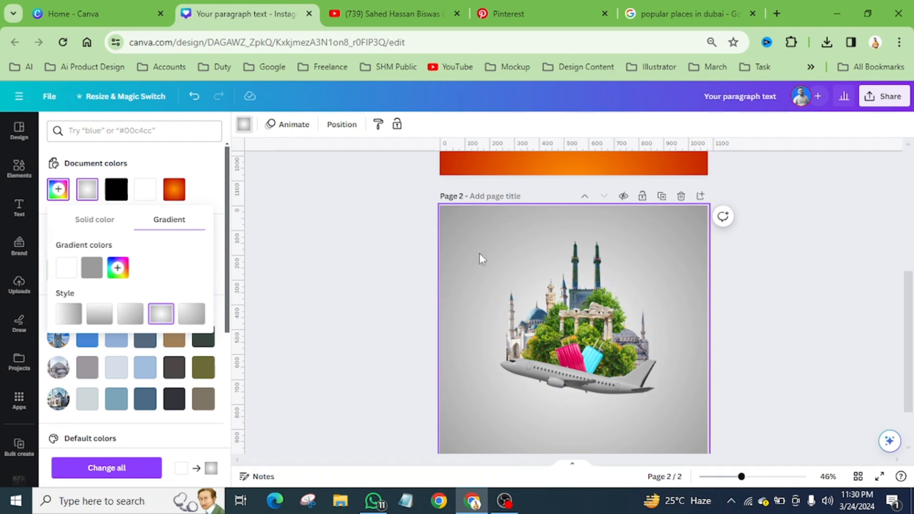
{"action": "left_click", "coordinate": [97, 269]}
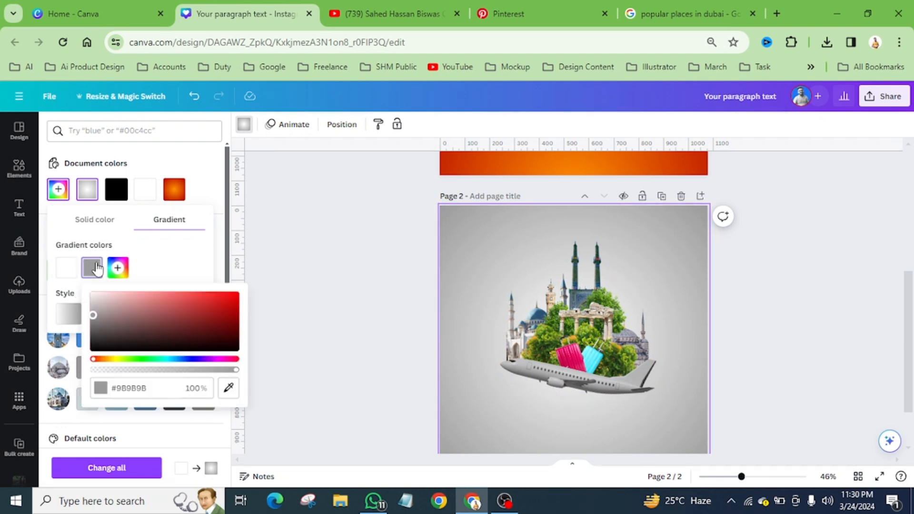
{"action": "left_click_drag", "start_coordinate": [212, 321], "coordinate": [252, 315]}
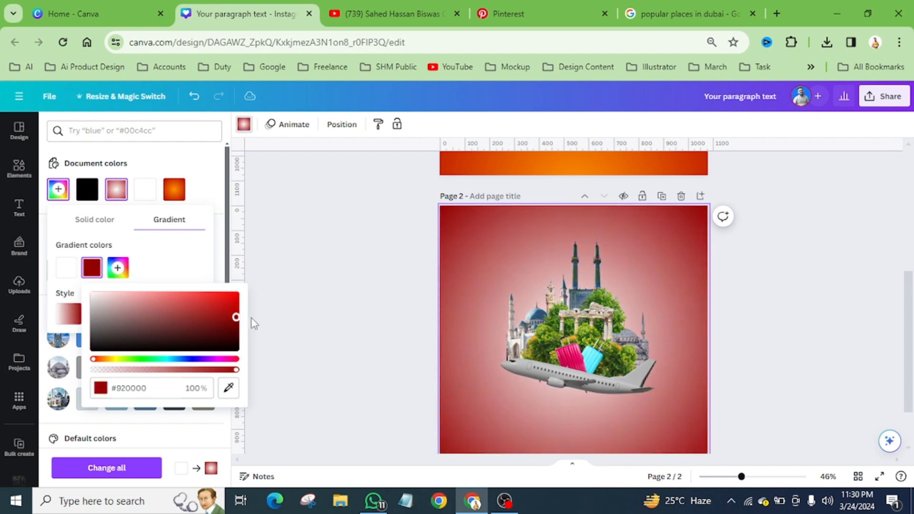
{"action": "left_click", "coordinate": [67, 269]}
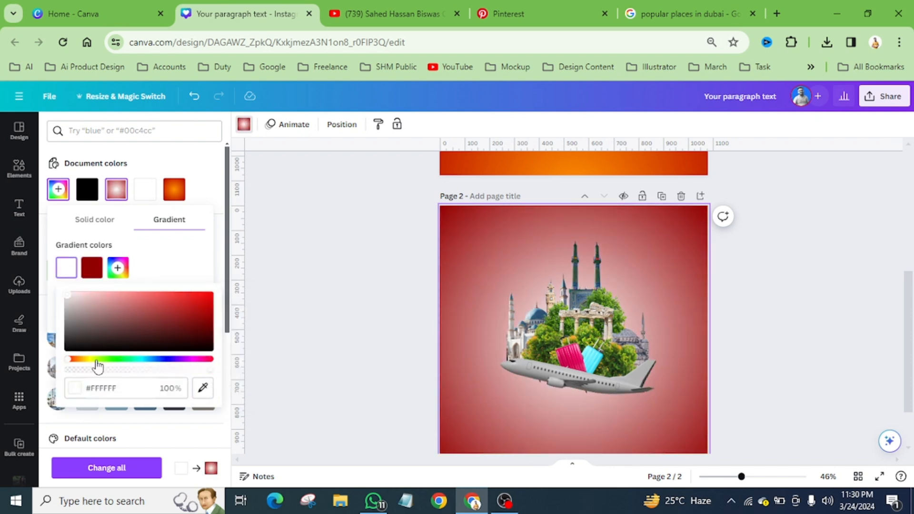
{"action": "left_click", "coordinate": [76, 359]}
{"action": "left_click", "coordinate": [204, 299]}
{"action": "left_click_drag", "start_coordinate": [203, 299], "coordinate": [211, 294]}
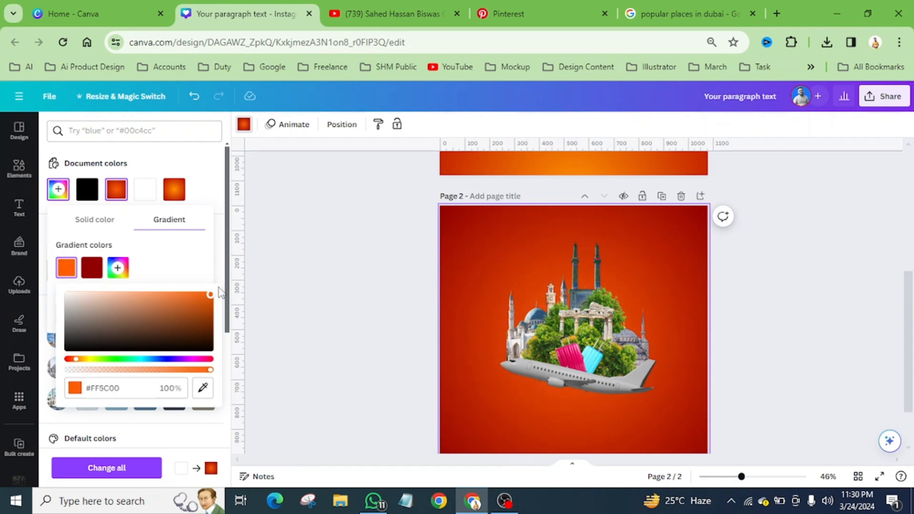
- Refine the page 2 background gradient to a brighter red #B20101 at the edges and a yellow-orange #EF9713 centre
{"action": "scroll", "coordinate": [552, 358], "scroll_direction": "up", "scroll_amount": 5}
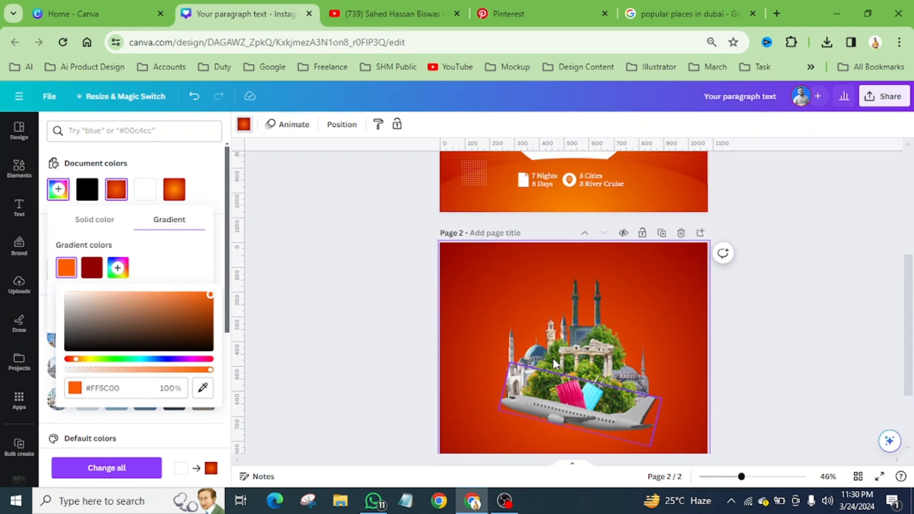
{"action": "scroll", "coordinate": [471, 223], "scroll_direction": "down", "scroll_amount": 4}
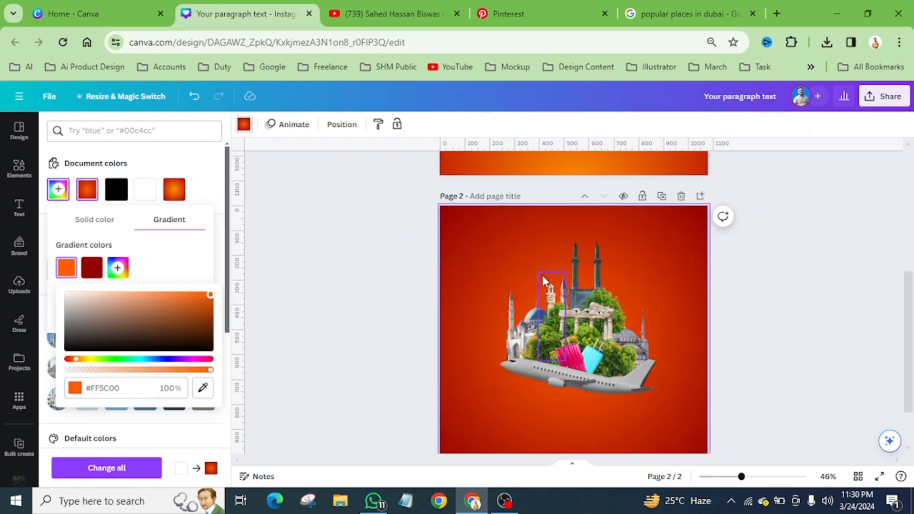
{"action": "left_click", "coordinate": [91, 268]}
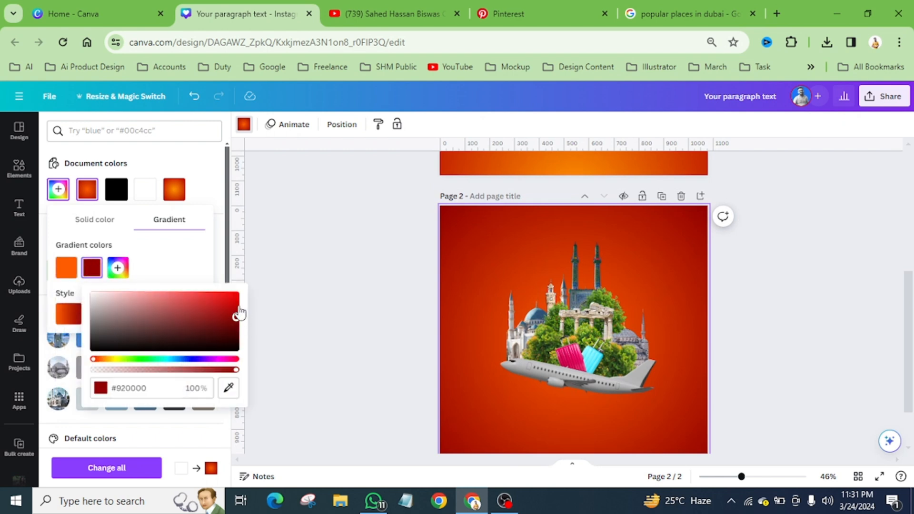
{"action": "left_click_drag", "start_coordinate": [238, 315], "coordinate": [236, 310]}
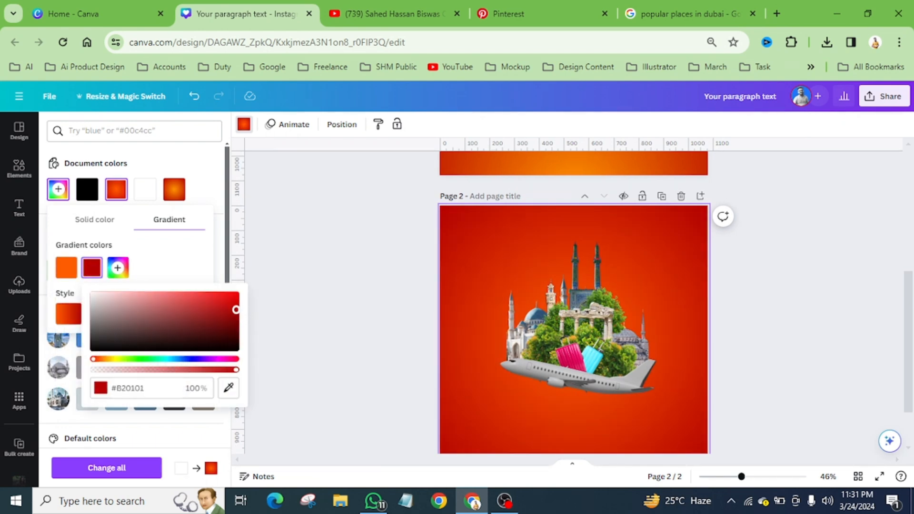
{"action": "left_click", "coordinate": [66, 267]}
{"action": "left_click", "coordinate": [202, 296]}
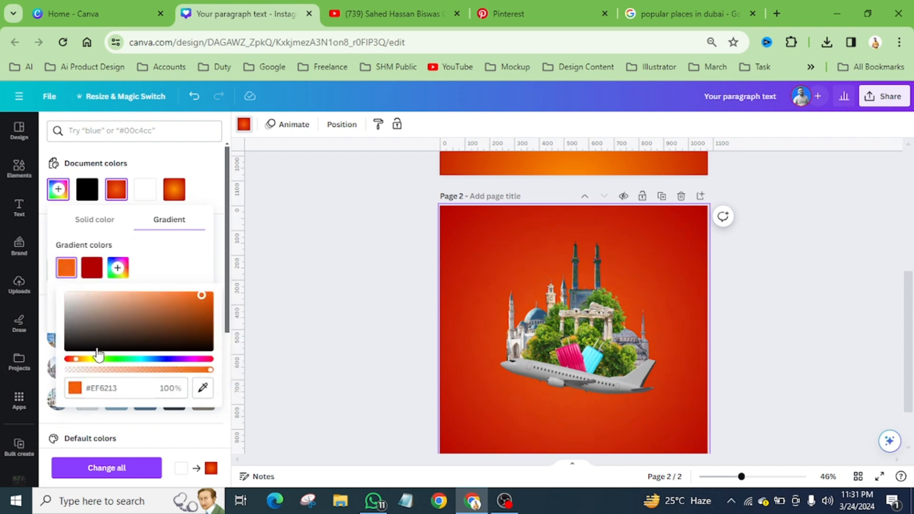
{"action": "left_click_drag", "start_coordinate": [76, 360], "coordinate": [81, 360]}
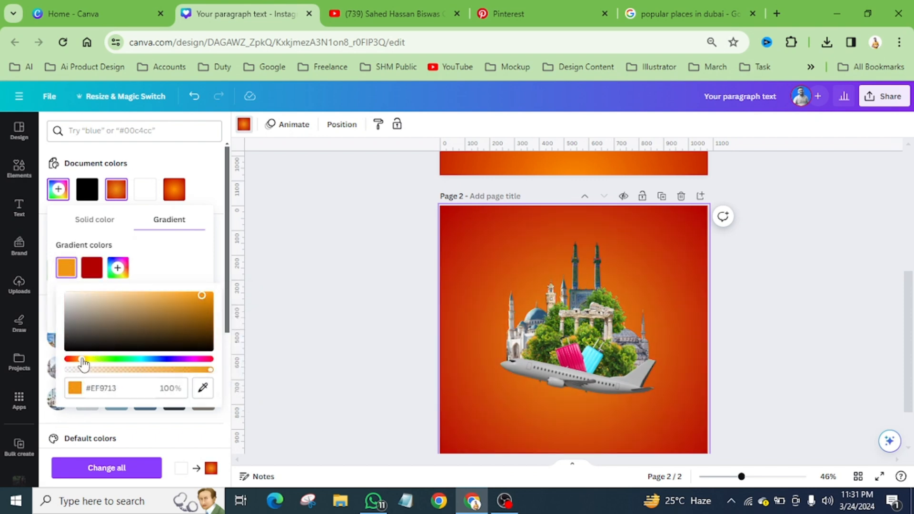
{"action": "left_click", "coordinate": [663, 287]}
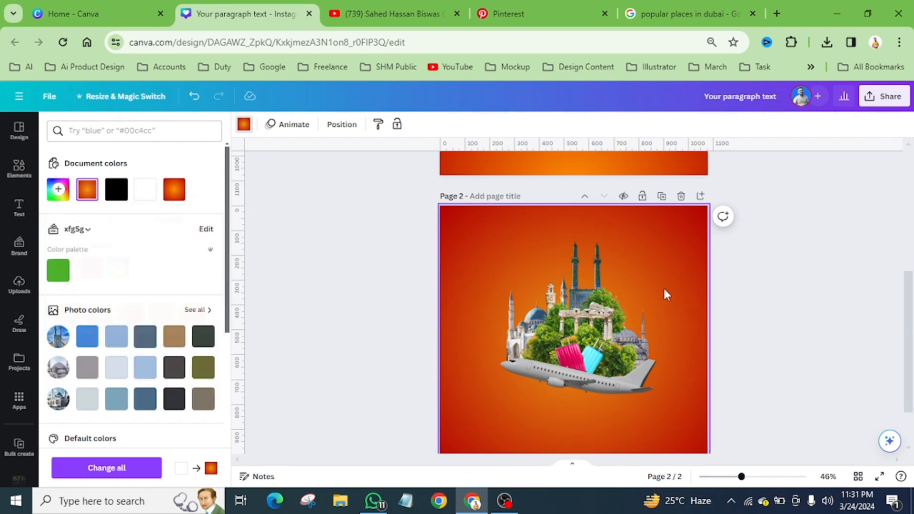
- Compare page 2 with the poster, switch to Pinterest, open the black Turkey lettering pin, and show its image download option
{"action": "scroll", "coordinate": [664, 288], "scroll_direction": "up", "scroll_amount": 5}
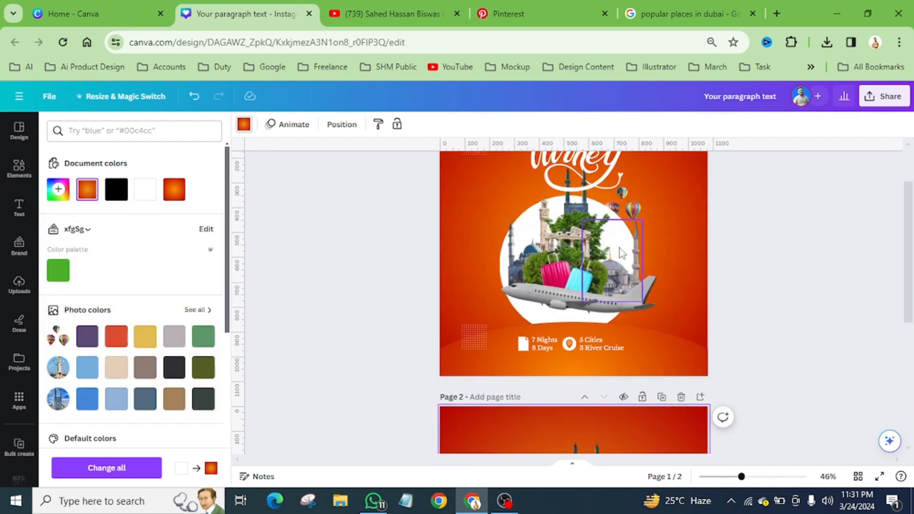
{"action": "scroll", "coordinate": [619, 247], "scroll_direction": "down", "scroll_amount": 5}
{"action": "scroll", "coordinate": [618, 245], "scroll_direction": "up", "scroll_amount": 5}
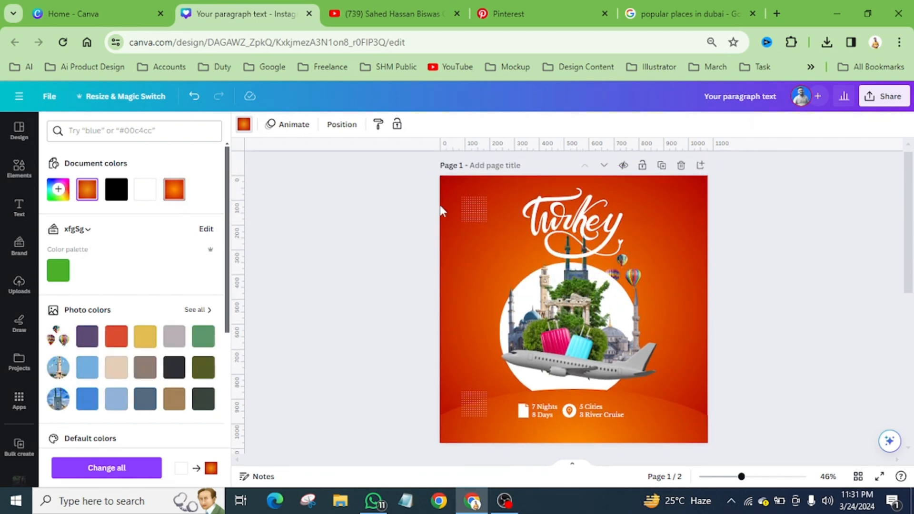
{"action": "left_click", "coordinate": [544, 15]}
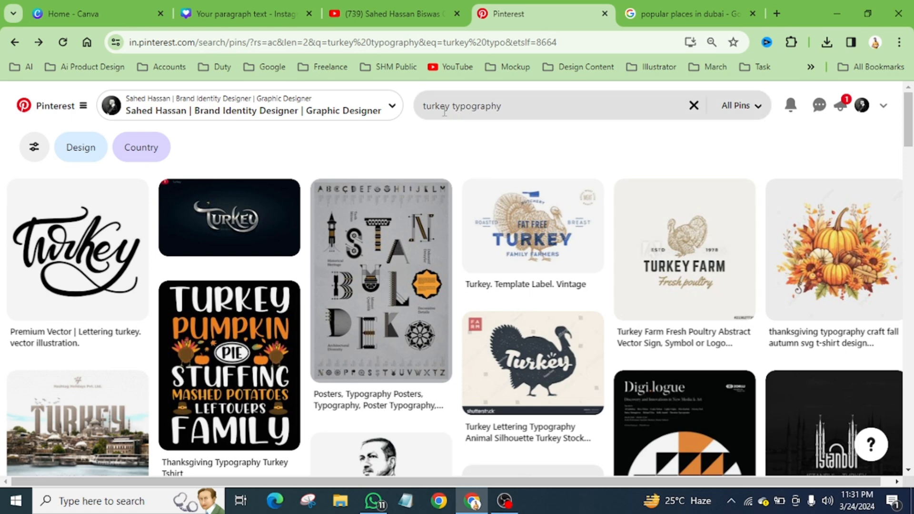
{"action": "left_click", "coordinate": [87, 259]}
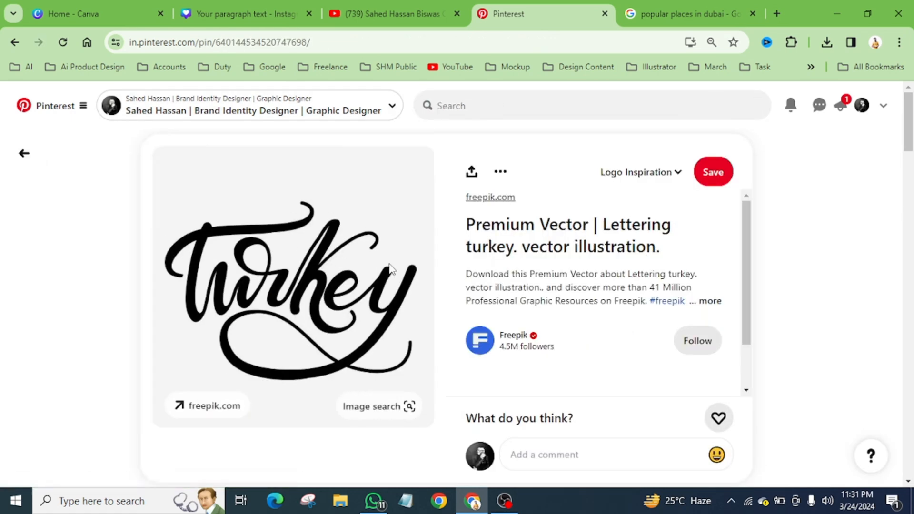
{"action": "left_click", "coordinate": [499, 172]}
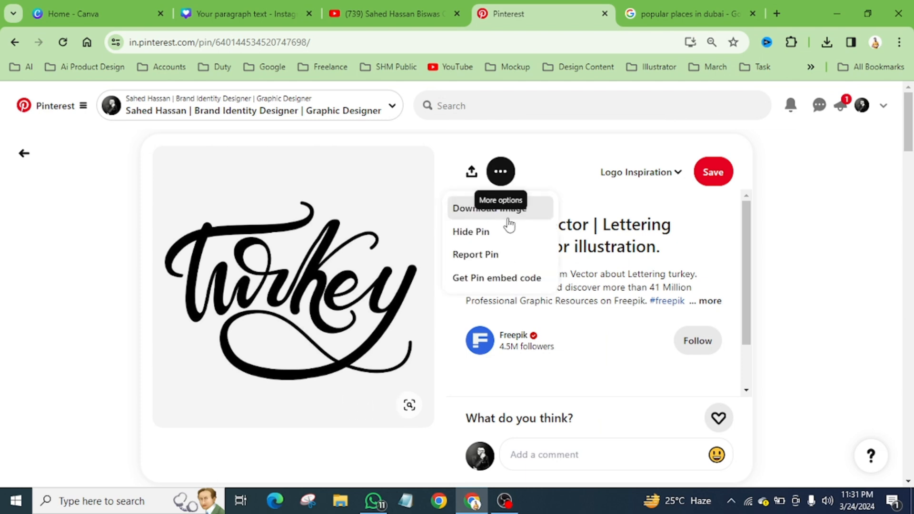
- Switch back to Canva, add the uploaded black Turkey lettering image to page 2, and move it slightly up over the landmarks
{"action": "left_click", "coordinate": [245, 13]}
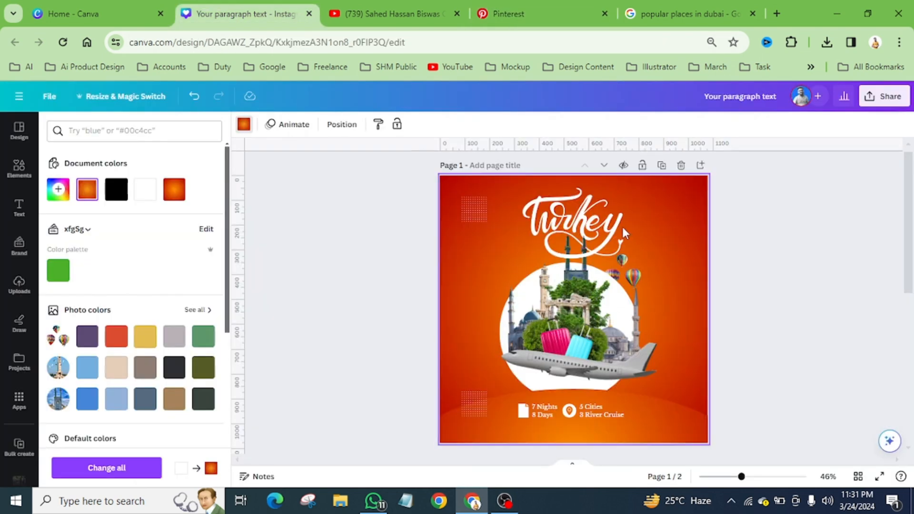
{"action": "left_click", "coordinate": [584, 214]}
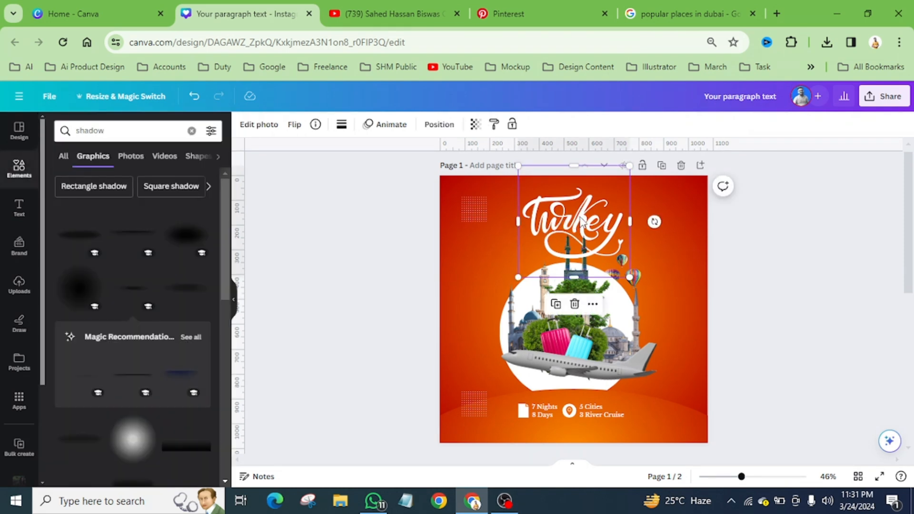
{"action": "scroll", "coordinate": [580, 219], "scroll_direction": "down", "scroll_amount": 6}
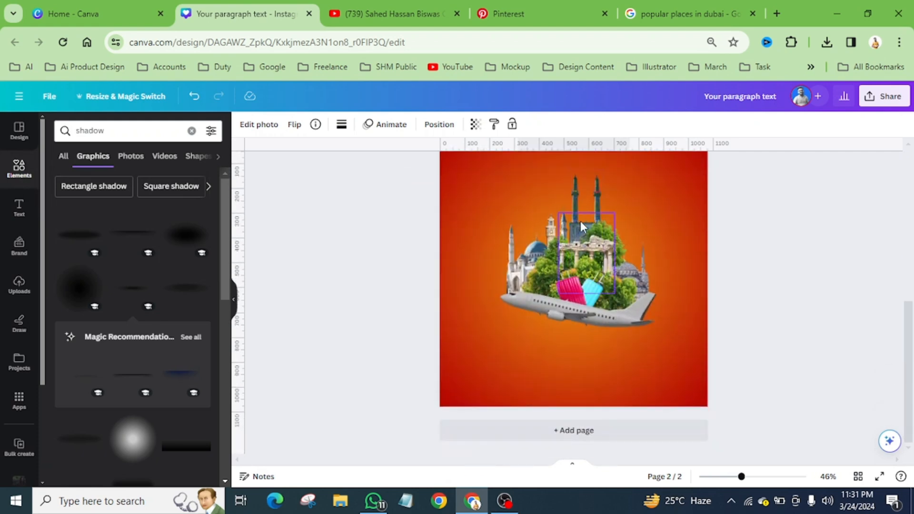
{"action": "left_click", "coordinate": [28, 285]}
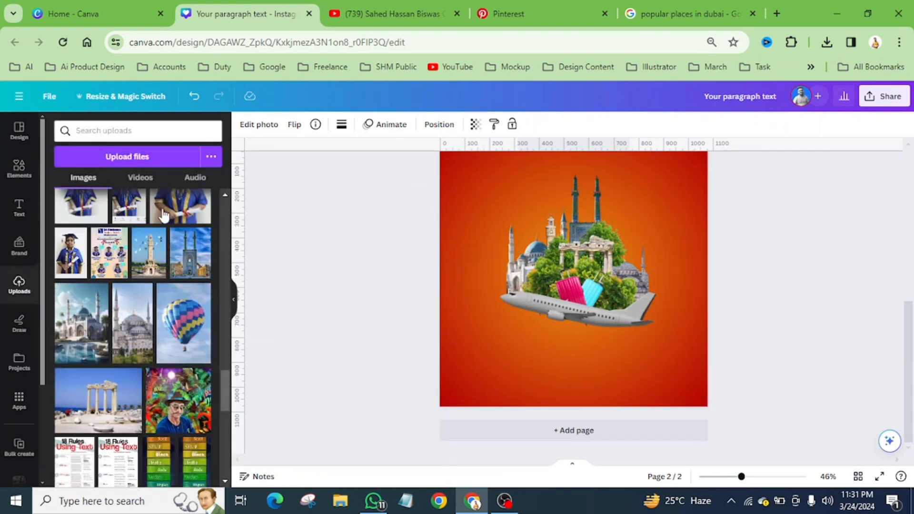
{"action": "left_click_drag", "start_coordinate": [223, 344], "coordinate": [228, 202]}
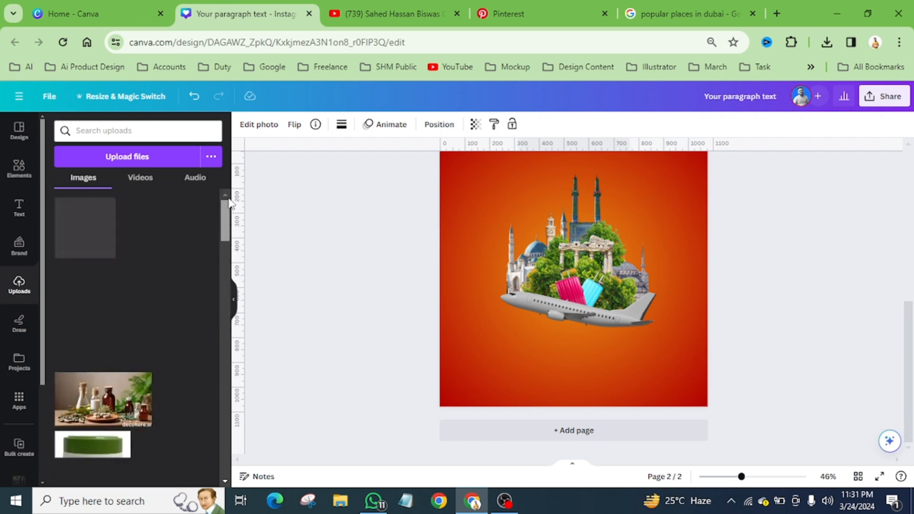
{"action": "left_click", "coordinate": [86, 229]}
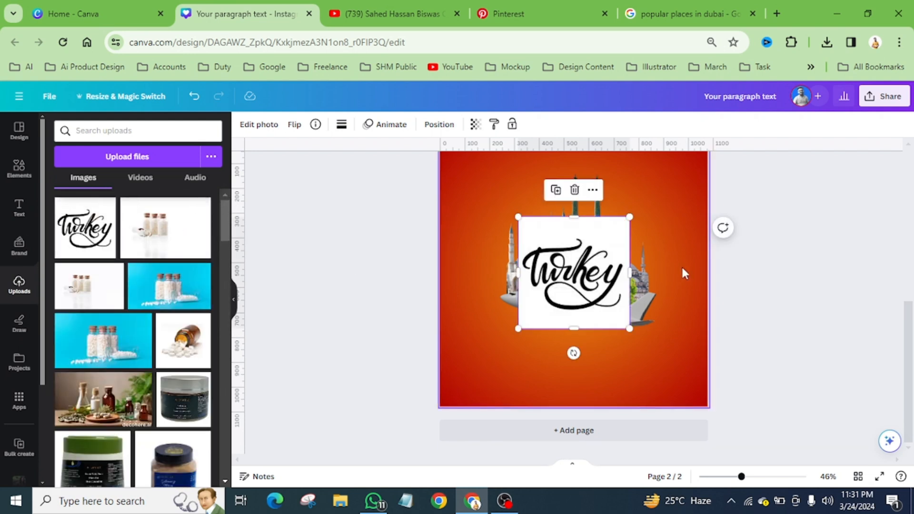
{"action": "left_click_drag", "start_coordinate": [576, 278], "coordinate": [571, 254]}
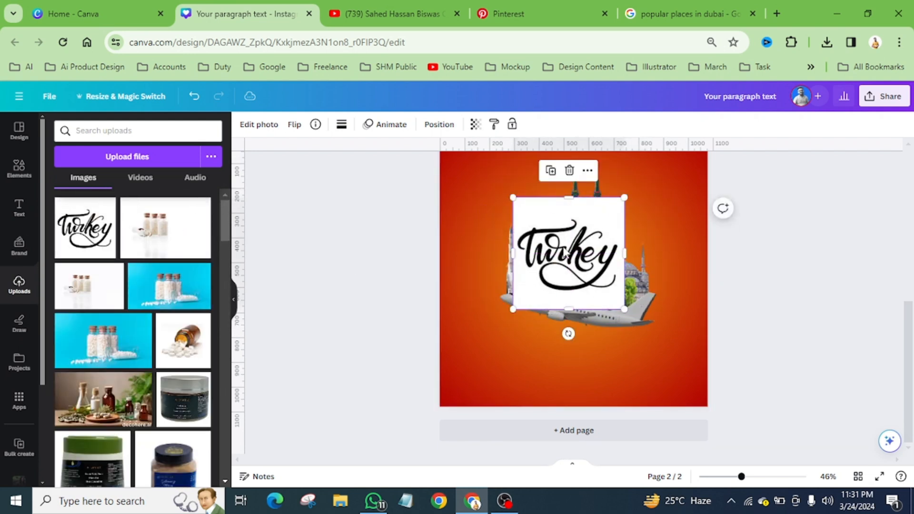
- Remove the white background from the Turkey lettering image and shift it up over the minarets on page 2
{"action": "left_click", "coordinate": [260, 128]}
{"action": "left_click", "coordinate": [76, 204]}
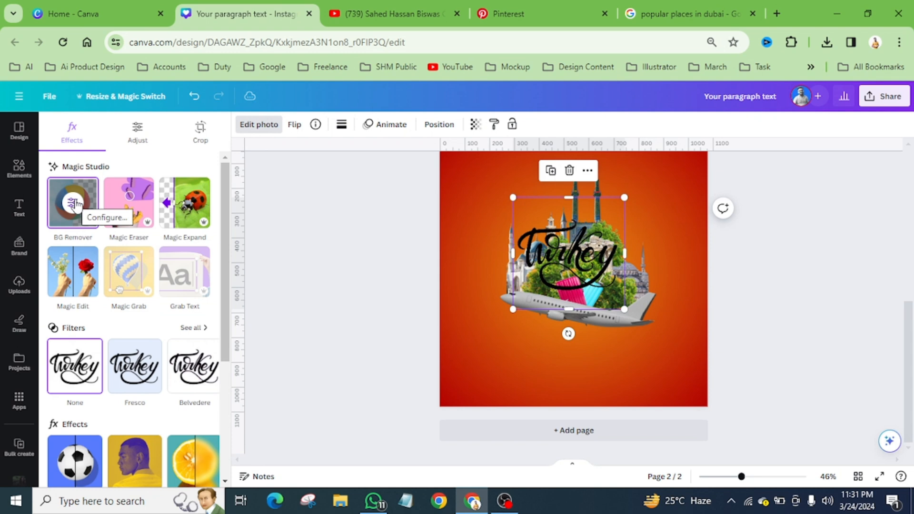
{"action": "left_click_drag", "start_coordinate": [585, 256], "coordinate": [557, 228]}
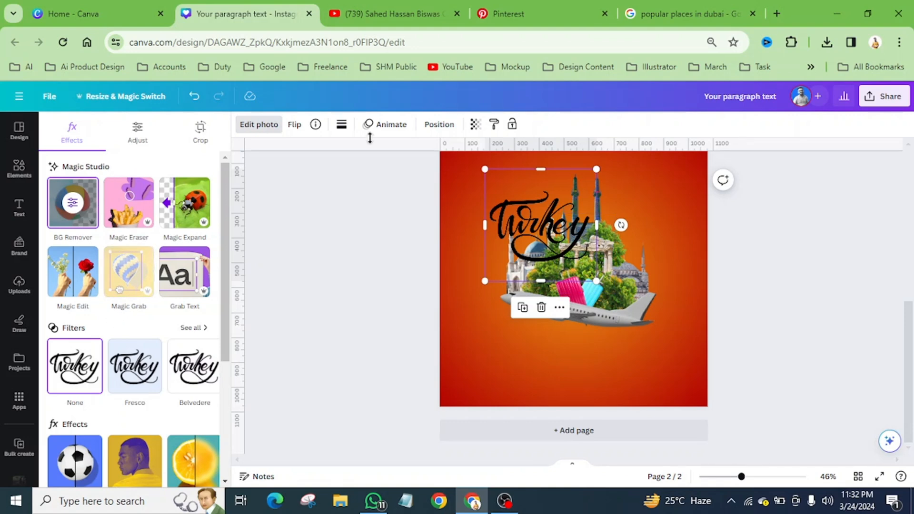
- Recolour the Turkey lettering white with a custom Duotone effect, setting both shadows and highlights to #FFFFFF
{"action": "scroll", "coordinate": [157, 266], "scroll_direction": "down", "scroll_amount": 3}
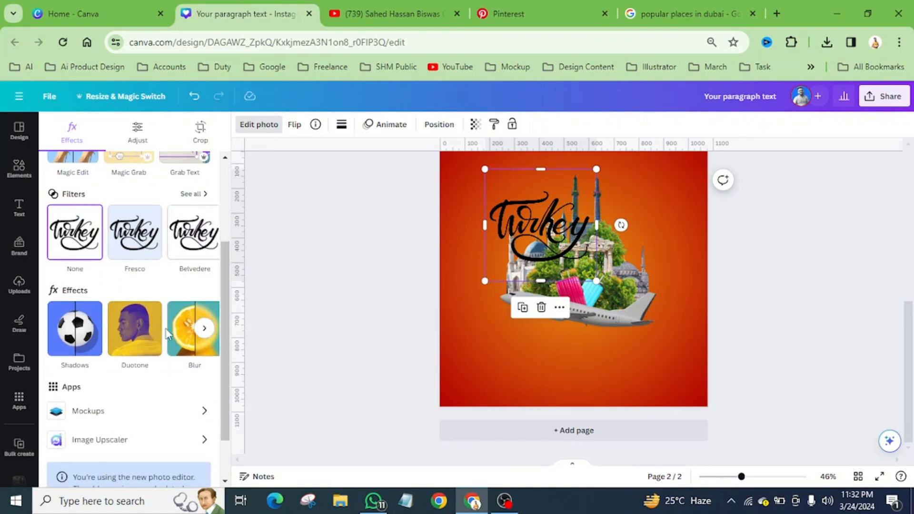
{"action": "left_click", "coordinate": [132, 346]}
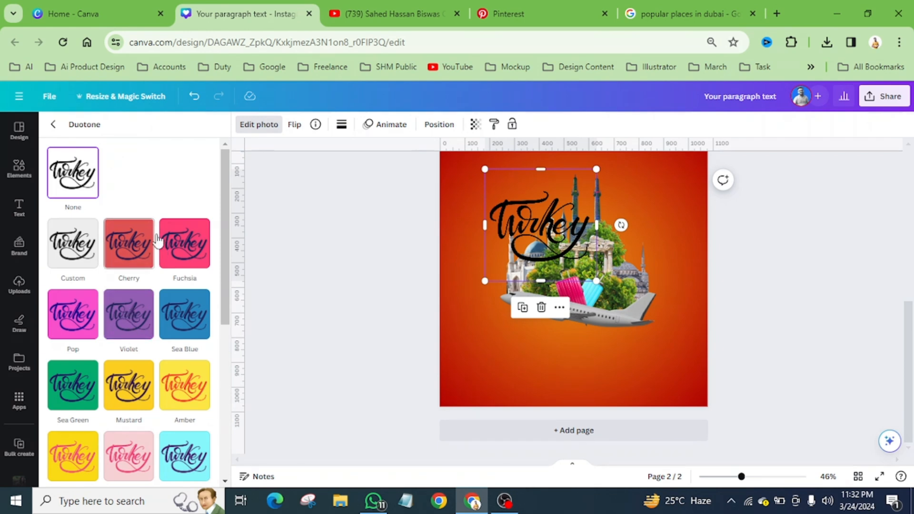
{"action": "left_click", "coordinate": [74, 250]}
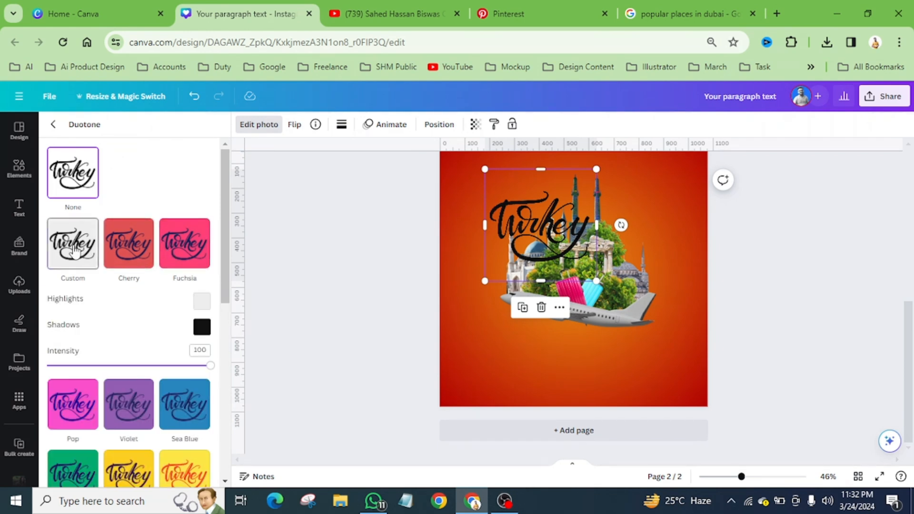
{"action": "left_click", "coordinate": [202, 327]}
{"action": "left_click_drag", "start_coordinate": [222, 372], "coordinate": [193, 348]}
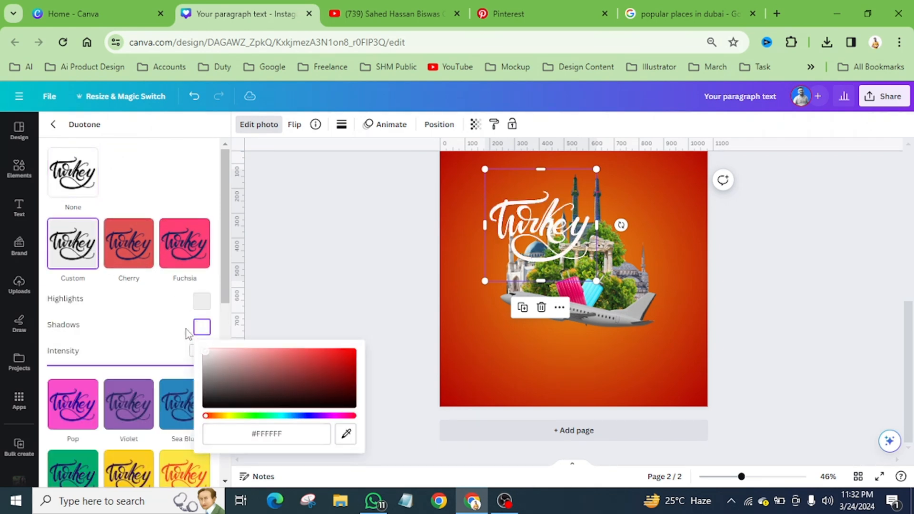
{"action": "left_click", "coordinate": [201, 302]}
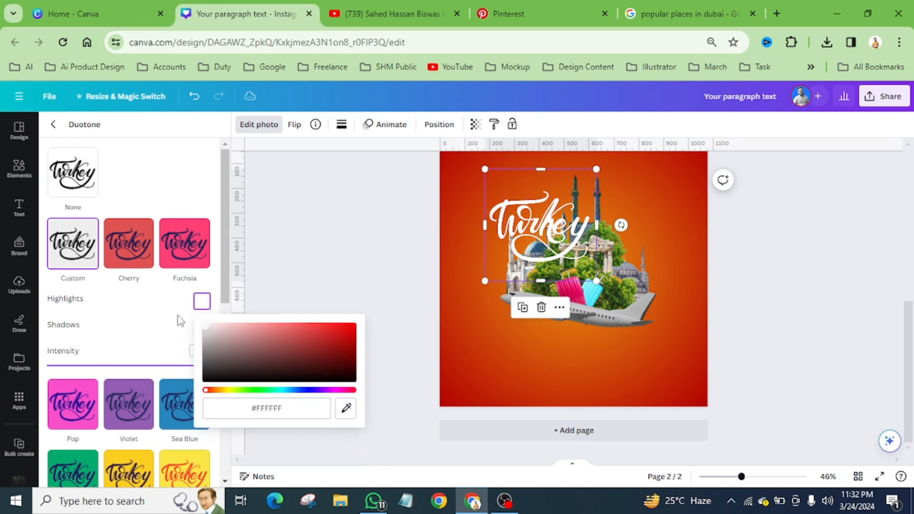
{"action": "left_click", "coordinate": [126, 289]}
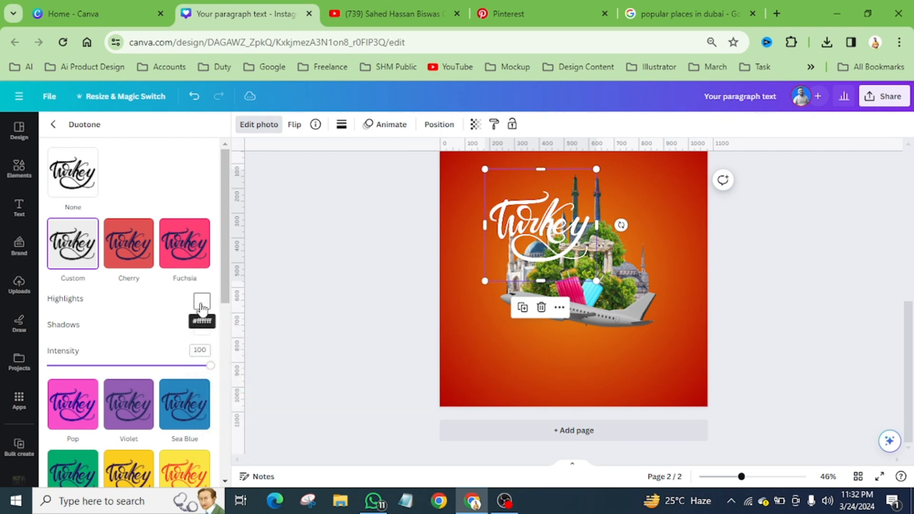
- Lower the whole airplane and landmarks collage slightly on page 2 and place the Turkey lettering above it, overlapping the minaret tips
{"action": "scroll", "coordinate": [612, 272], "scroll_direction": "up", "scroll_amount": 3}
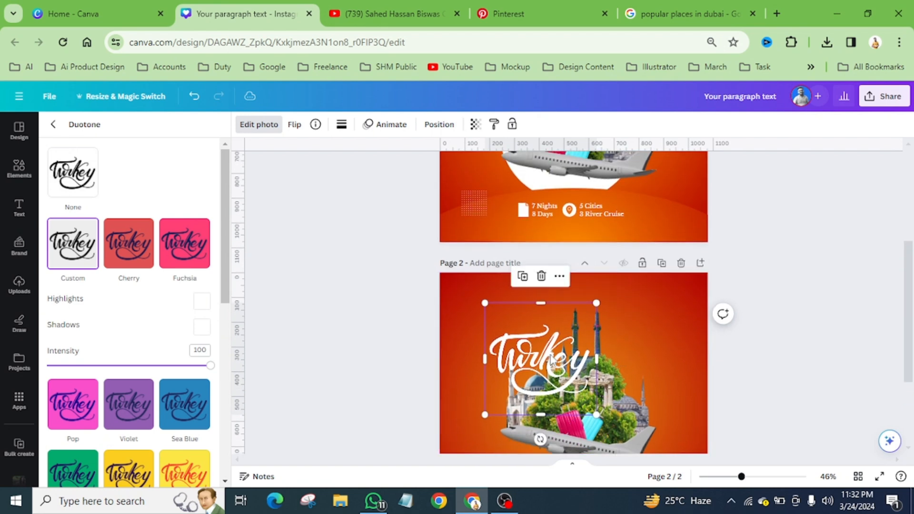
{"action": "left_click_drag", "start_coordinate": [583, 336], "coordinate": [588, 316]}
{"action": "scroll", "coordinate": [619, 317], "scroll_direction": "down", "scroll_amount": 3}
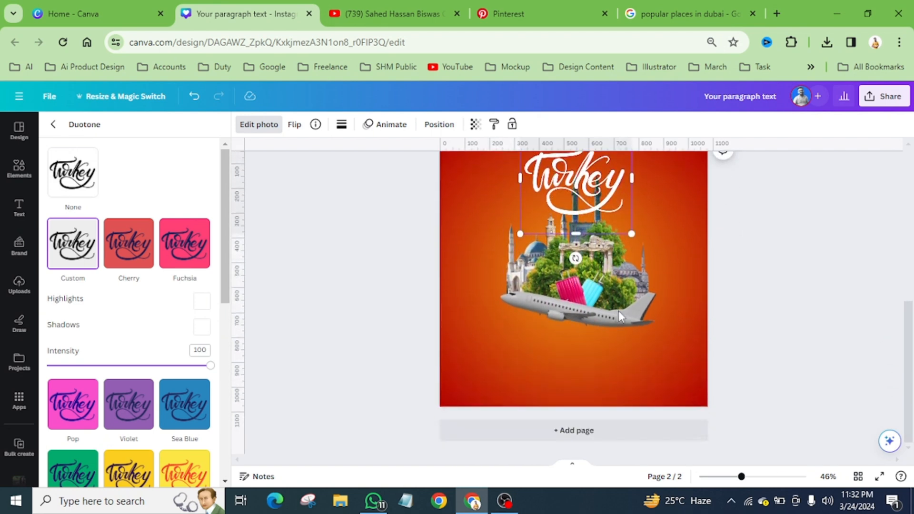
{"action": "left_click_drag", "start_coordinate": [576, 190], "coordinate": [717, 186]}
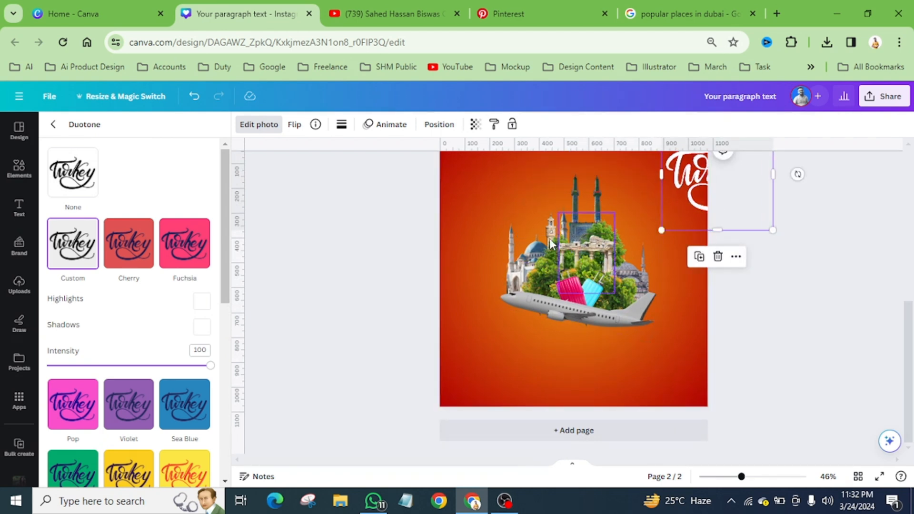
{"action": "left_click_drag", "start_coordinate": [480, 190], "coordinate": [641, 330]}
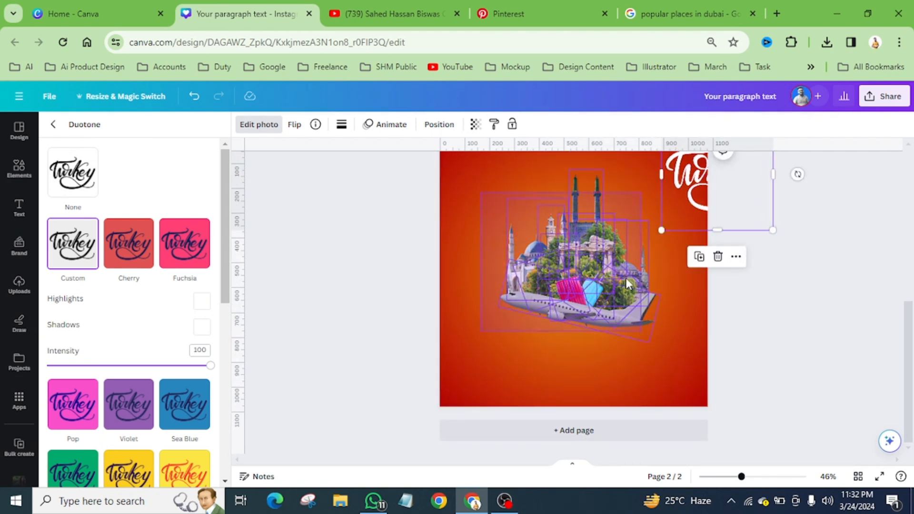
{"action": "left_click_drag", "start_coordinate": [583, 231], "coordinate": [577, 258]}
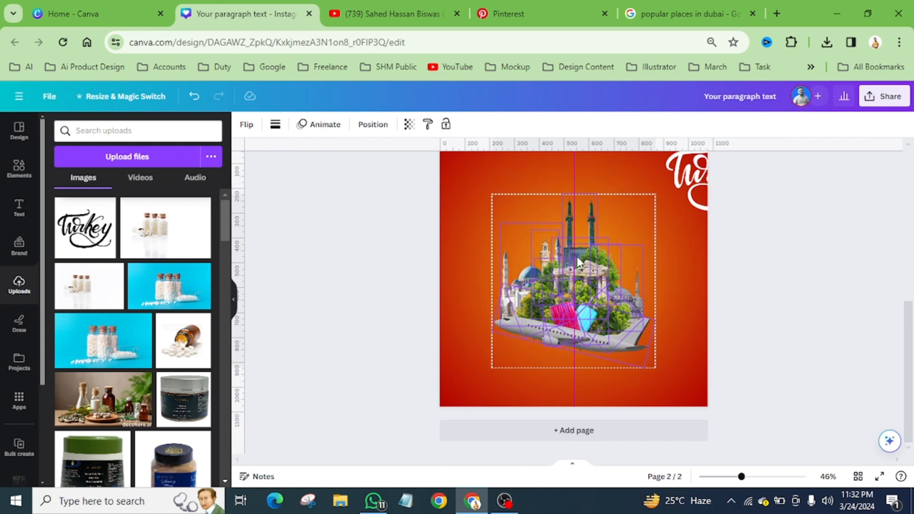
{"action": "left_click", "coordinate": [695, 181]}
{"action": "left_click_drag", "start_coordinate": [695, 181], "coordinate": [555, 190]}
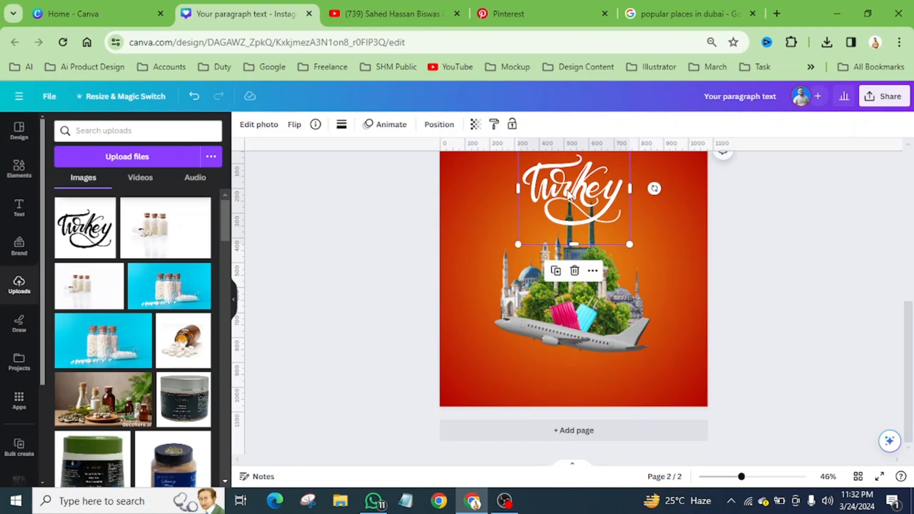
- Crop the empty area below the Turkey lettering, shift it slightly right, and send it to the back behind the landmarks
{"action": "scroll", "coordinate": [667, 190], "scroll_direction": "up", "scroll_amount": 2}
{"action": "scroll", "coordinate": [667, 190], "scroll_direction": "up", "scroll_amount": 2}
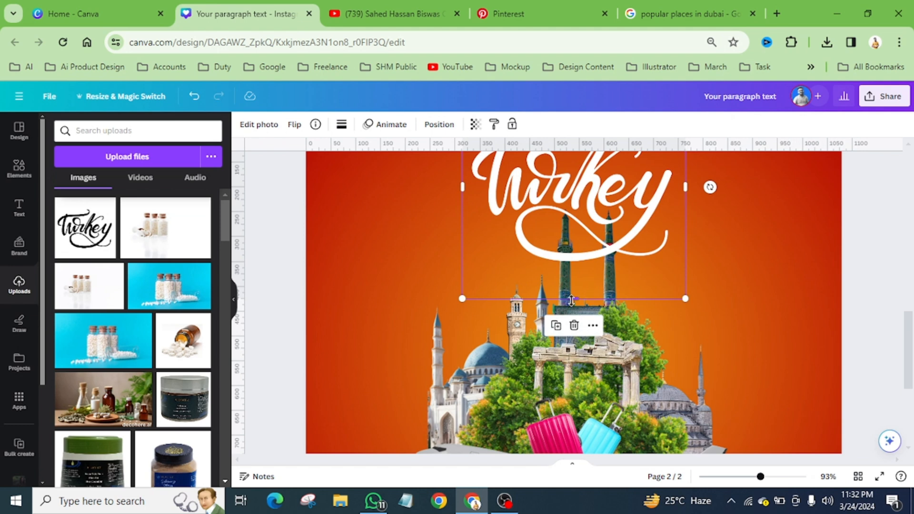
{"action": "left_click_drag", "start_coordinate": [571, 301], "coordinate": [573, 271]}
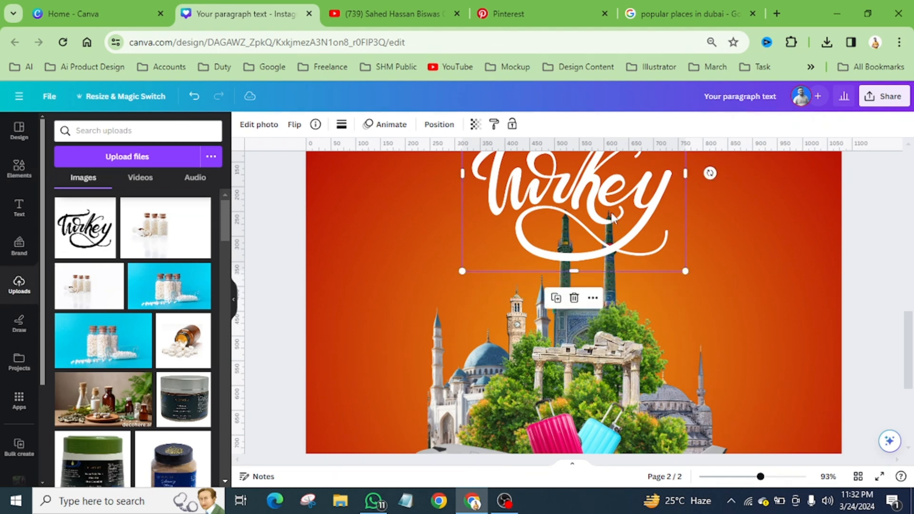
{"action": "left_click_drag", "start_coordinate": [621, 230], "coordinate": [642, 237]}
{"action": "left_click", "coordinate": [442, 124]}
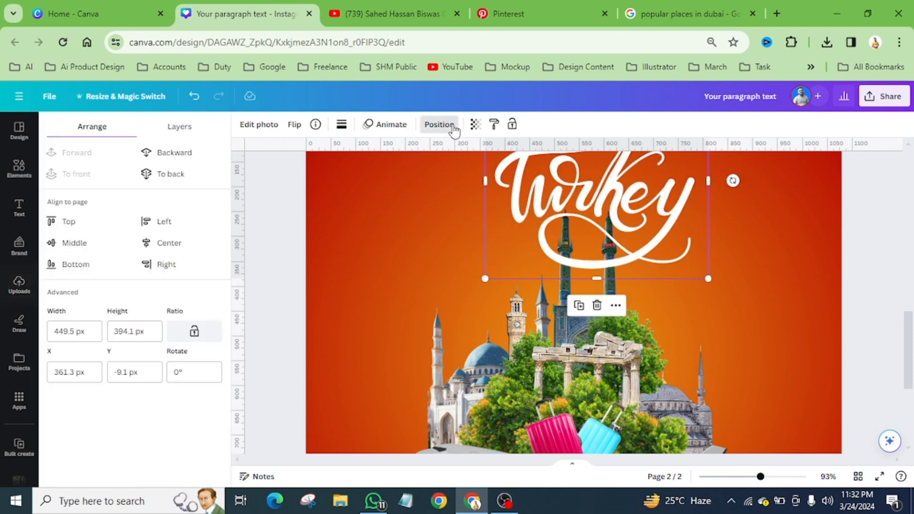
{"action": "left_click", "coordinate": [176, 174]}
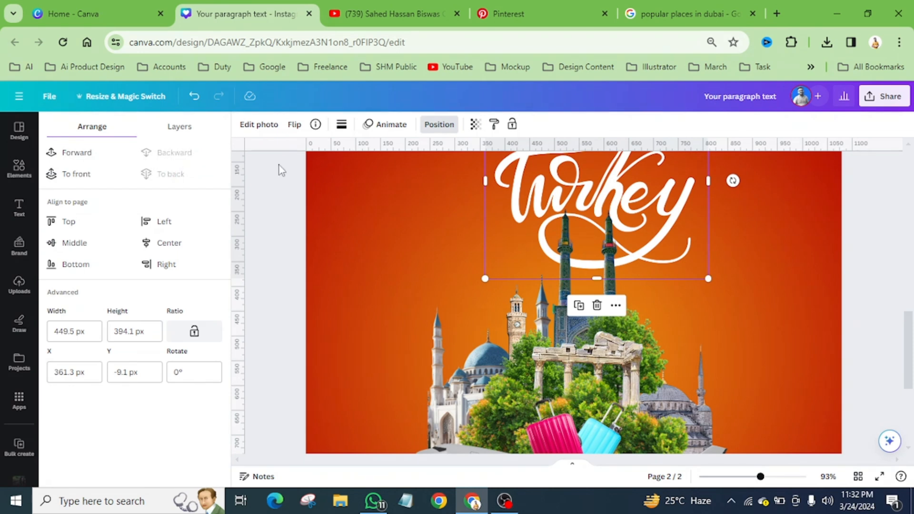
- Duplicate the blue twin-minaret building, place the copy on the empty background beside the collage, and send the original to the back
{"action": "left_click", "coordinate": [571, 251]}
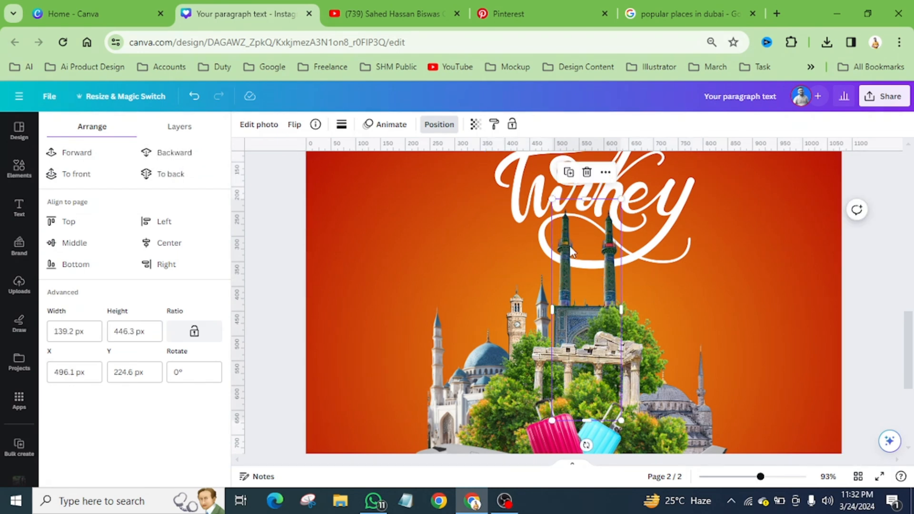
{"action": "left_click", "coordinate": [569, 172]}
{"action": "left_click_drag", "start_coordinate": [590, 318], "coordinate": [762, 310]}
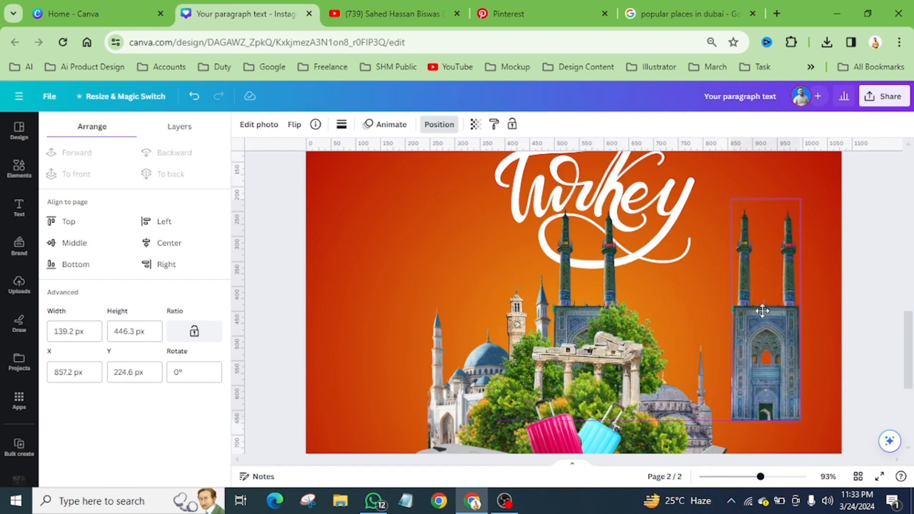
{"action": "left_click", "coordinate": [587, 253]}
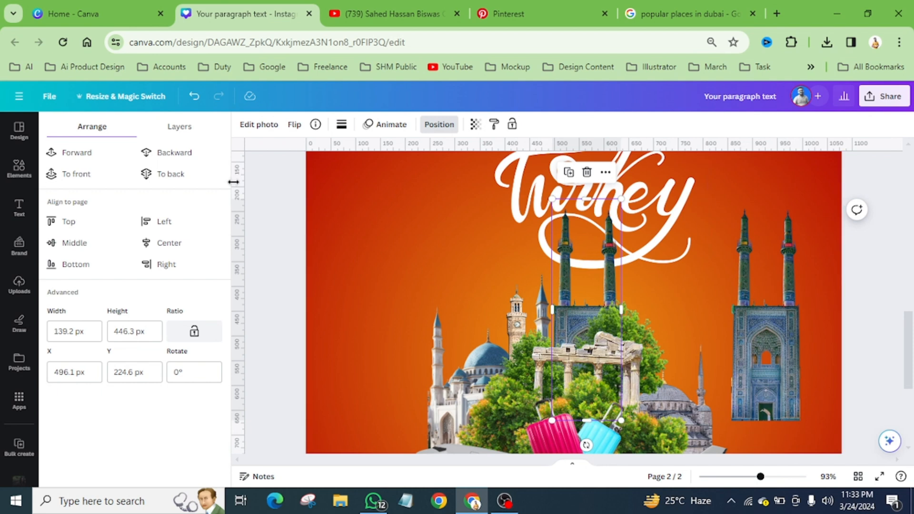
{"action": "left_click", "coordinate": [177, 173]}
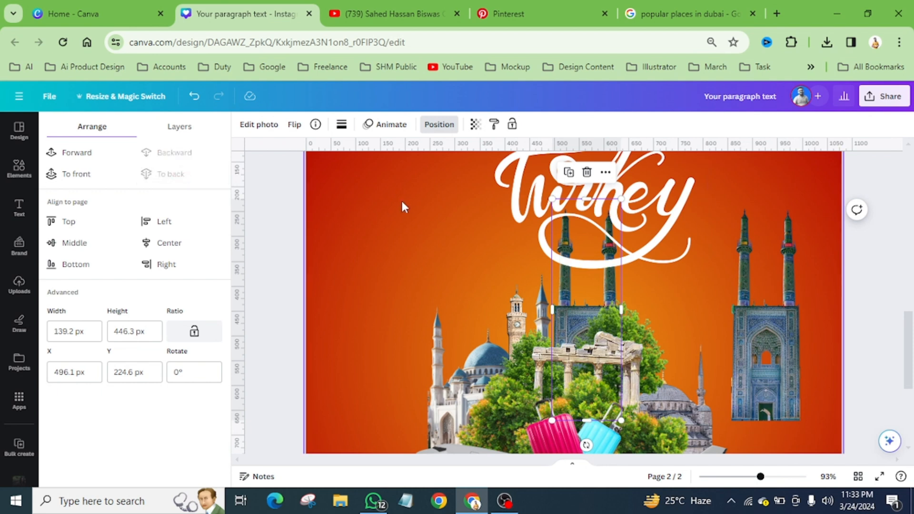
- Crop the building copy to its right minaret tip, about 54 × 116.9 px, and align it over the original right minaret
{"action": "left_click", "coordinate": [770, 378]}
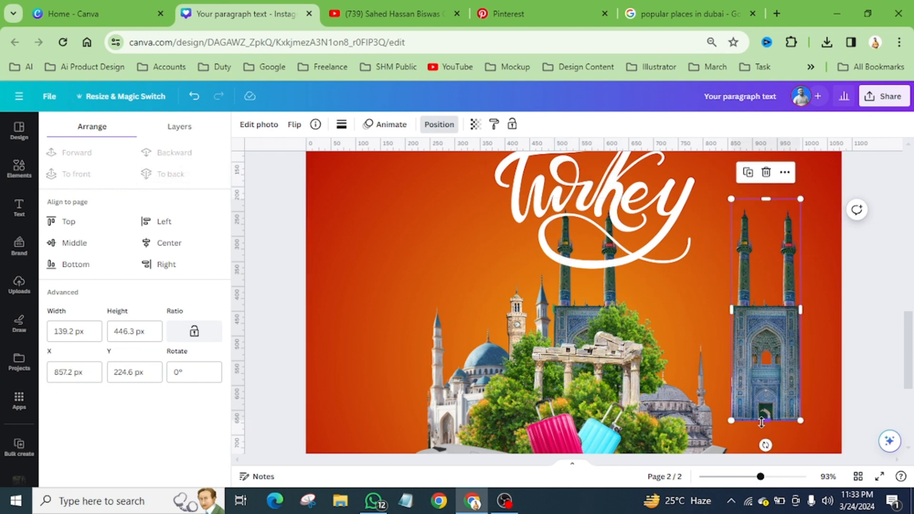
{"action": "left_click_drag", "start_coordinate": [766, 420], "coordinate": [801, 280]}
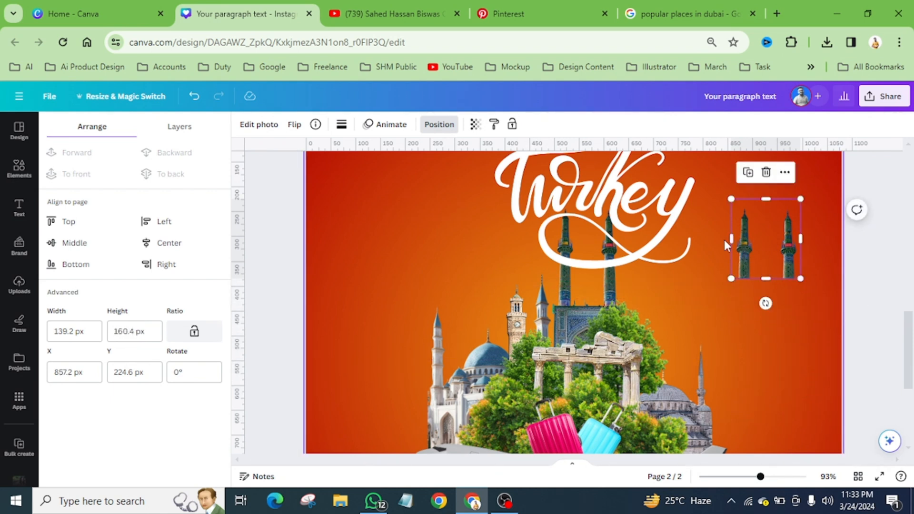
{"action": "left_click_drag", "start_coordinate": [731, 238], "coordinate": [769, 233]}
{"action": "left_click_drag", "start_coordinate": [786, 264], "coordinate": [613, 253]}
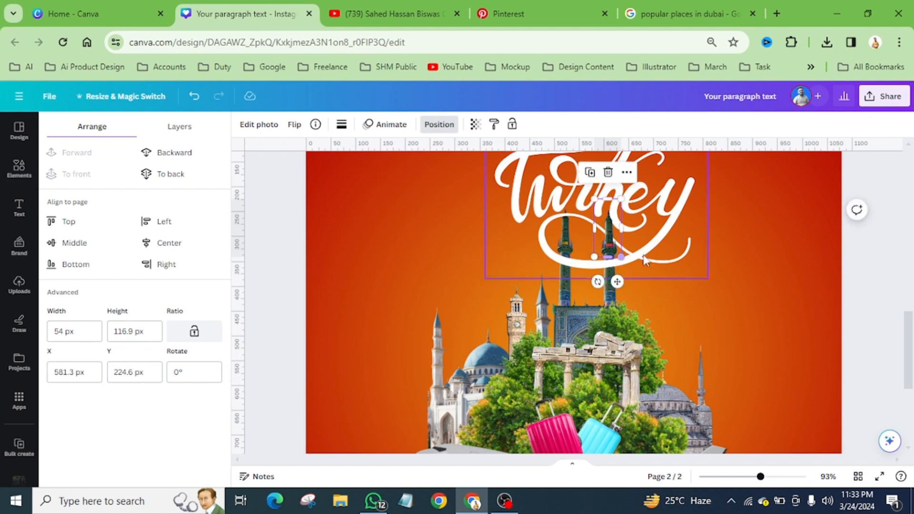
{"action": "left_click", "coordinate": [786, 264]}
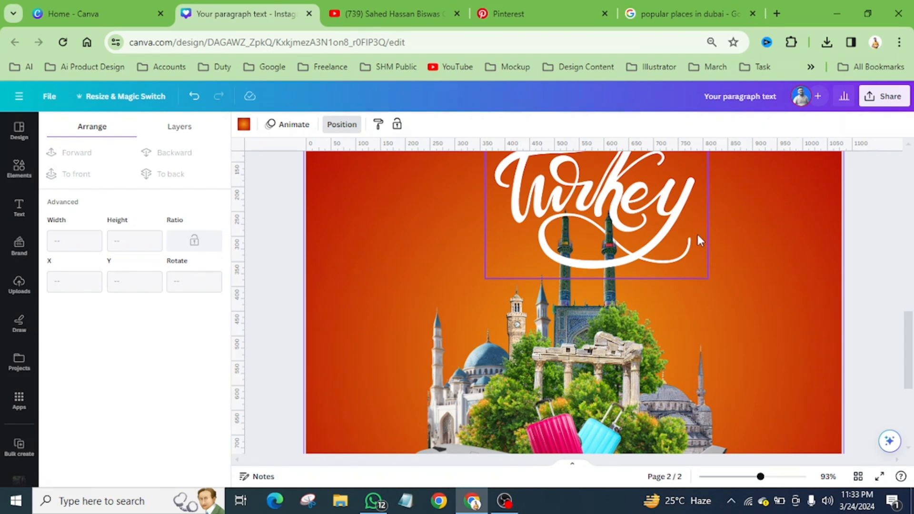
- Duplicate the minaret tip, re-crop the copy to the left minaret at about 59 × 111.2 px, and align it over the original left minaret
{"action": "left_click", "coordinate": [607, 229]}
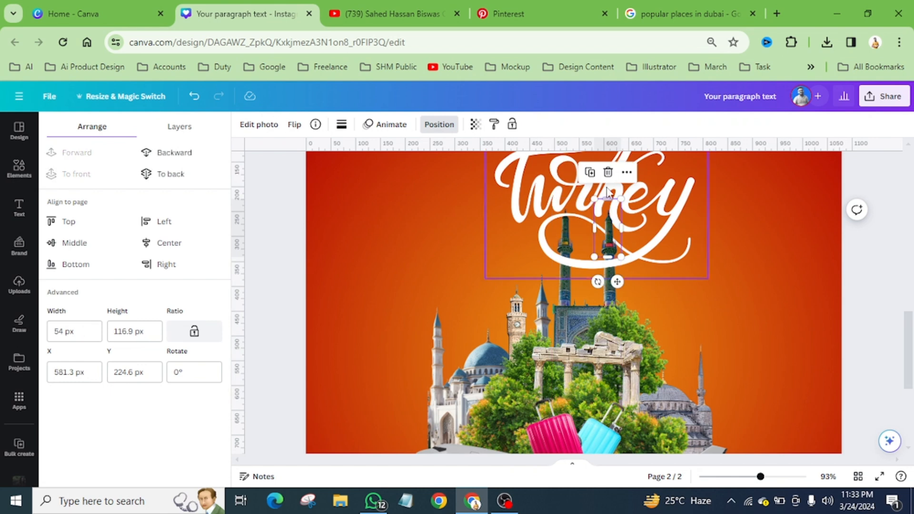
{"action": "left_click_drag", "start_coordinate": [623, 240], "coordinate": [714, 253]}
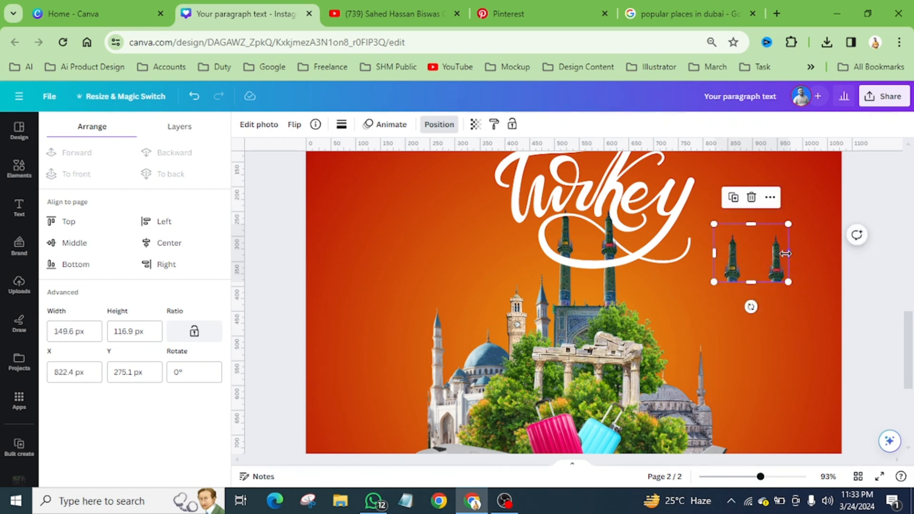
{"action": "left_click_drag", "start_coordinate": [785, 253], "coordinate": [540, 232]}
{"action": "scroll", "coordinate": [574, 218], "scroll_direction": "up", "scroll_amount": 5}
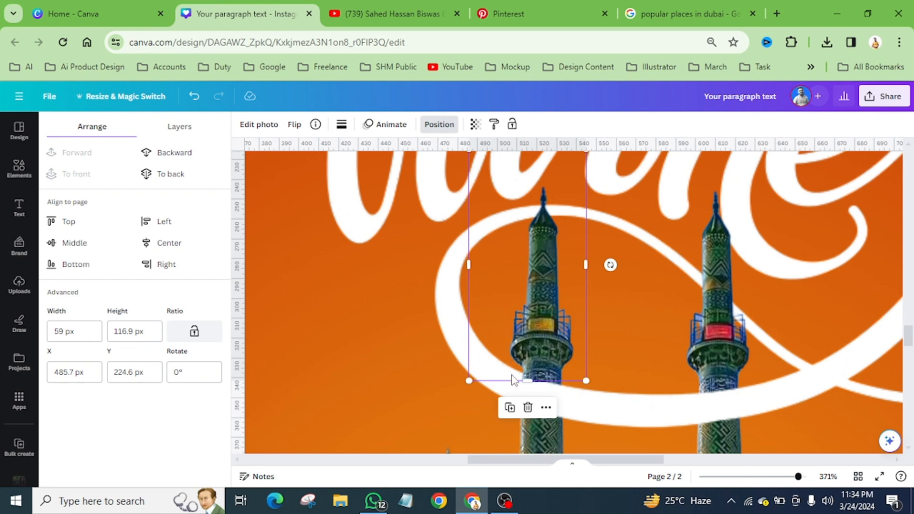
{"action": "left_click_drag", "start_coordinate": [527, 380], "coordinate": [528, 369]}
{"action": "scroll", "coordinate": [569, 302], "scroll_direction": "down", "scroll_amount": 8}
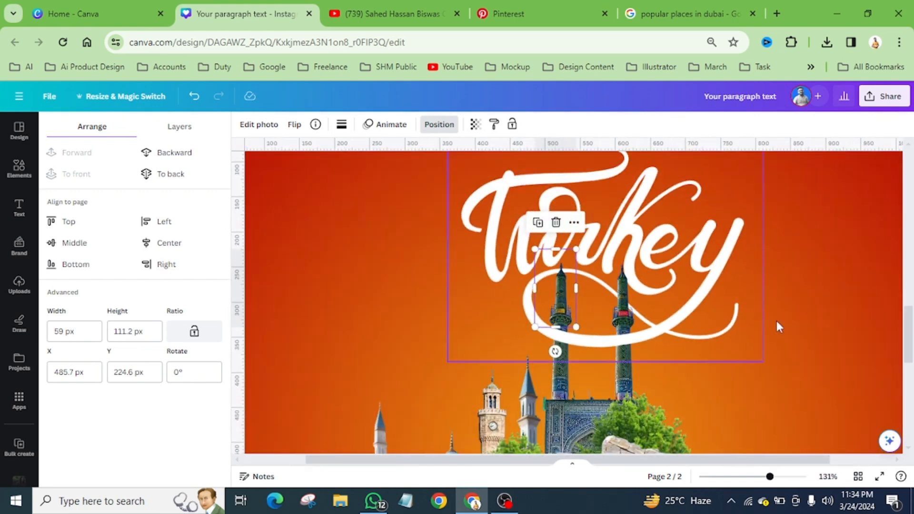
{"action": "left_click", "coordinate": [813, 320]}
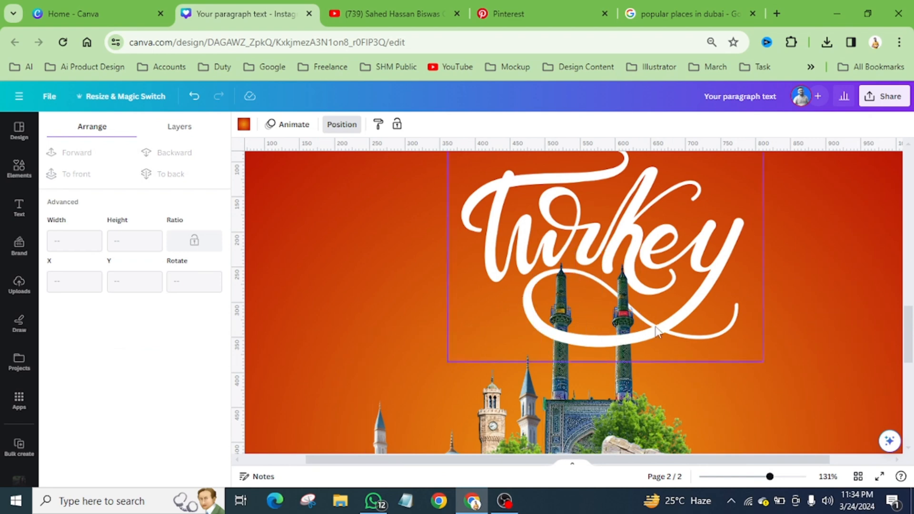
- Paste the green circle onto page 2 and move it over the airplane at about X 406, Y 642 px
{"action": "scroll", "coordinate": [713, 261], "scroll_direction": "down", "scroll_amount": 6}
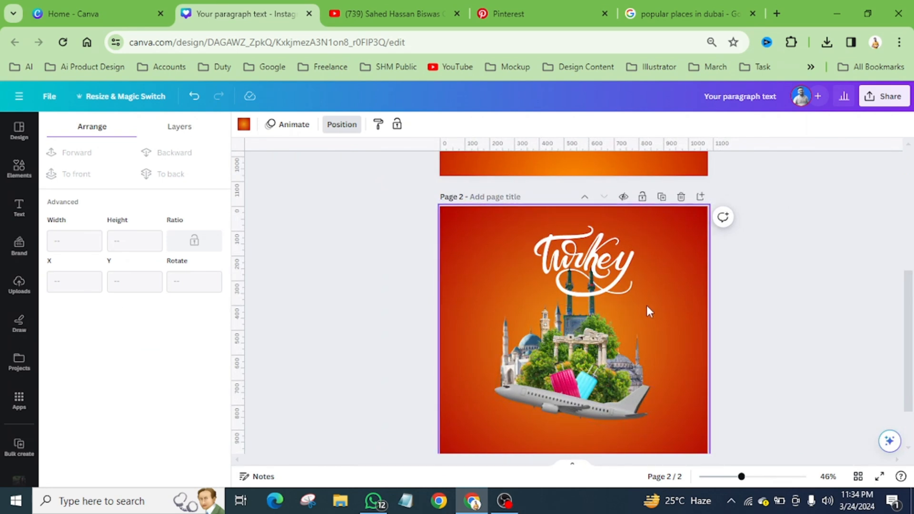
{"action": "scroll", "coordinate": [646, 311], "scroll_direction": "down", "scroll_amount": 2}
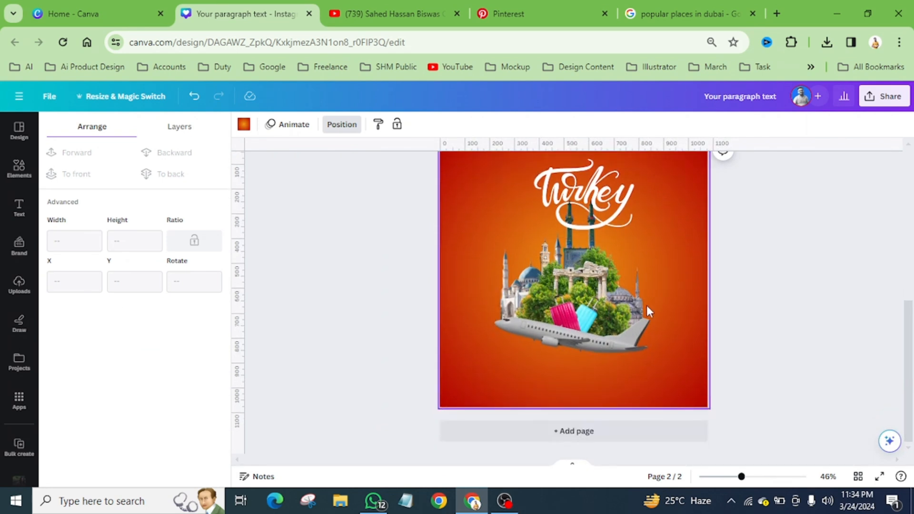
{"action": "scroll", "coordinate": [657, 295], "scroll_direction": "up", "scroll_amount": 5}
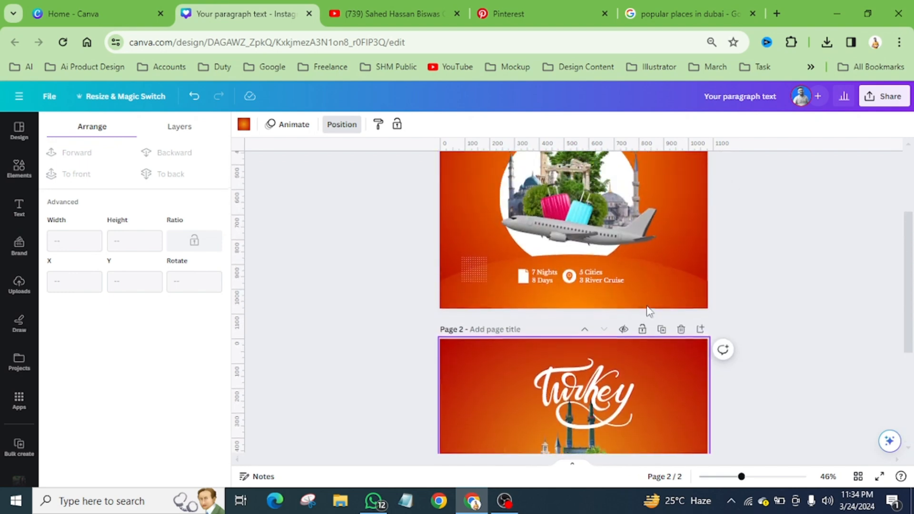
{"action": "left_click", "coordinate": [669, 285]}
{"action": "scroll", "coordinate": [657, 288], "scroll_direction": "down", "scroll_amount": 5}
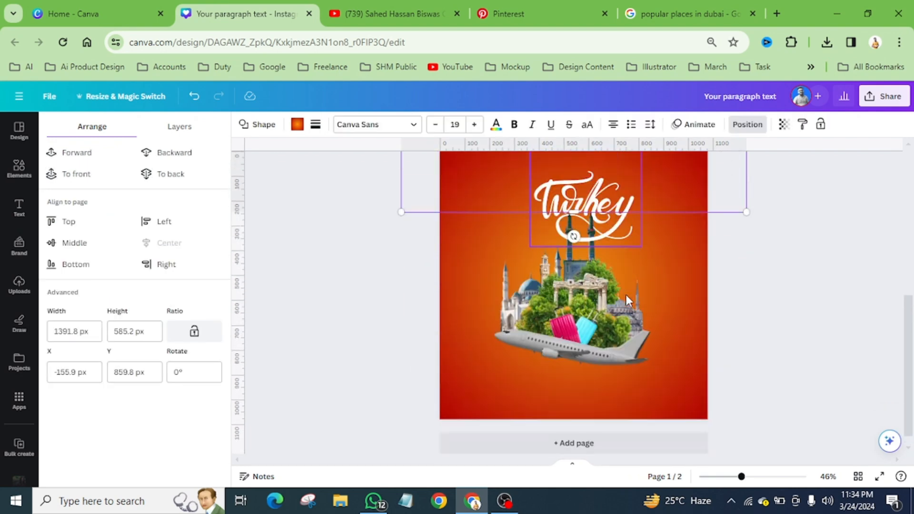
{"action": "left_click", "coordinate": [669, 367]}
{"action": "key", "text": "ctrl+v"}
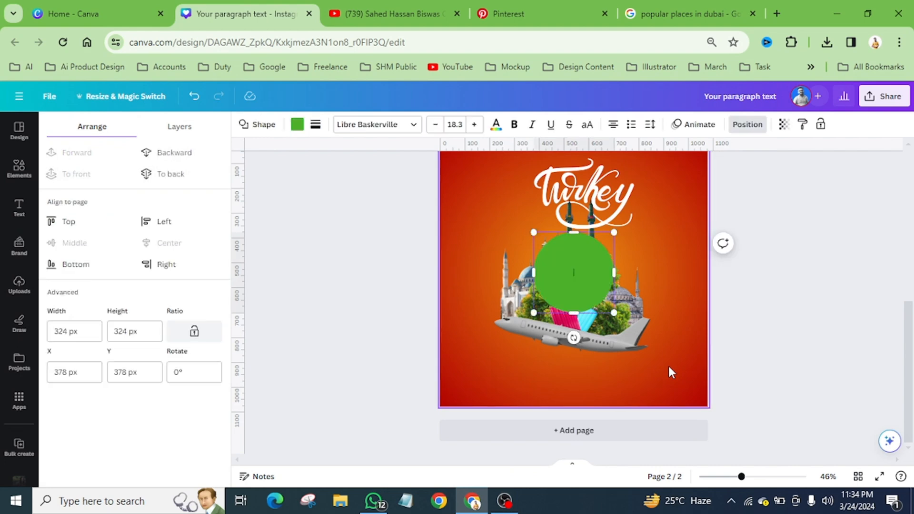
{"action": "left_click", "coordinate": [467, 243]}
{"action": "left_click_drag", "start_coordinate": [610, 278], "coordinate": [617, 343]}
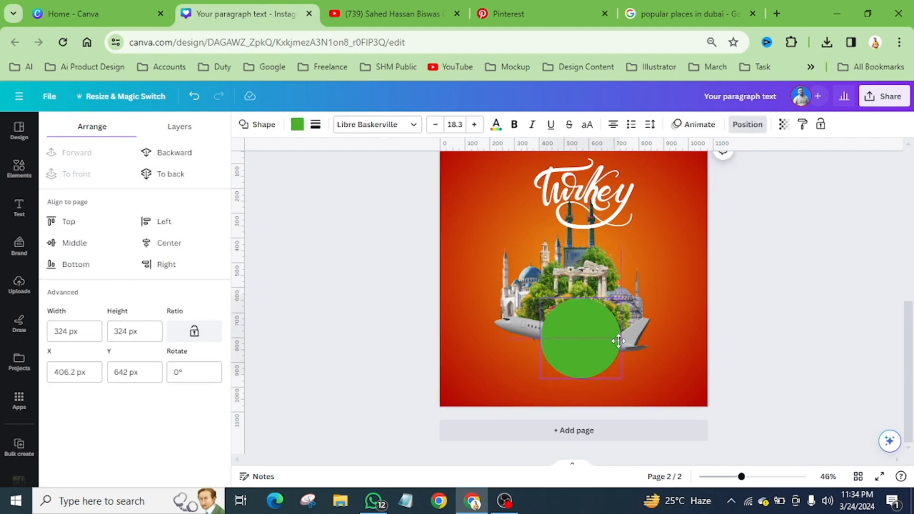
{"action": "left_click", "coordinate": [12, 150]}
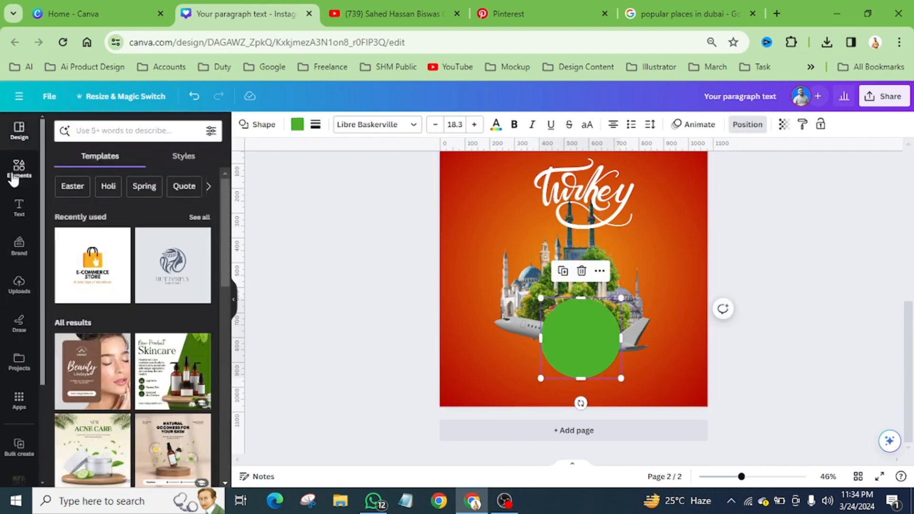
{"action": "left_click", "coordinate": [14, 177]}
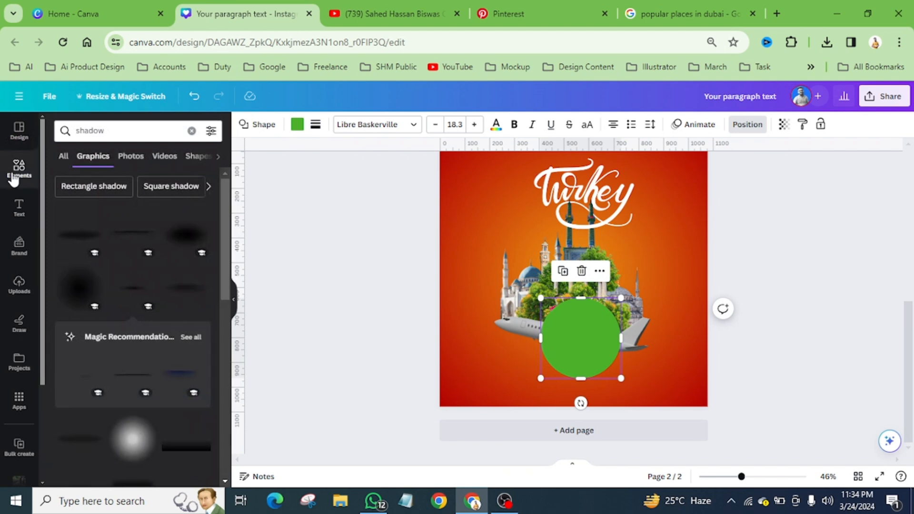
{"action": "left_click", "coordinate": [191, 131]}
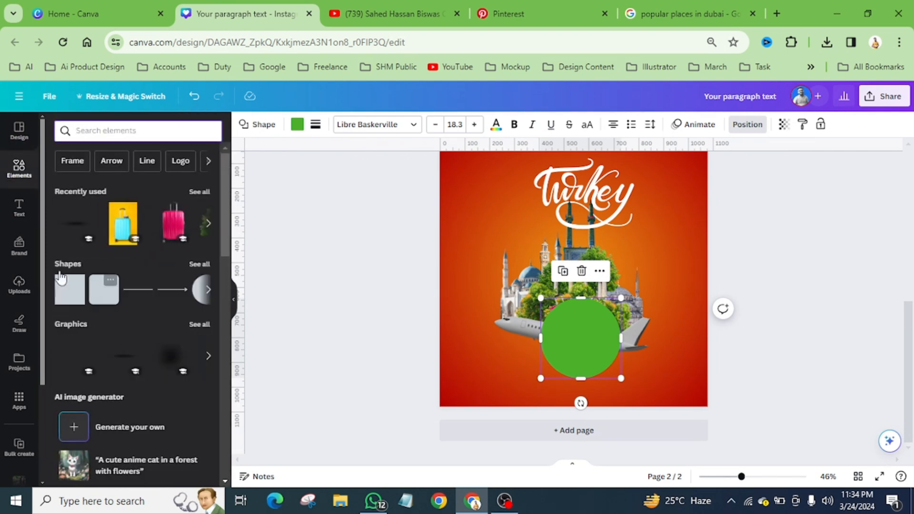
{"action": "left_click", "coordinate": [199, 264]}
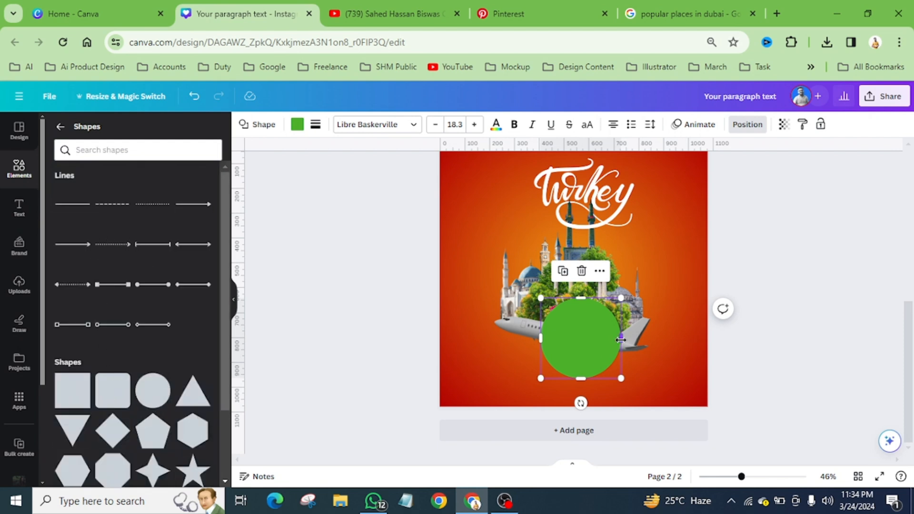
- Stretch the green circle into a wide ellipse of about 1169.6 × 534.1 px, running off the page's lower edge at about X -69.6, Y 810 px
{"action": "left_click_drag", "start_coordinate": [583, 296], "coordinate": [582, 336]}
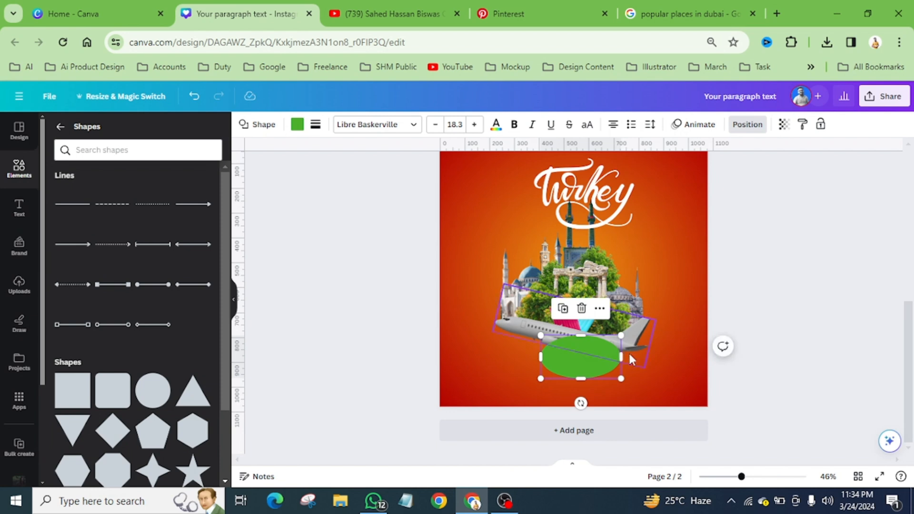
{"action": "left_click_drag", "start_coordinate": [623, 356], "coordinate": [728, 360]}
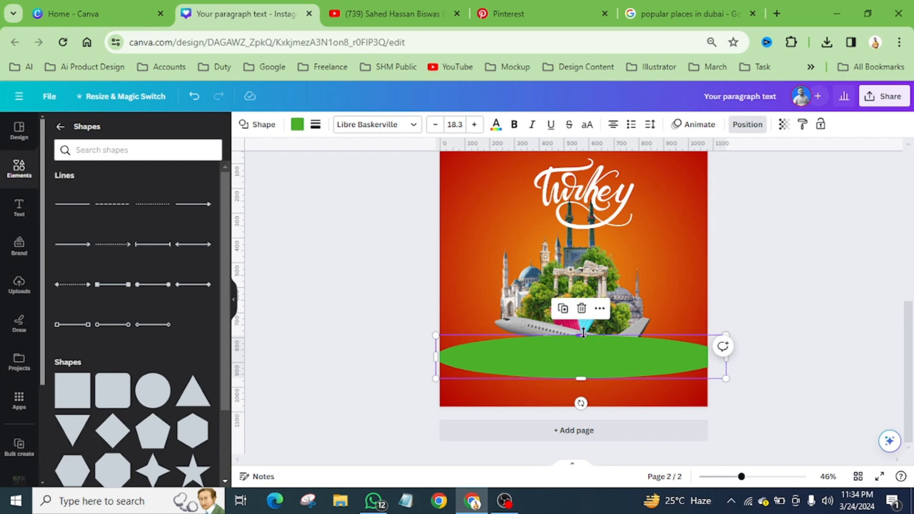
{"action": "left_click_drag", "start_coordinate": [583, 334], "coordinate": [619, 372]}
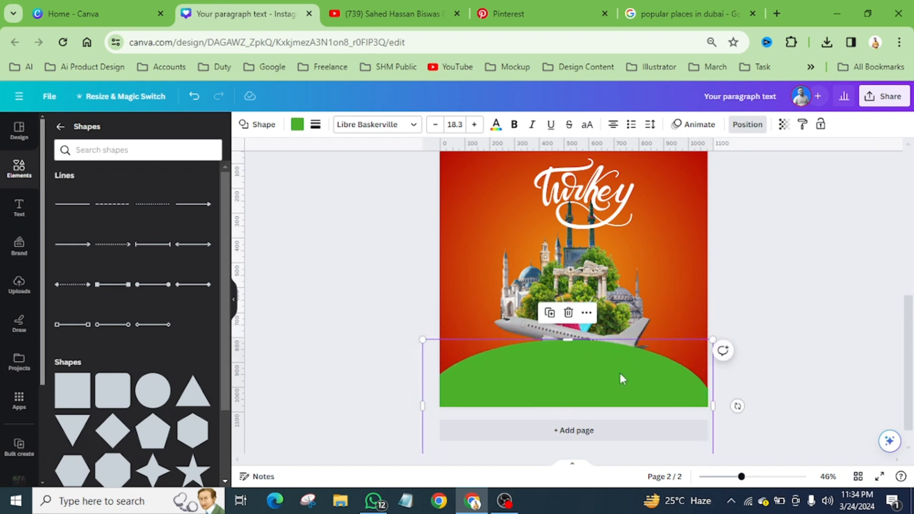
- Fill the green ellipse with the red-orange gradient from the document colors and send it to the back behind the airplane
{"action": "left_click", "coordinate": [301, 126]}
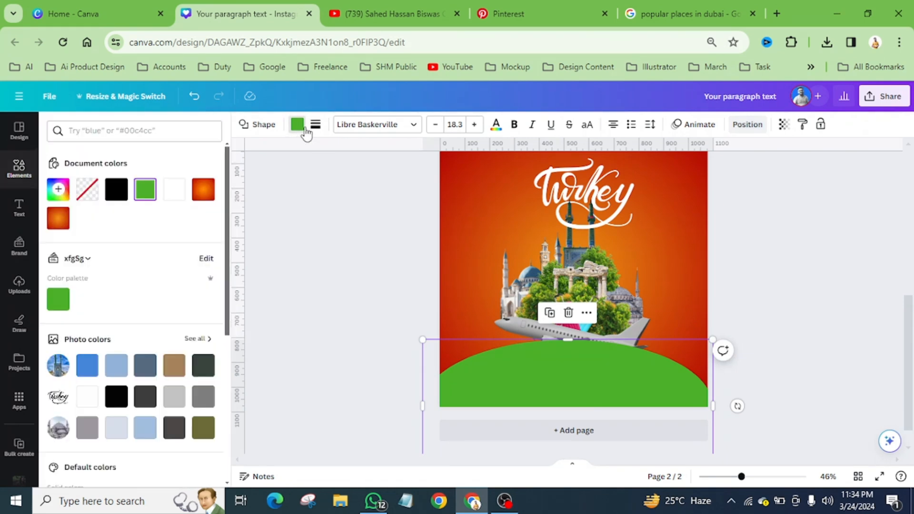
{"action": "left_click", "coordinate": [204, 190]}
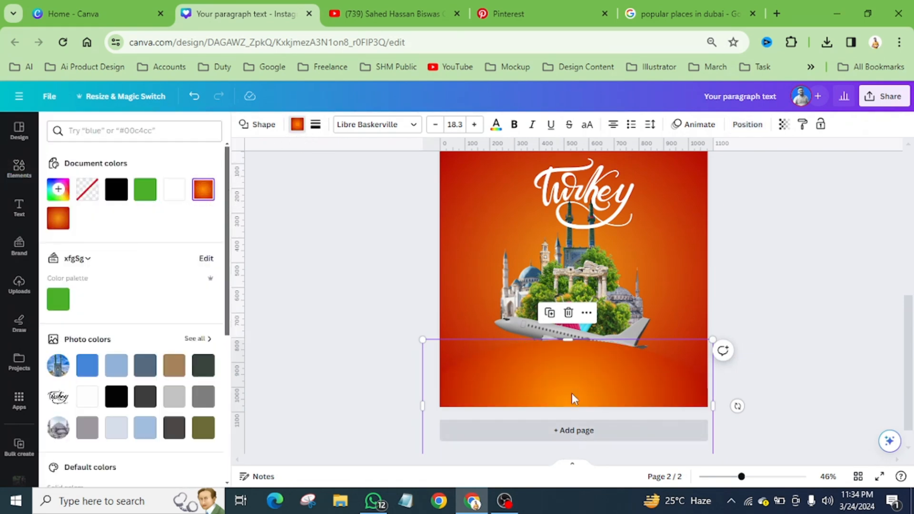
{"action": "left_click", "coordinate": [747, 124]}
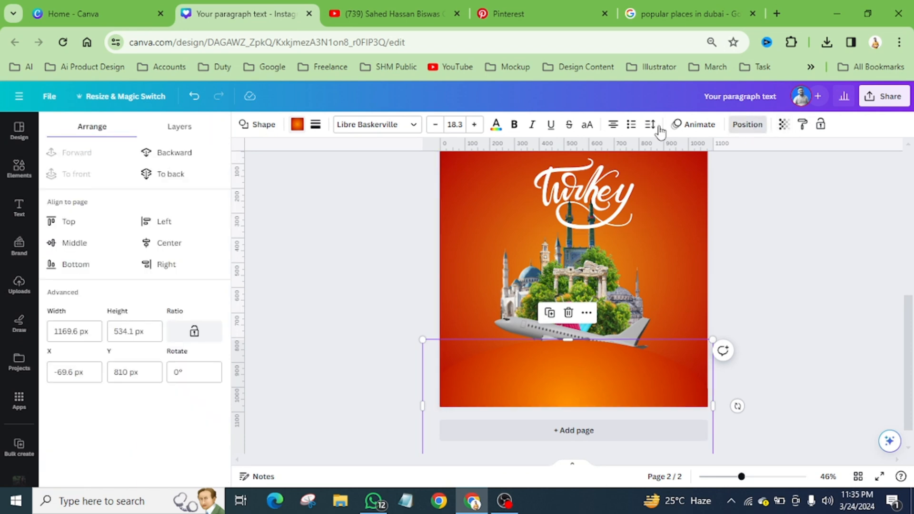
{"action": "left_click", "coordinate": [184, 173]}
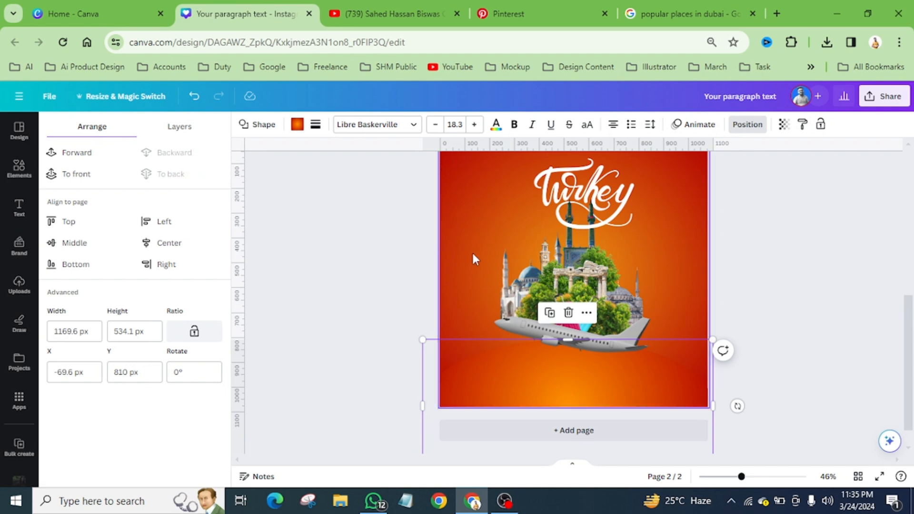
{"action": "left_click", "coordinate": [473, 238]}
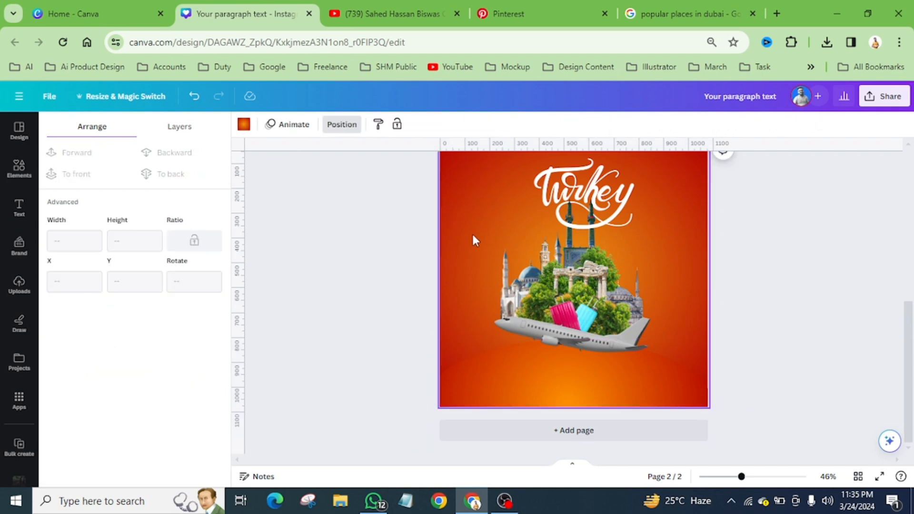
- Paste another green circle onto page 2 and fill it with white
{"action": "key", "text": "ctrl+z"}
{"action": "left_click", "coordinate": [475, 232]}
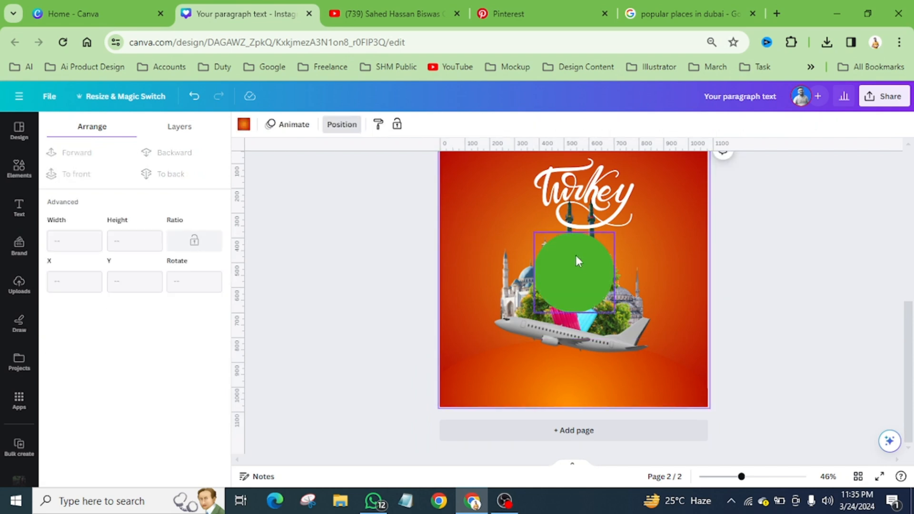
{"action": "left_click", "coordinate": [577, 260]}
{"action": "left_click", "coordinate": [297, 125]}
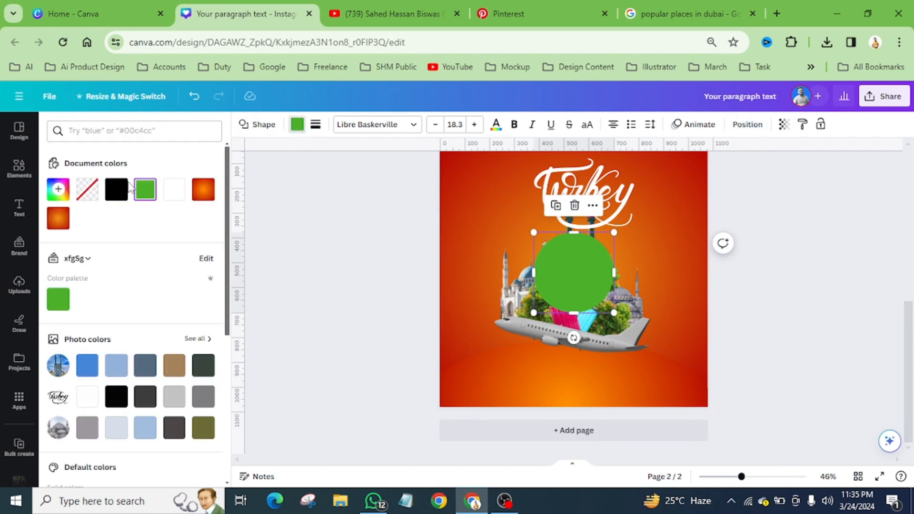
{"action": "left_click", "coordinate": [174, 189]}
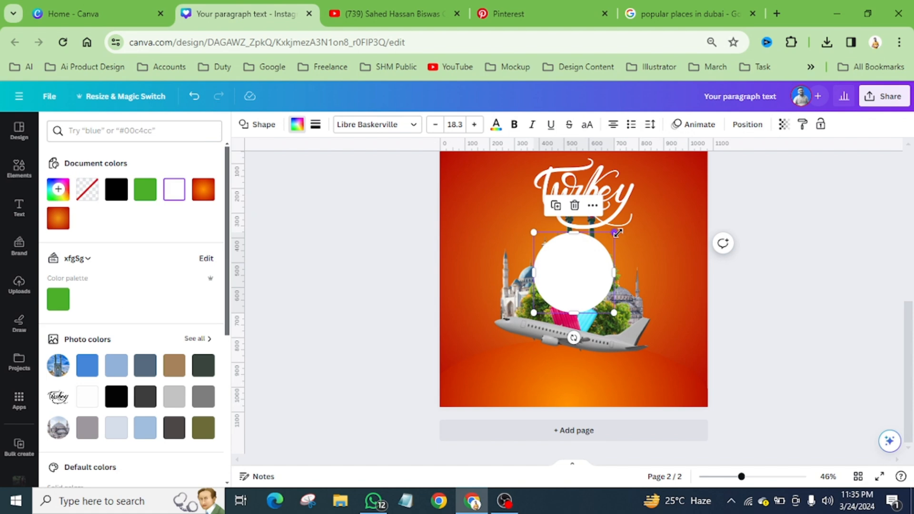
- Enlarge the white circle to about 552.2 px, position it over the landmarks, and send it to the back
{"action": "left_click_drag", "start_coordinate": [617, 232], "coordinate": [660, 198]}
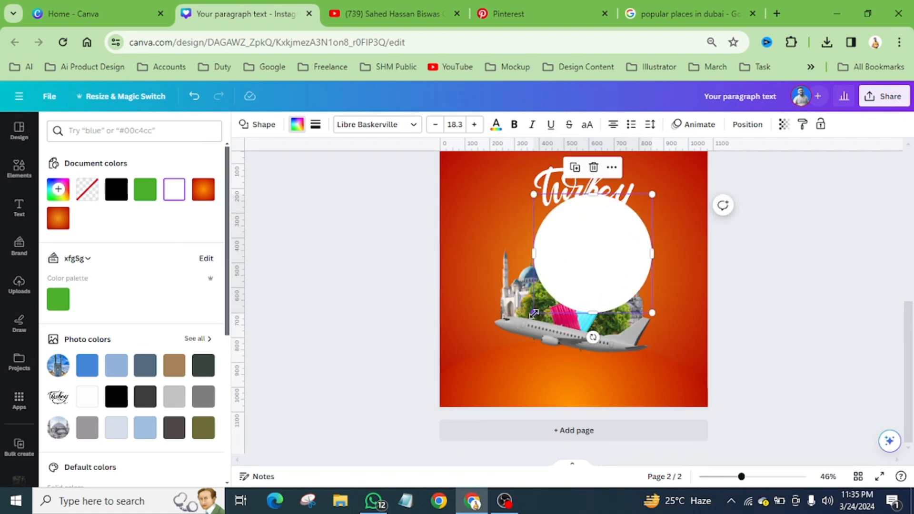
{"action": "left_click_drag", "start_coordinate": [533, 316], "coordinate": [520, 339]}
{"action": "left_click_drag", "start_coordinate": [581, 278], "coordinate": [571, 304]}
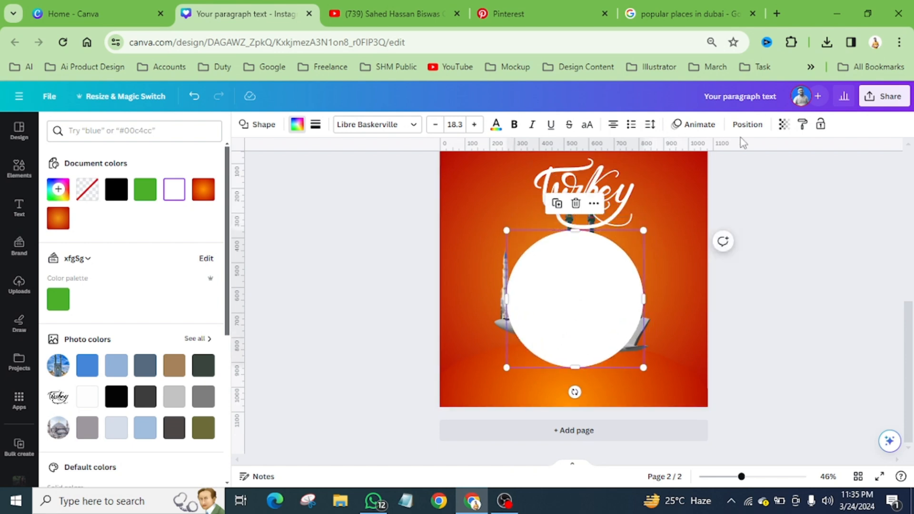
{"action": "left_click", "coordinate": [745, 125]}
{"action": "left_click", "coordinate": [170, 173]}
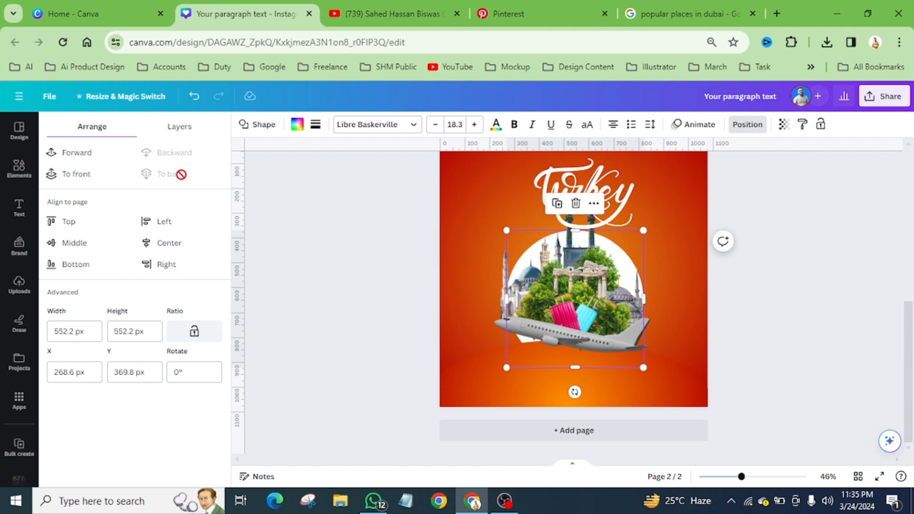
- Nudge the white circle behind the landmarks slightly down, to about X 268.6, Y 371.6 px
{"action": "scroll", "coordinate": [610, 304], "scroll_direction": "up", "scroll_amount": 5}
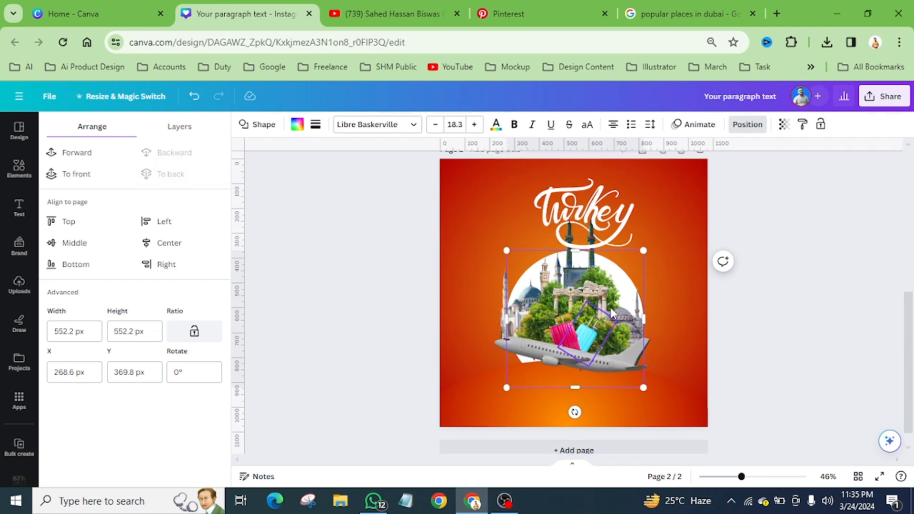
{"action": "scroll", "coordinate": [601, 332], "scroll_direction": "down", "scroll_amount": 5}
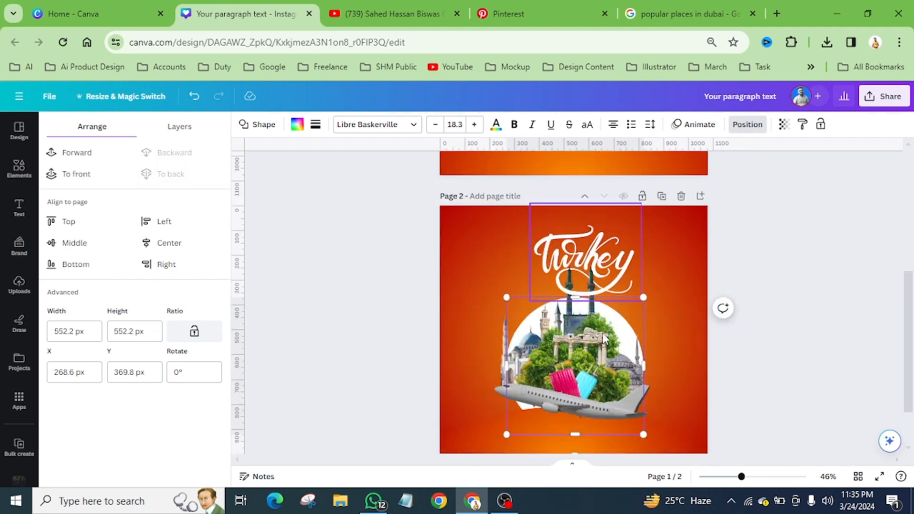
{"action": "mouse_move", "coordinate": [636, 305]}
{"action": "left_mouse_down"}
{"action": "mouse_move", "coordinate": [638, 261]}
{"action": "mouse_move", "coordinate": [666, 298]}
{"action": "mouse_move", "coordinate": [612, 310]}
{"action": "mouse_move", "coordinate": [638, 308]}
{"action": "mouse_move", "coordinate": [634, 295]}
{"action": "mouse_move", "coordinate": [637, 306]}
{"action": "left_mouse_up"}
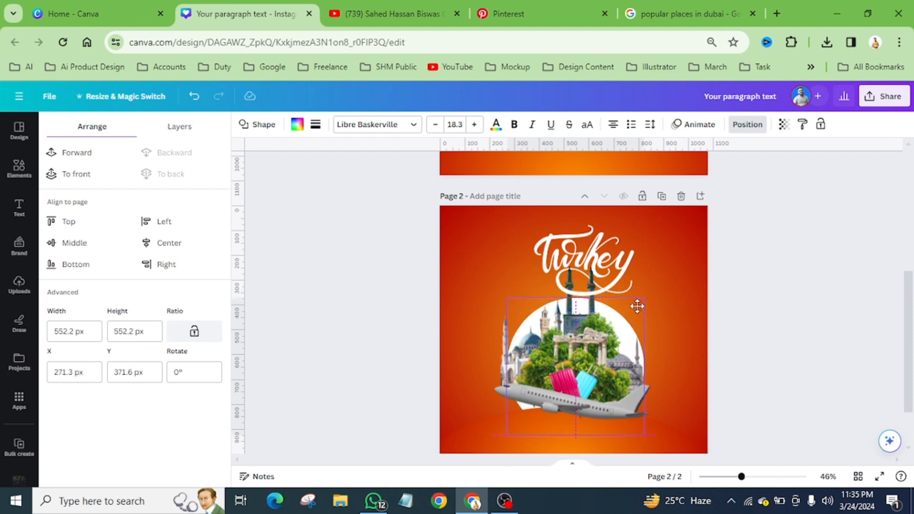
{"action": "left_click_drag", "start_coordinate": [636, 306], "coordinate": [636, 306]}
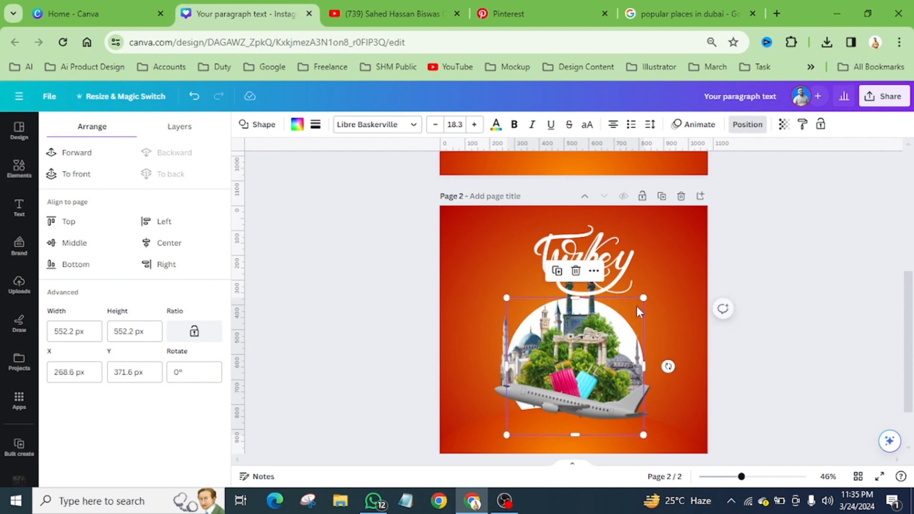
{"action": "left_click", "coordinate": [663, 310]}
{"action": "scroll", "coordinate": [665, 316], "scroll_direction": "up", "scroll_amount": 3}
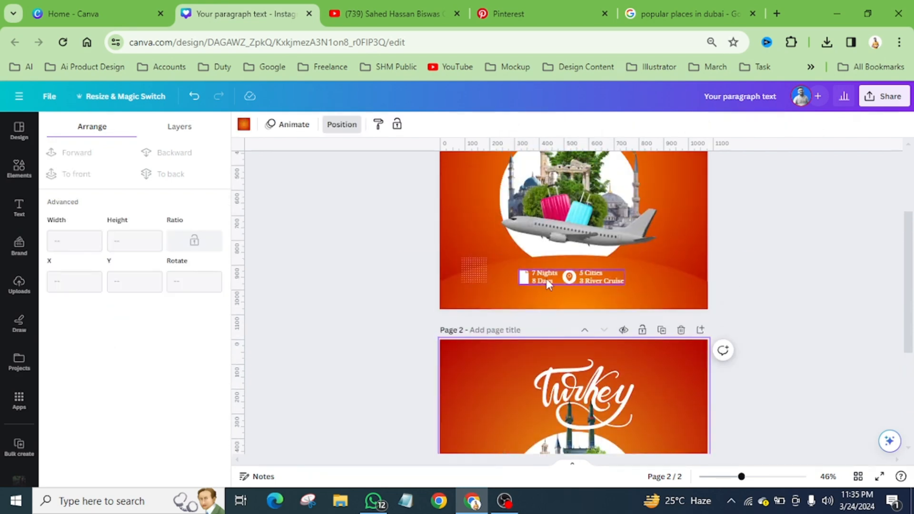
{"action": "scroll", "coordinate": [572, 282], "scroll_direction": "up", "scroll_amount": 5}
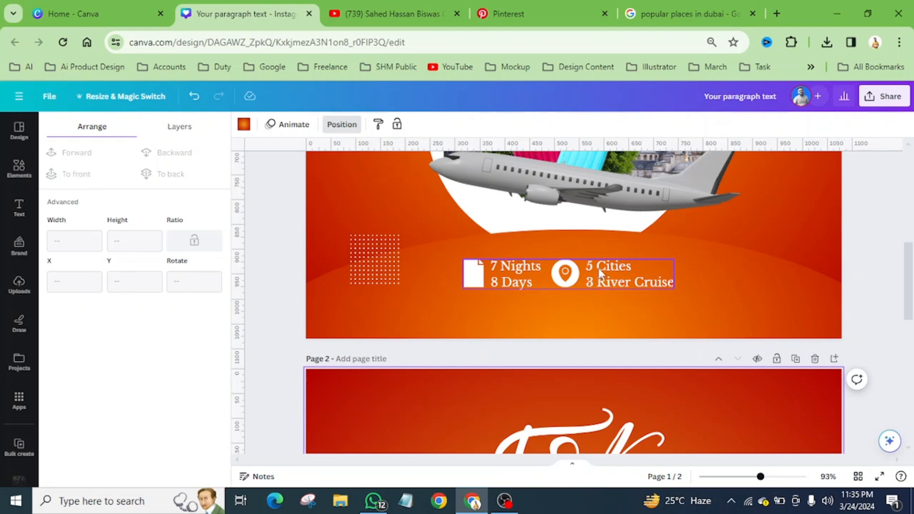
{"action": "scroll", "coordinate": [600, 282], "scroll_direction": "down", "scroll_amount": 5}
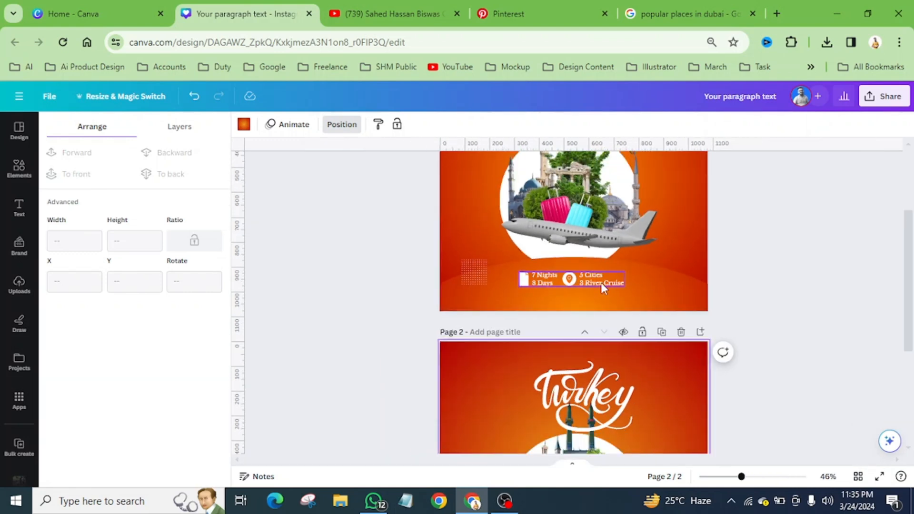
{"action": "scroll", "coordinate": [601, 282], "scroll_direction": "down", "scroll_amount": 5}
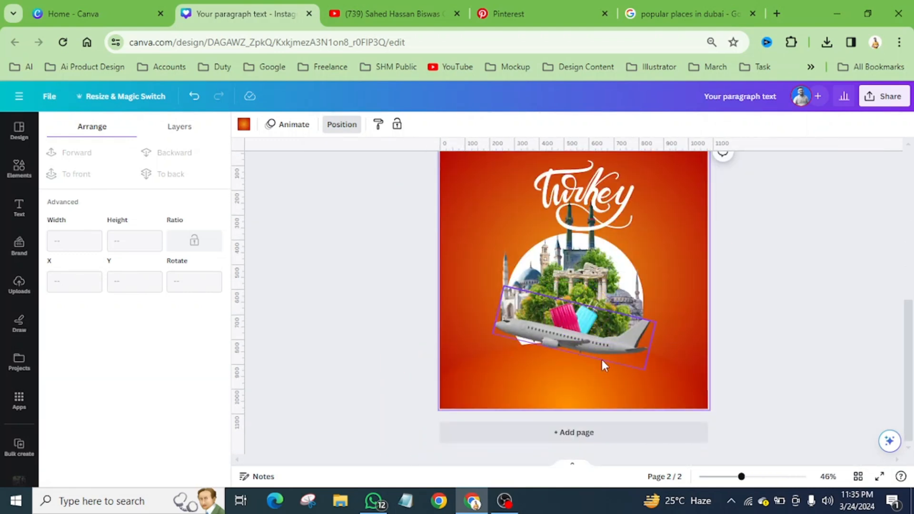
{"action": "scroll", "coordinate": [602, 358], "scroll_direction": "up", "scroll_amount": 3}
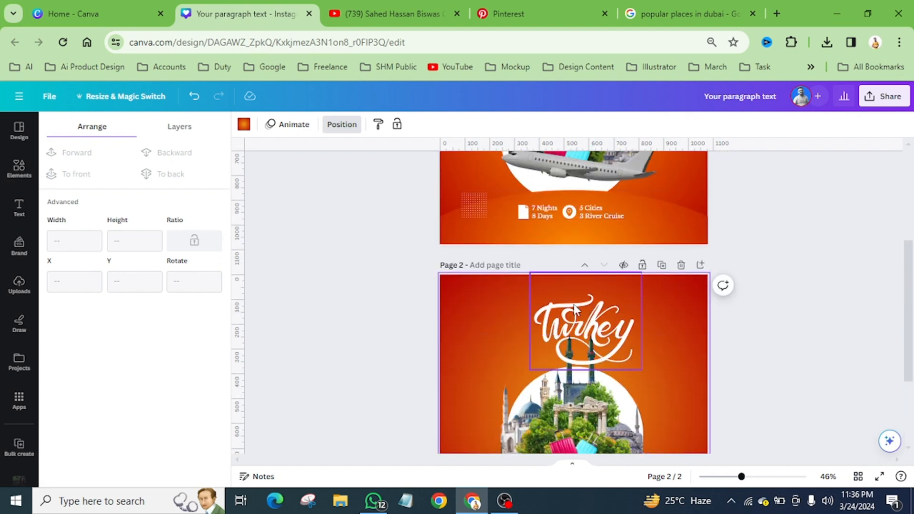
{"action": "scroll", "coordinate": [573, 333], "scroll_direction": "down", "scroll_amount": 3}
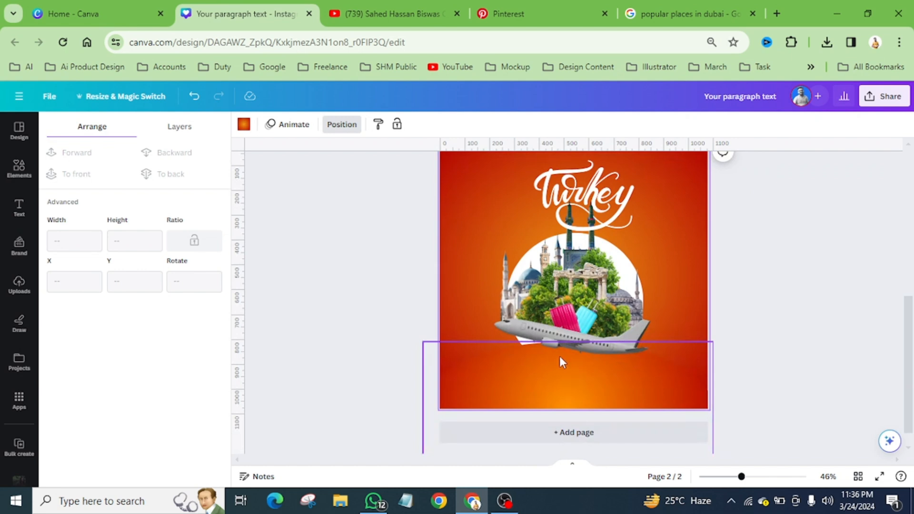
{"action": "left_click", "coordinate": [19, 208]}
{"action": "left_click_drag", "start_coordinate": [145, 297], "coordinate": [591, 367]}
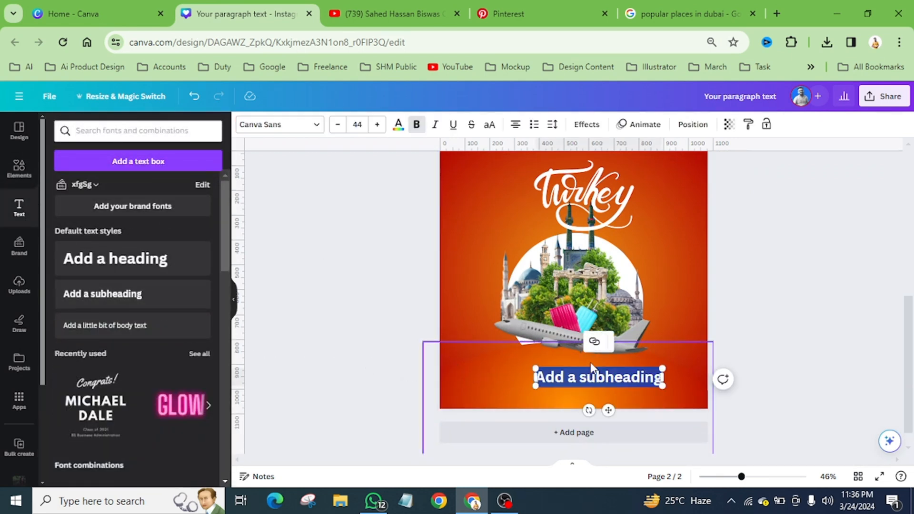
{"action": "type", "text": "Visit"}
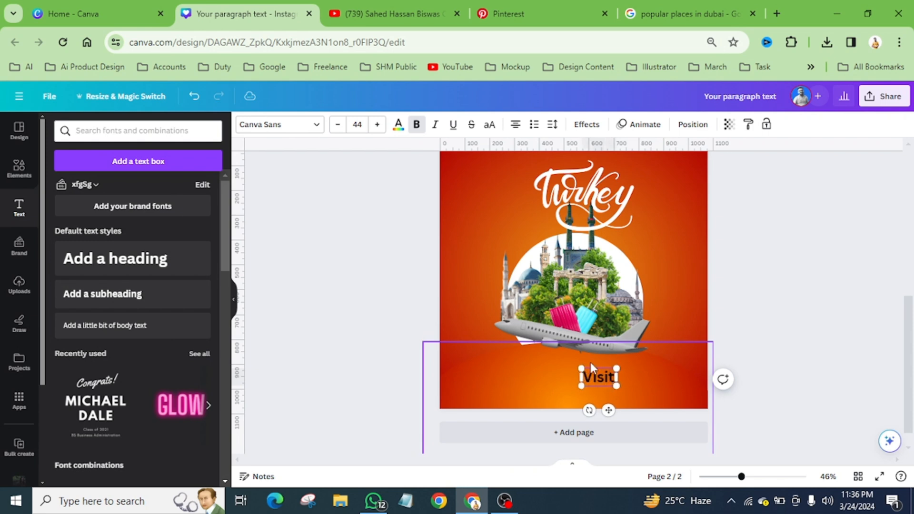
{"action": "type", "text": " More"}
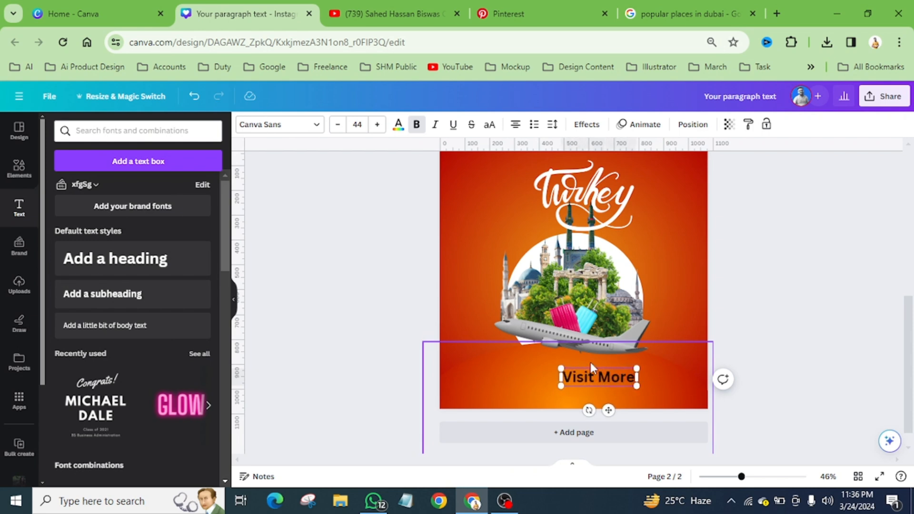
{"action": "type", "text": " www"}
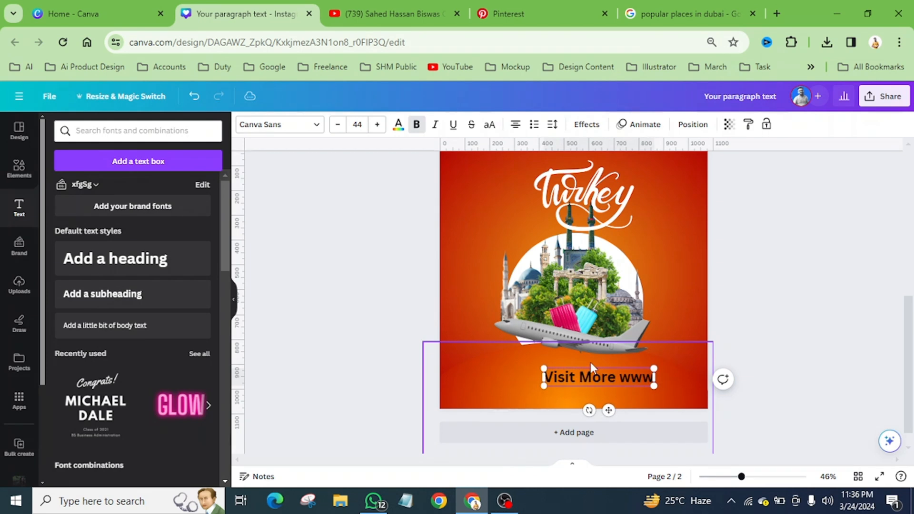
{"action": "type", "text": ".travel"}
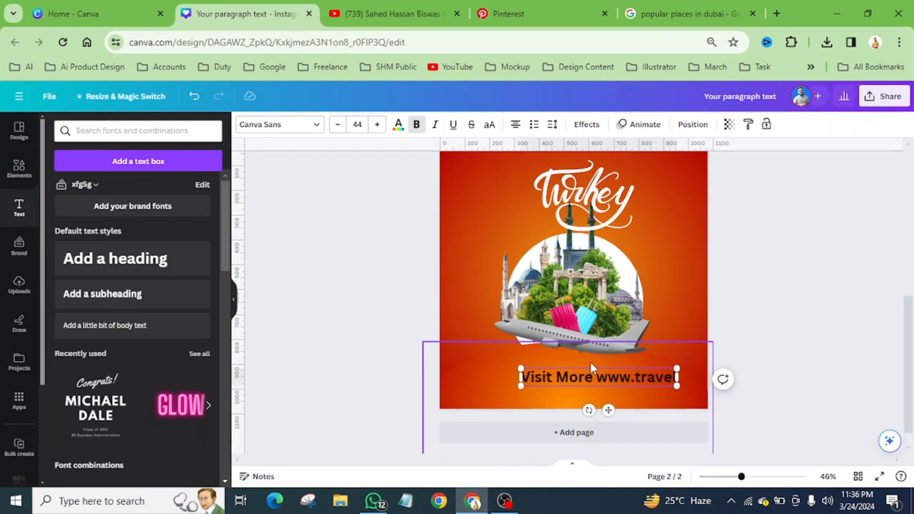
{"action": "type", "text": ".com"}
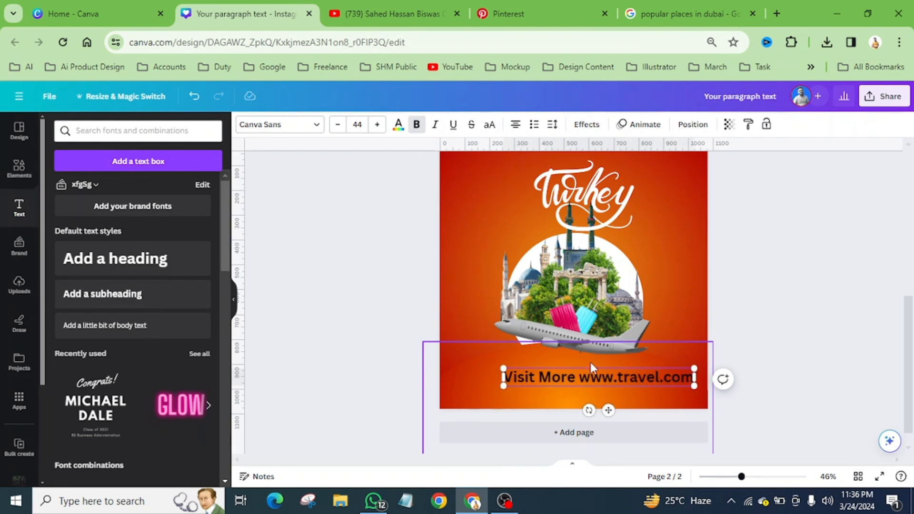
{"action": "left_click", "coordinate": [764, 339]}
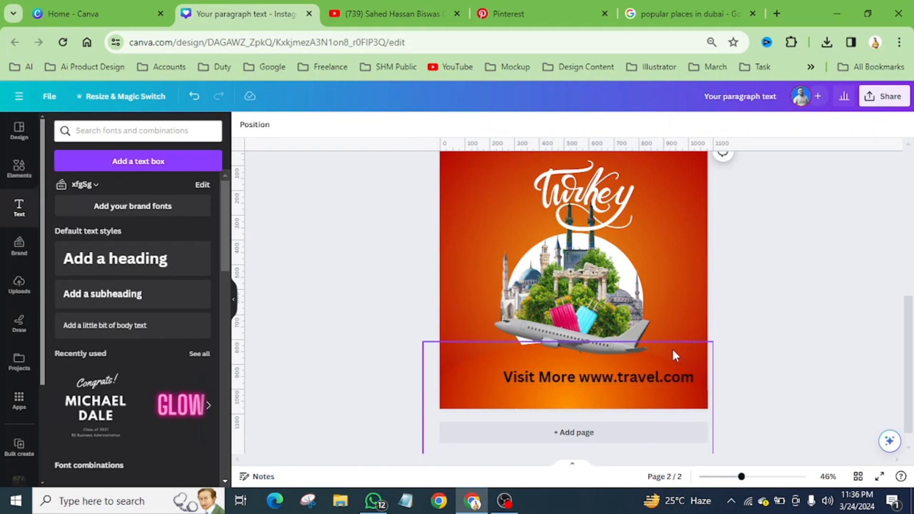
- Set the website line in Libre Baskerville, shrink it to about size 19.5, and move it beneath the airplane
{"action": "left_click", "coordinate": [641, 378]}
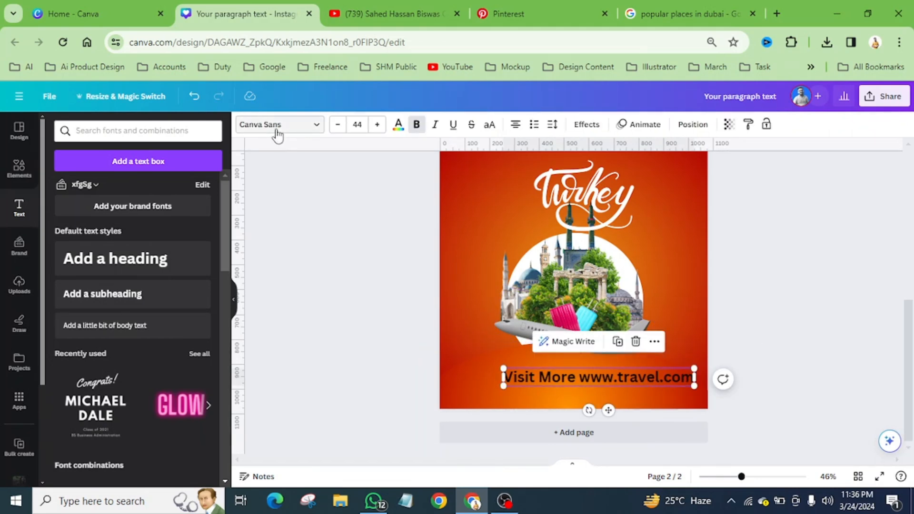
{"action": "left_click", "coordinate": [93, 281]}
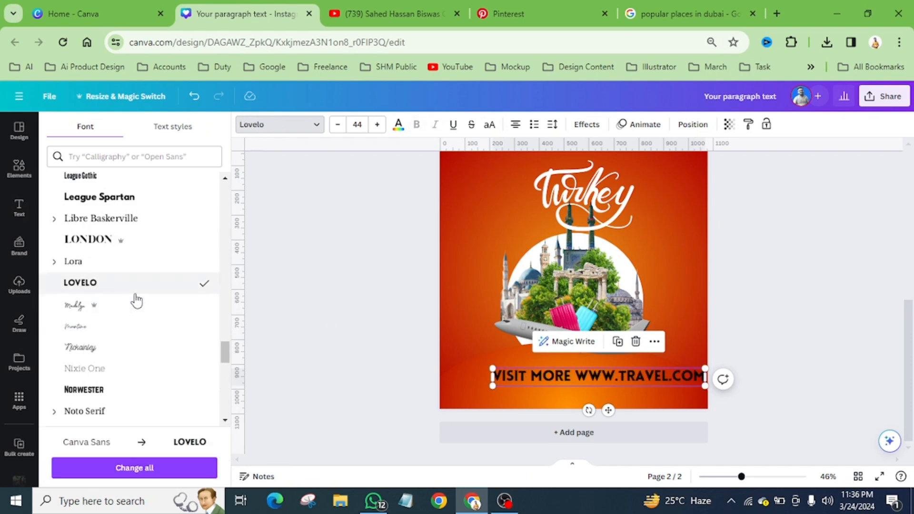
{"action": "left_click", "coordinate": [126, 220]}
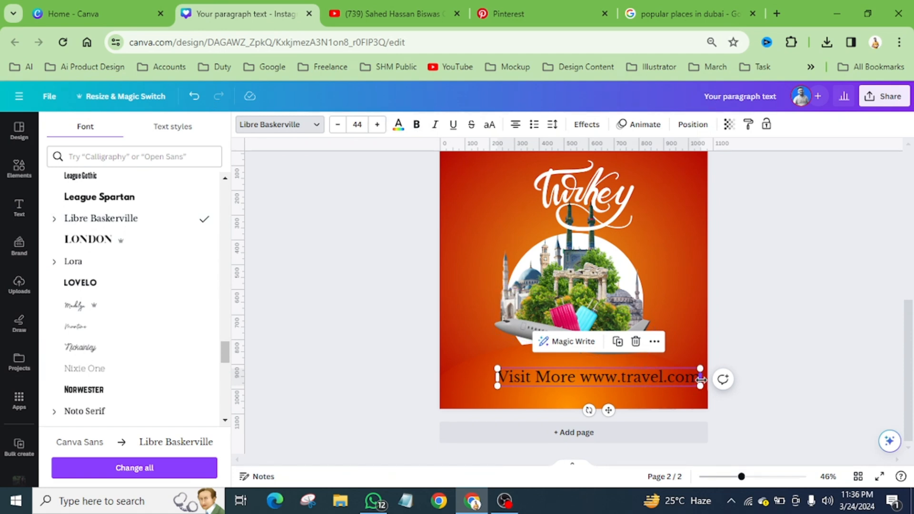
{"action": "left_click_drag", "start_coordinate": [699, 386], "coordinate": [590, 374]}
{"action": "left_click_drag", "start_coordinate": [545, 403], "coordinate": [583, 406]}
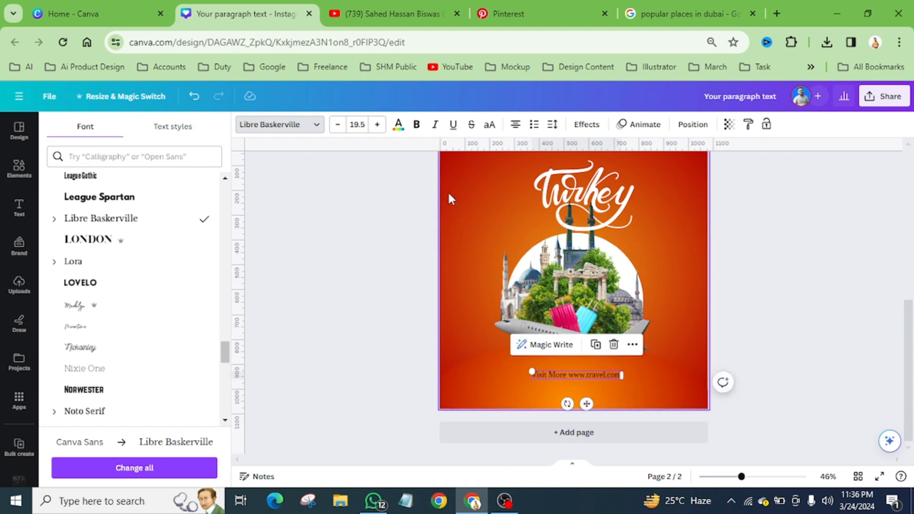
- Color the website line white and align it centrally under the airplane
{"action": "left_click", "coordinate": [398, 127]}
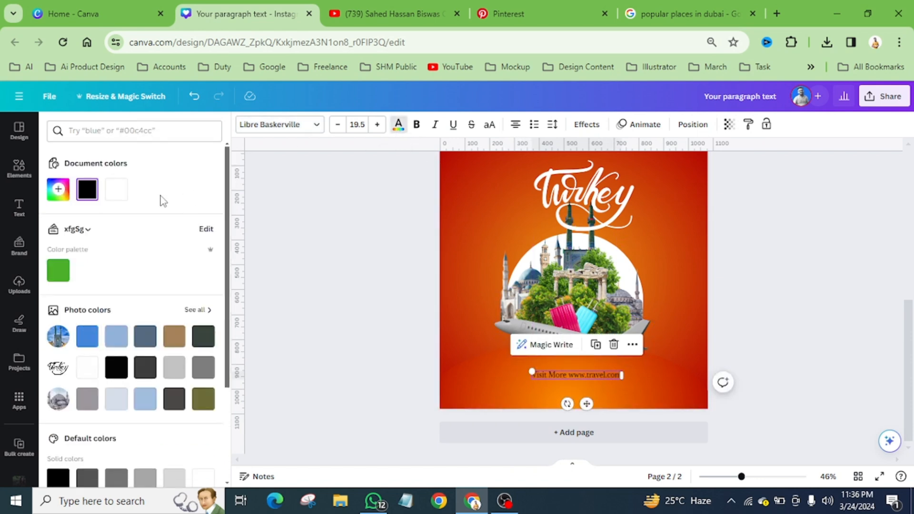
{"action": "left_click", "coordinate": [116, 188]}
{"action": "scroll", "coordinate": [606, 385], "scroll_direction": "up", "scroll_amount": 5, "text": "ctrl"}
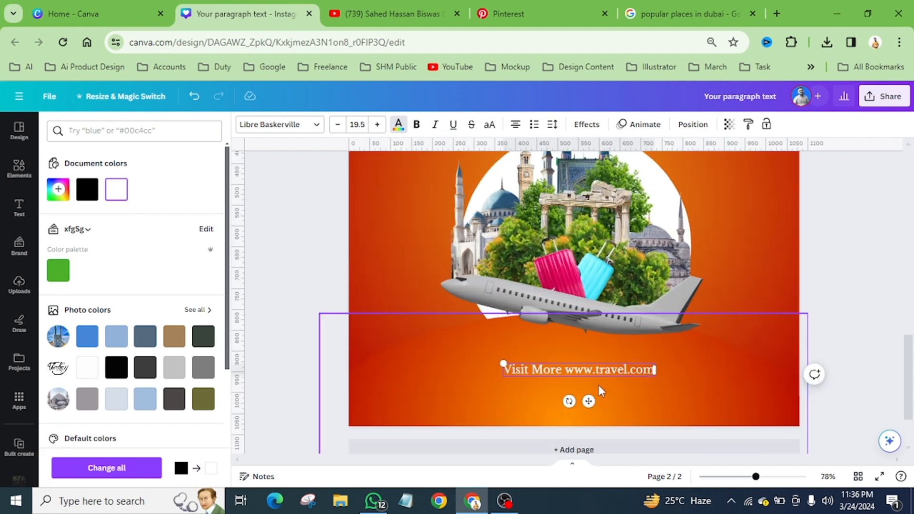
{"action": "left_click_drag", "start_coordinate": [581, 371], "coordinate": [590, 368]}
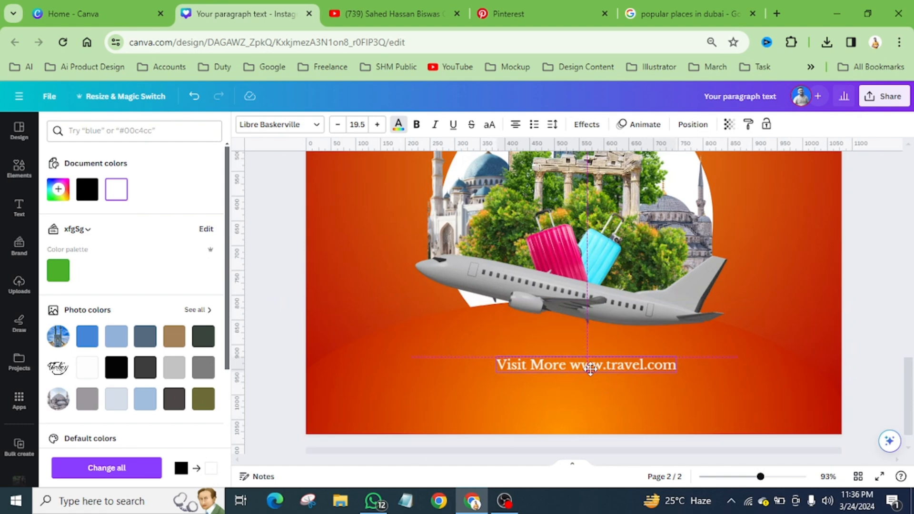
{"action": "left_click_drag", "start_coordinate": [591, 370], "coordinate": [590, 369]}
{"action": "scroll", "coordinate": [549, 367], "scroll_direction": "down", "scroll_amount": 5, "text": "ctrl"}
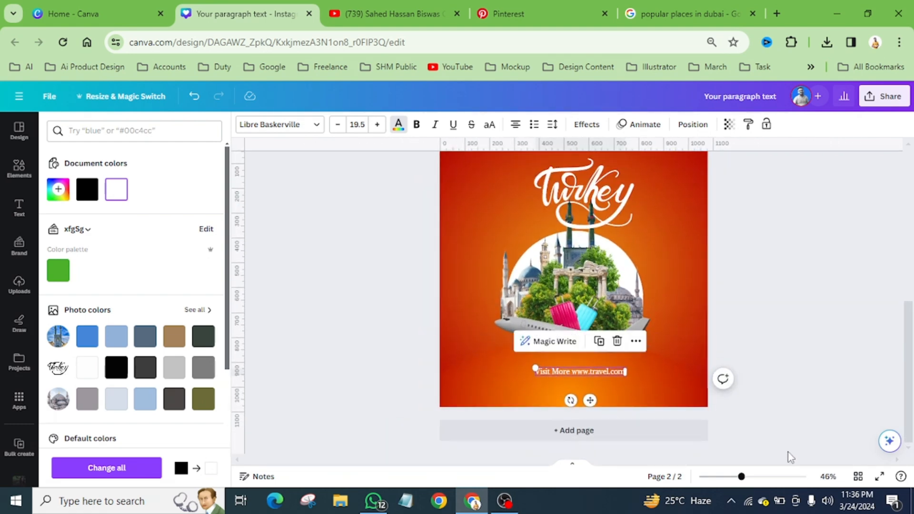
- Preview page 2 in full screen and compare it with the finished poster on page 1
{"action": "left_click", "coordinate": [879, 477]}
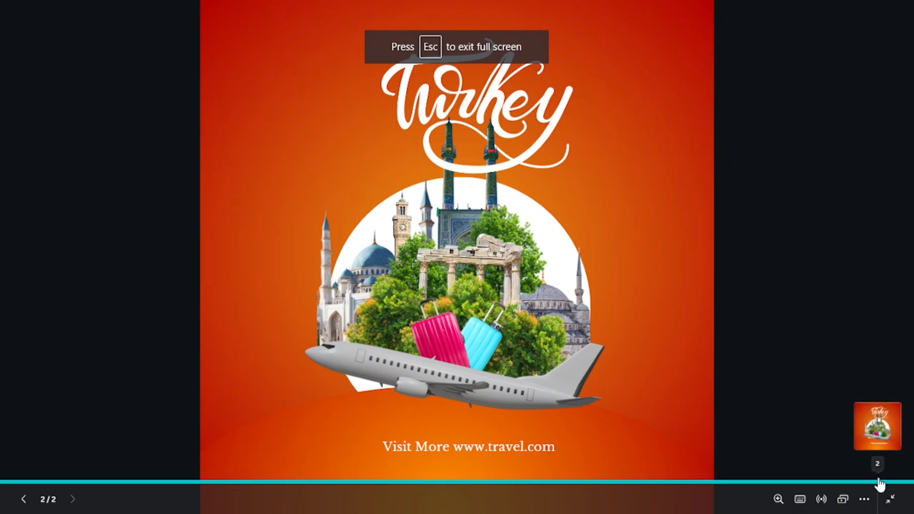
{"action": "key", "text": "Escape"}
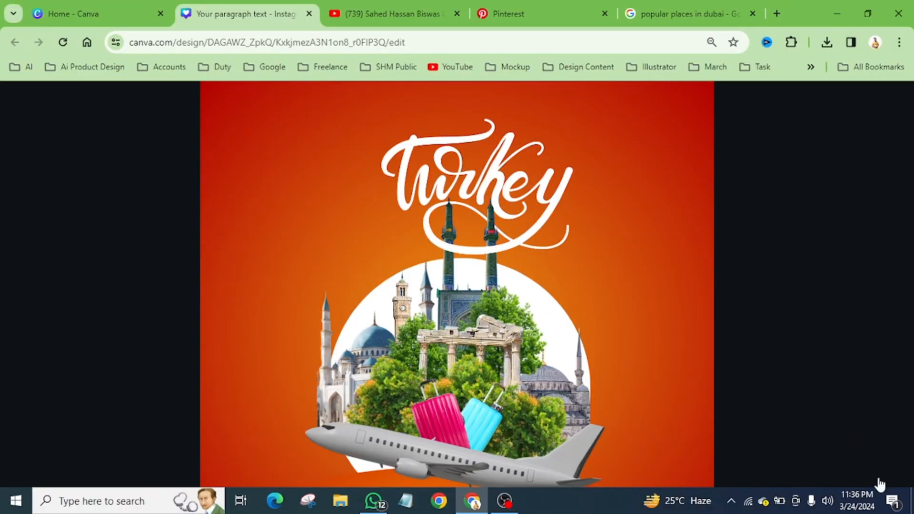
{"action": "scroll", "coordinate": [732, 329], "scroll_direction": "up", "scroll_amount": 5}
{"action": "scroll", "coordinate": [733, 329], "scroll_direction": "up", "scroll_amount": 1}
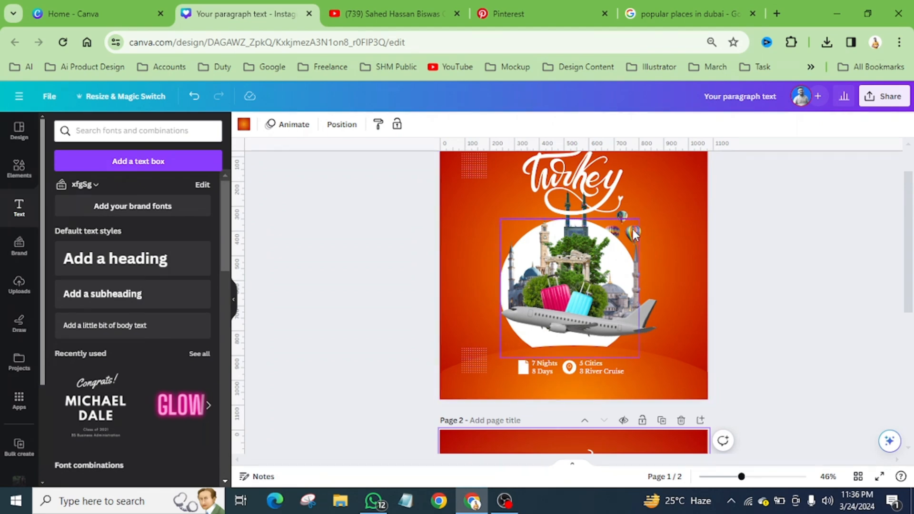
{"action": "scroll", "coordinate": [638, 257], "scroll_direction": "down", "scroll_amount": 5}
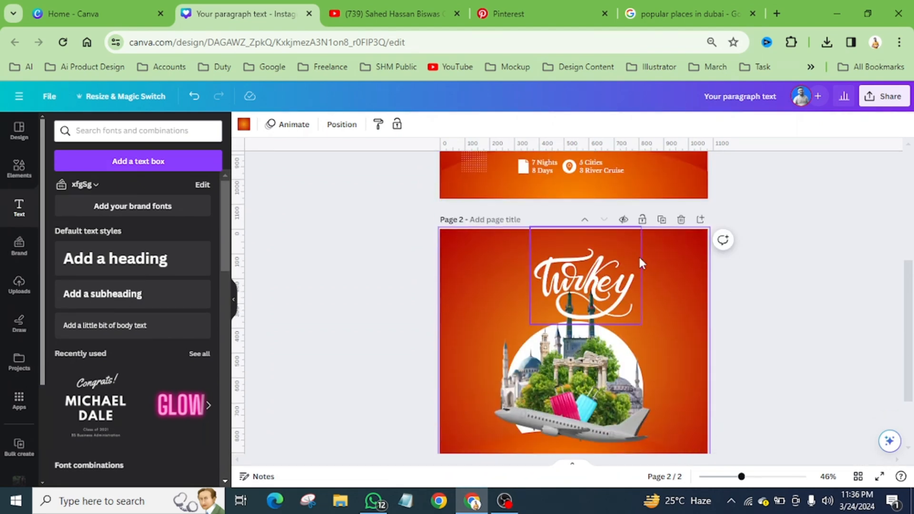
- Search the elements for "air ballon" and limit the results to photos
{"action": "left_click", "coordinate": [19, 168]}
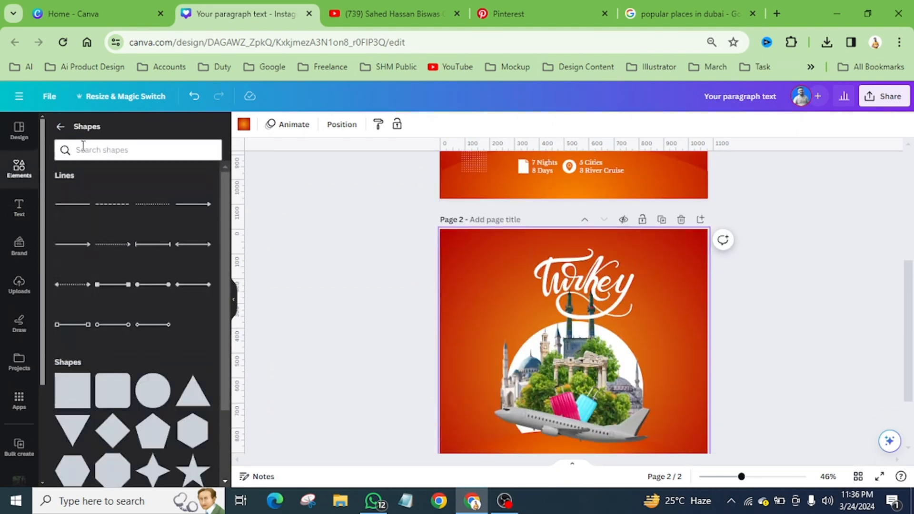
{"action": "left_click", "coordinate": [60, 128]}
{"action": "left_click", "coordinate": [96, 137]}
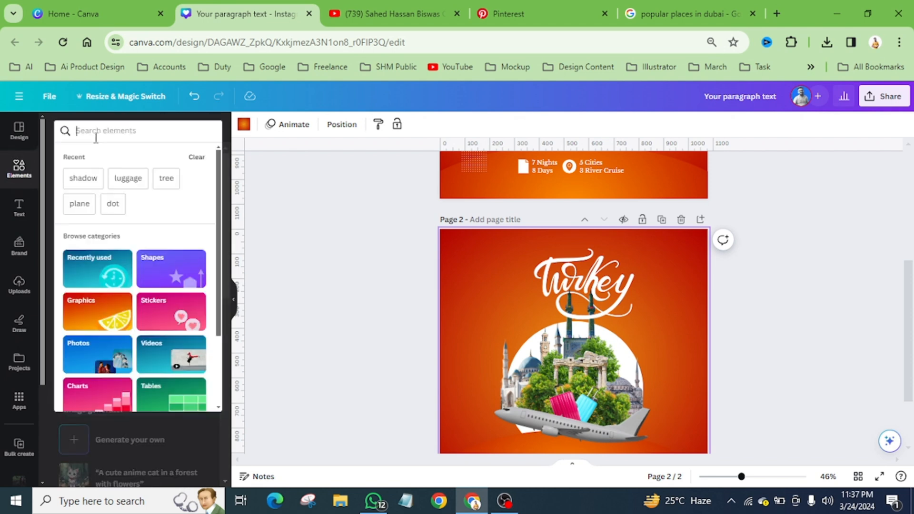
{"action": "type", "text": "air ba"}
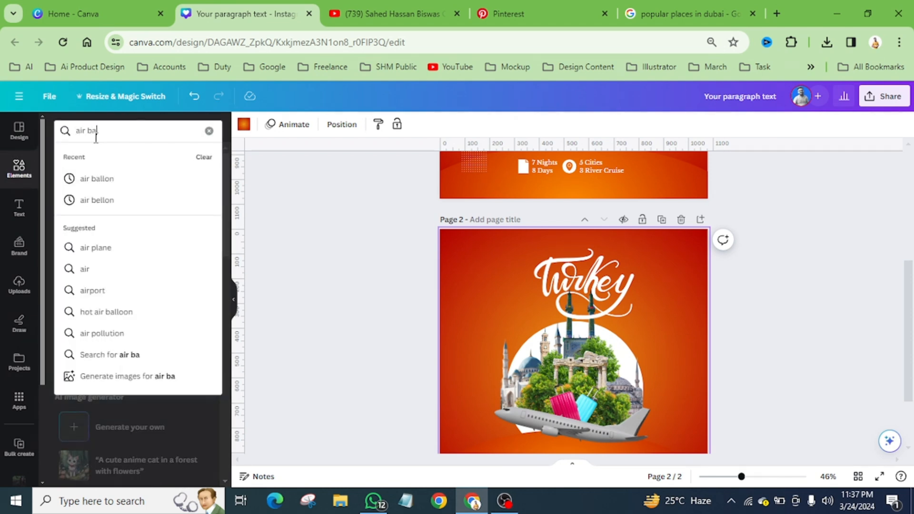
{"action": "type", "text": "llon"}
{"action": "key", "text": "Return"}
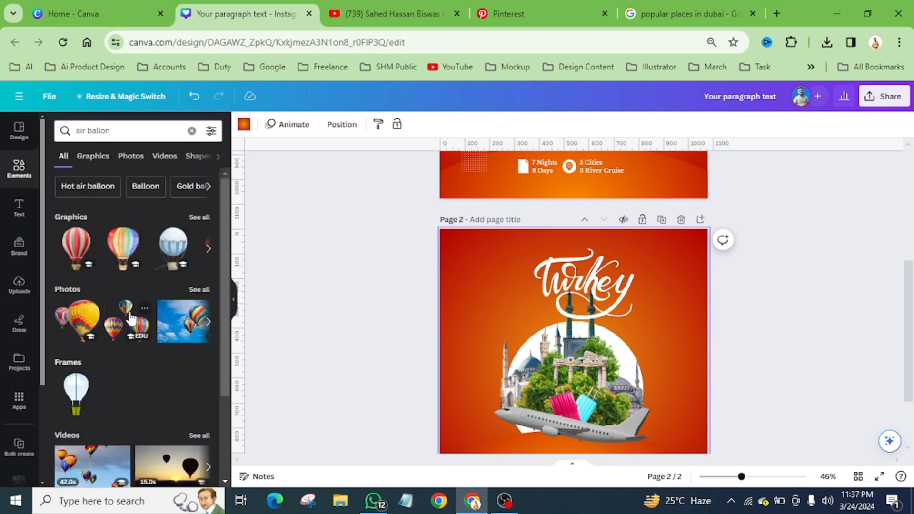
{"action": "left_click", "coordinate": [128, 163]}
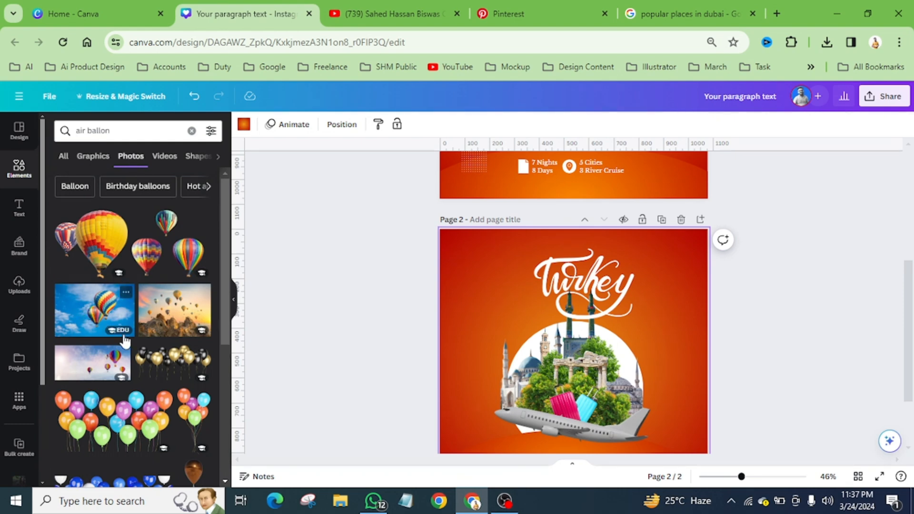
- Insert the cut-out photo of three hot-air balloons, shrink it, and place it above the landmarks left of the Turkey lettering
{"action": "scroll", "coordinate": [86, 319], "scroll_direction": "down", "scroll_amount": 4}
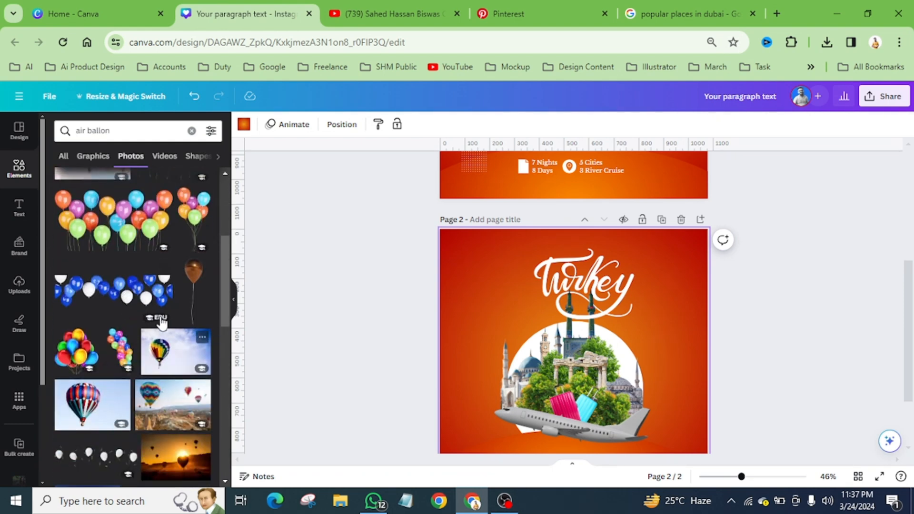
{"action": "scroll", "coordinate": [108, 304], "scroll_direction": "up", "scroll_amount": 1}
{"action": "scroll", "coordinate": [107, 296], "scroll_direction": "up", "scroll_amount": 4}
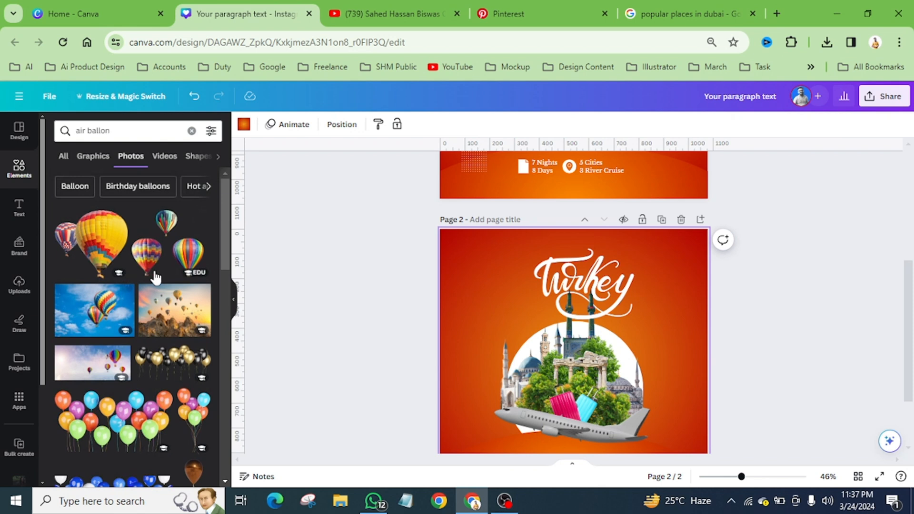
{"action": "left_click", "coordinate": [163, 244]}
{"action": "left_click_drag", "start_coordinate": [581, 373], "coordinate": [532, 330]}
{"action": "left_click", "coordinate": [686, 337]}
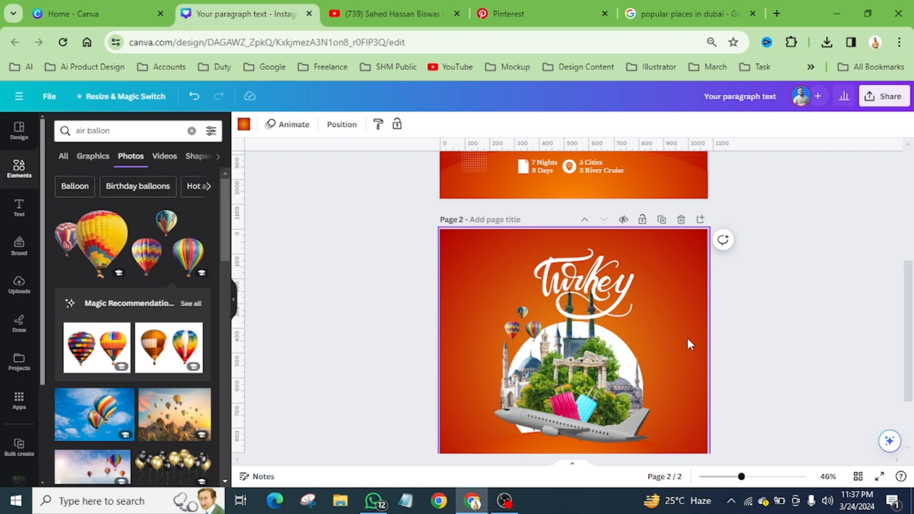
{"action": "scroll", "coordinate": [688, 340], "scroll_direction": "up", "scroll_amount": 2}
{"action": "scroll", "coordinate": [658, 362], "scroll_direction": "up", "scroll_amount": 5}
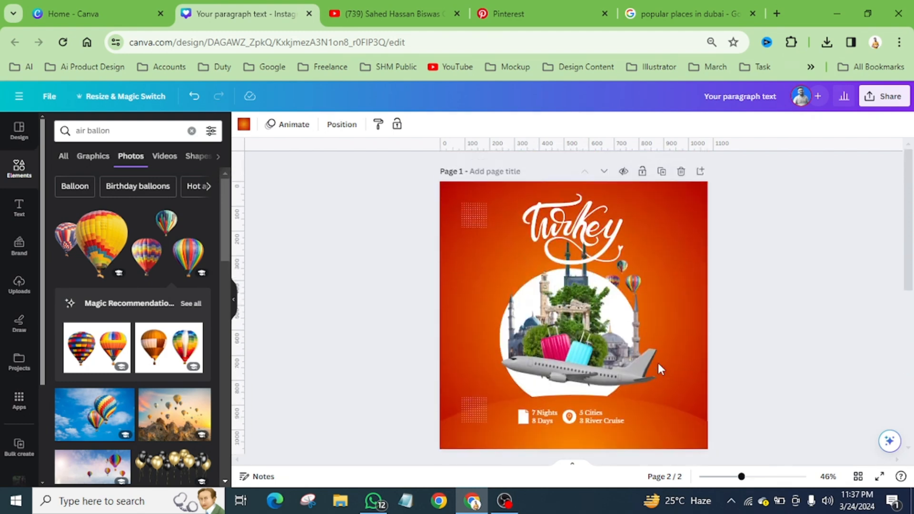
{"action": "scroll", "coordinate": [620, 252], "scroll_direction": "down", "scroll_amount": 5}
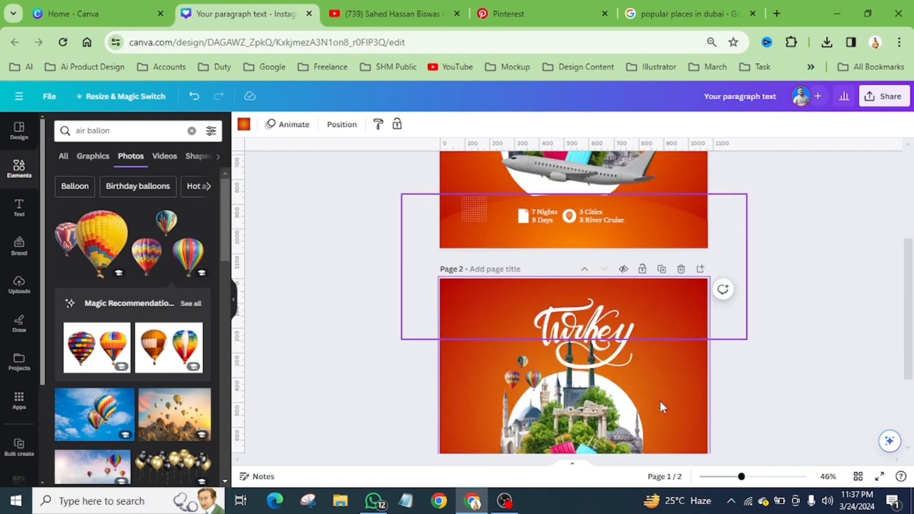
- Search the elements for "heart" and limit the results to graphics
{"action": "scroll", "coordinate": [634, 359], "scroll_direction": "up", "scroll_amount": 3}
{"action": "scroll", "coordinate": [634, 361], "scroll_direction": "up", "scroll_amount": 2}
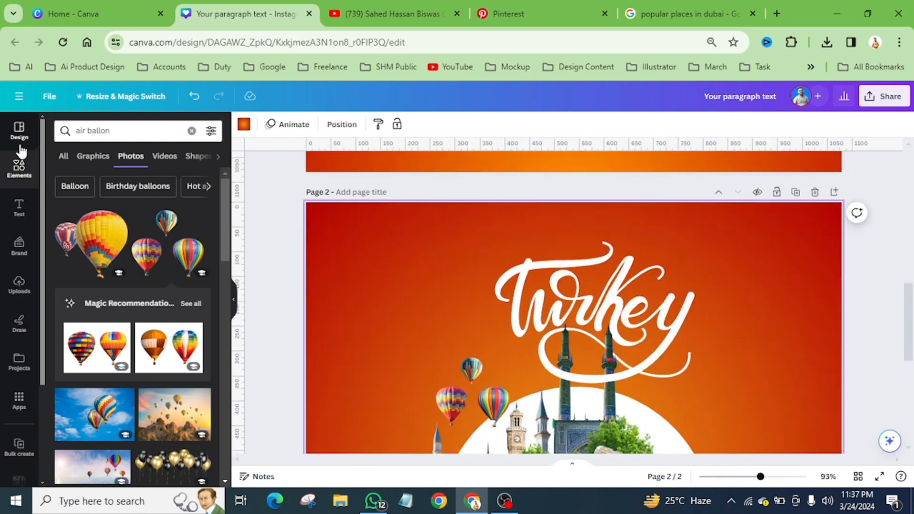
{"action": "left_click", "coordinate": [119, 130]}
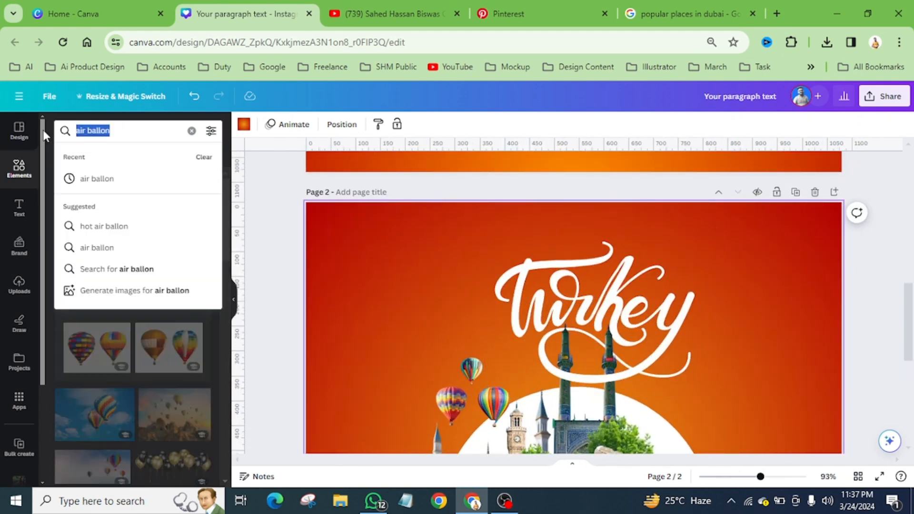
{"action": "type", "text": "heart"}
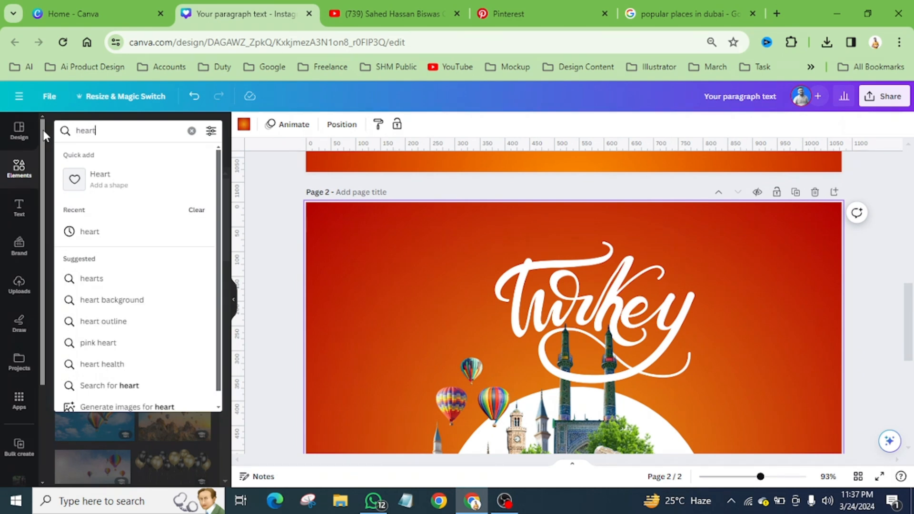
{"action": "key", "text": "Return"}
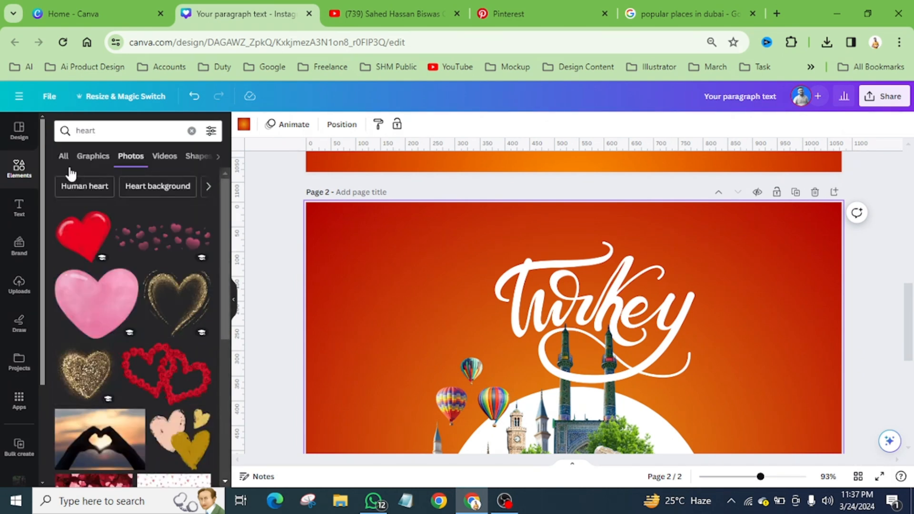
{"action": "left_click", "coordinate": [95, 157]}
{"action": "scroll", "coordinate": [174, 308], "scroll_direction": "down", "scroll_amount": 5}
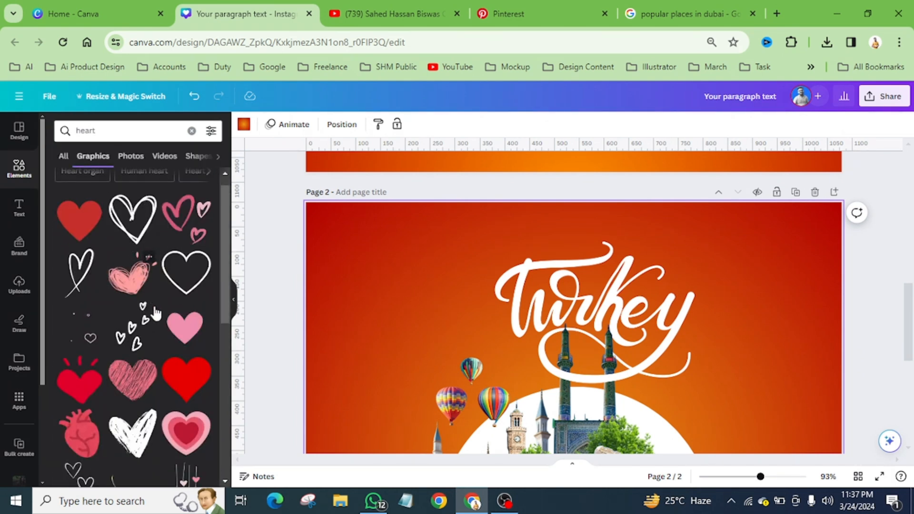
- Insert the solid red heart graphic on page 2, shrink it to a tiny icon, and color it white
{"action": "left_click_drag", "start_coordinate": [187, 262], "coordinate": [461, 264]}
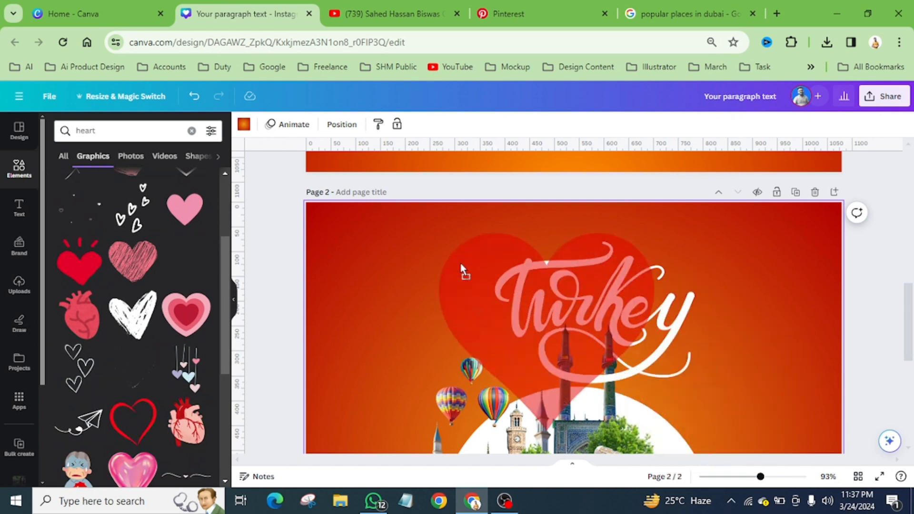
{"action": "left_click_drag", "start_coordinate": [653, 432], "coordinate": [454, 248]}
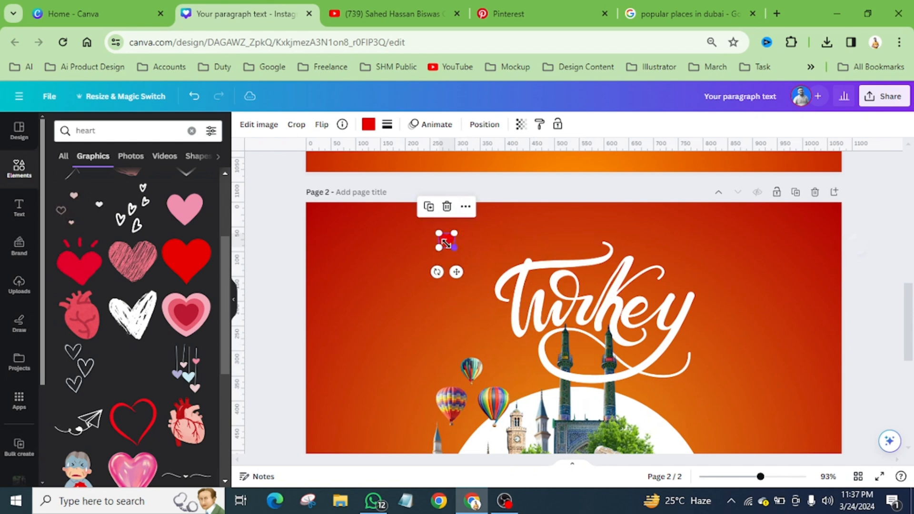
{"action": "left_click", "coordinate": [369, 131]}
{"action": "left_click", "coordinate": [145, 189]}
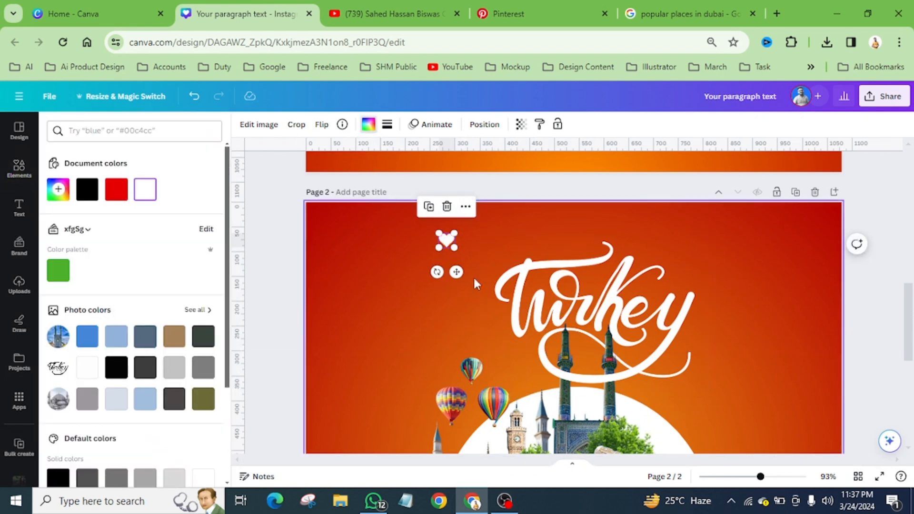
- Place the white heart on the end of the Turkey lettering's swash and shrink it slightly to fit the line
{"action": "left_click_drag", "start_coordinate": [477, 276], "coordinate": [698, 377]}
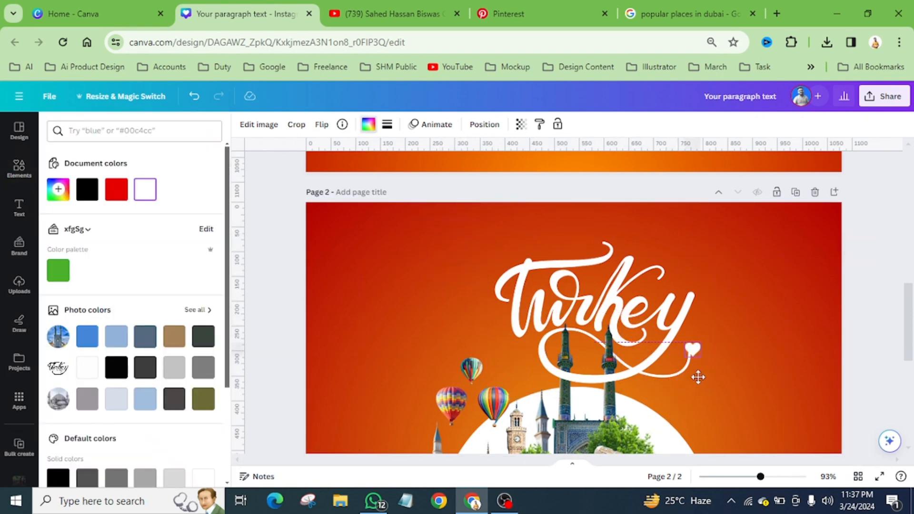
{"action": "scroll", "coordinate": [727, 349], "scroll_direction": "up", "scroll_amount": 5}
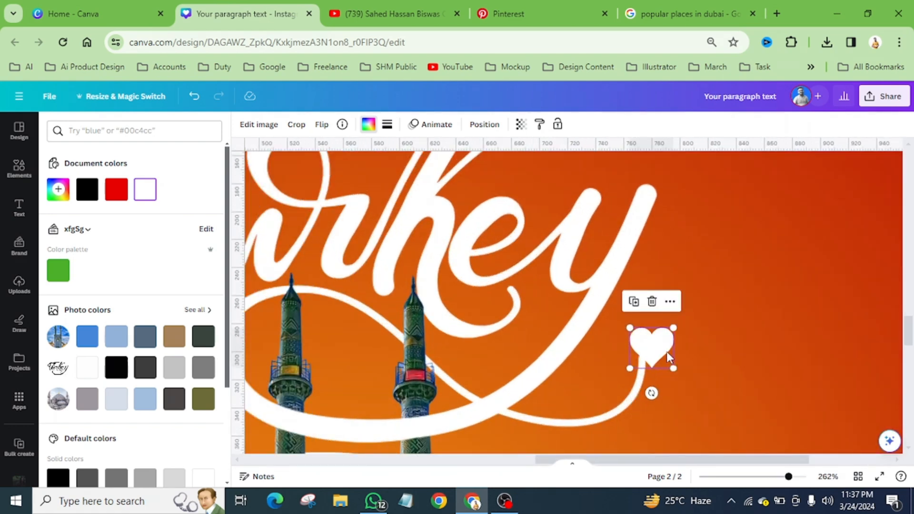
{"action": "left_click_drag", "start_coordinate": [667, 354], "coordinate": [650, 343]}
{"action": "left_click", "coordinate": [718, 346]}
{"action": "left_click", "coordinate": [642, 337]}
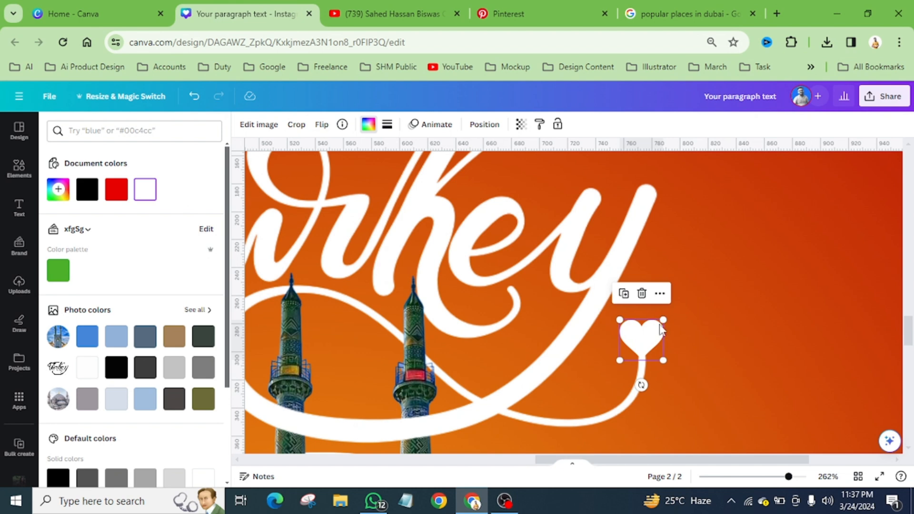
{"action": "left_click_drag", "start_coordinate": [665, 321], "coordinate": [658, 352]}
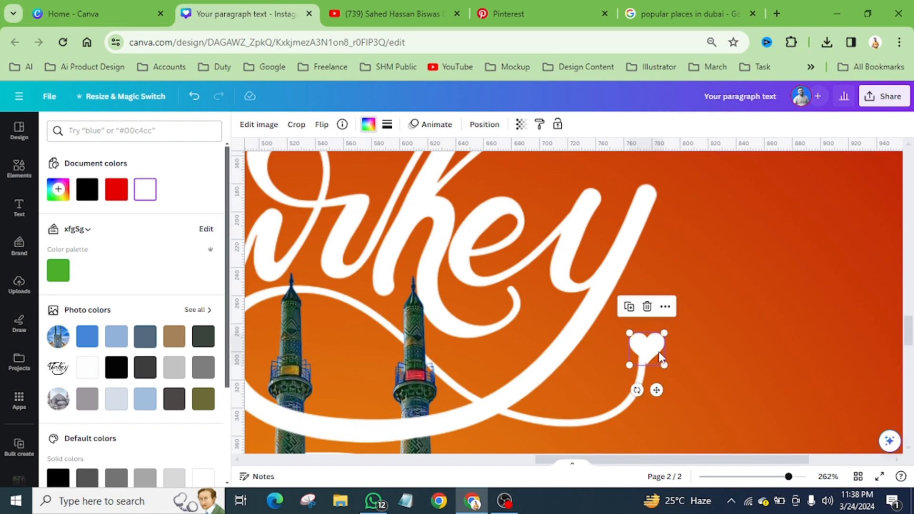
{"action": "key", "text": "Left"}
{"action": "key", "text": "Left"}
{"action": "key", "text": "Left"}
{"action": "key", "text": "Left"}
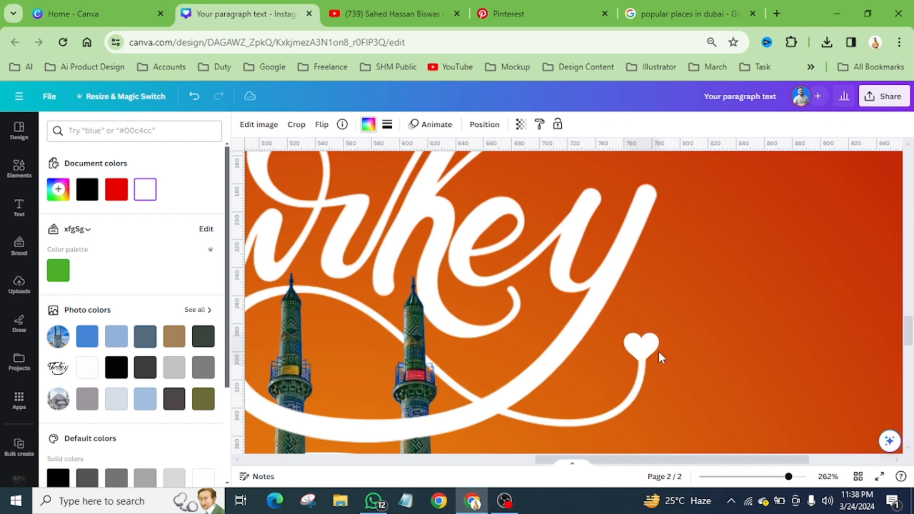
{"action": "scroll", "coordinate": [659, 352], "scroll_direction": "down", "scroll_amount": 5}
{"action": "scroll", "coordinate": [659, 352], "scroll_direction": "down", "scroll_amount": 4}
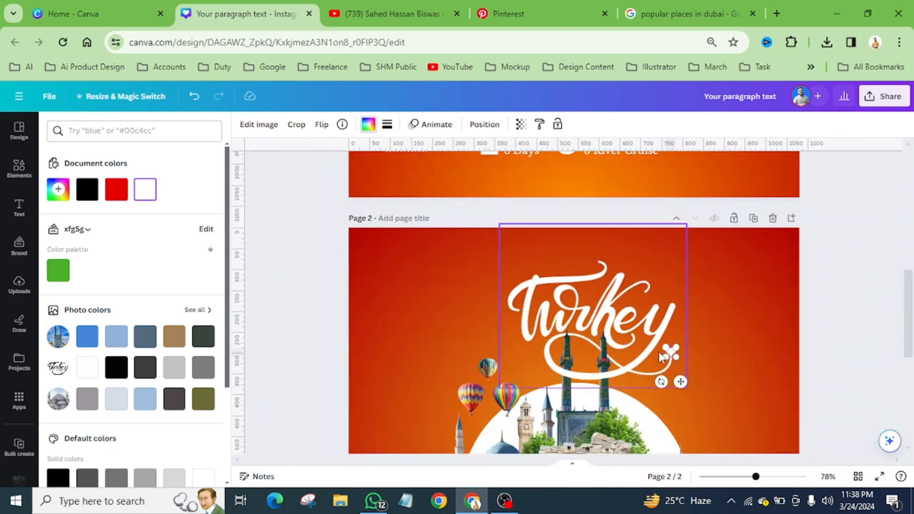
{"action": "scroll", "coordinate": [632, 347], "scroll_direction": "down", "scroll_amount": 2}
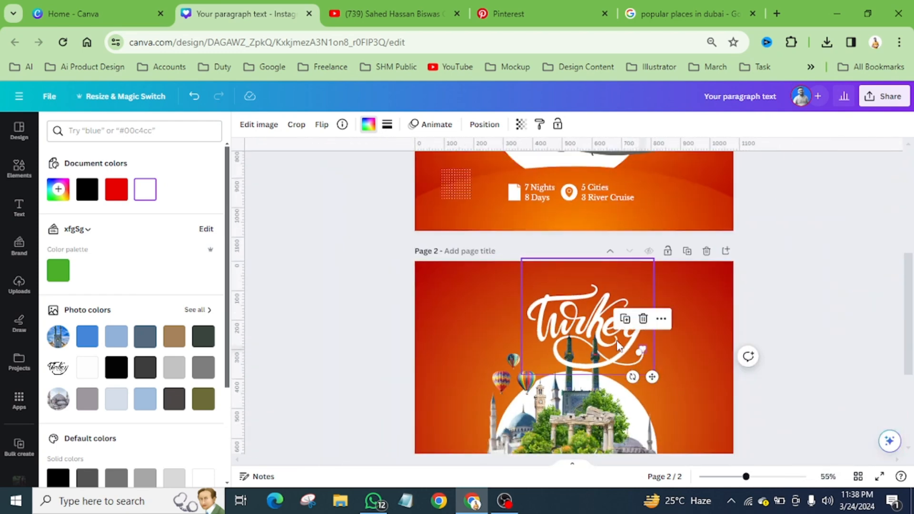
{"action": "left_click", "coordinate": [666, 338]}
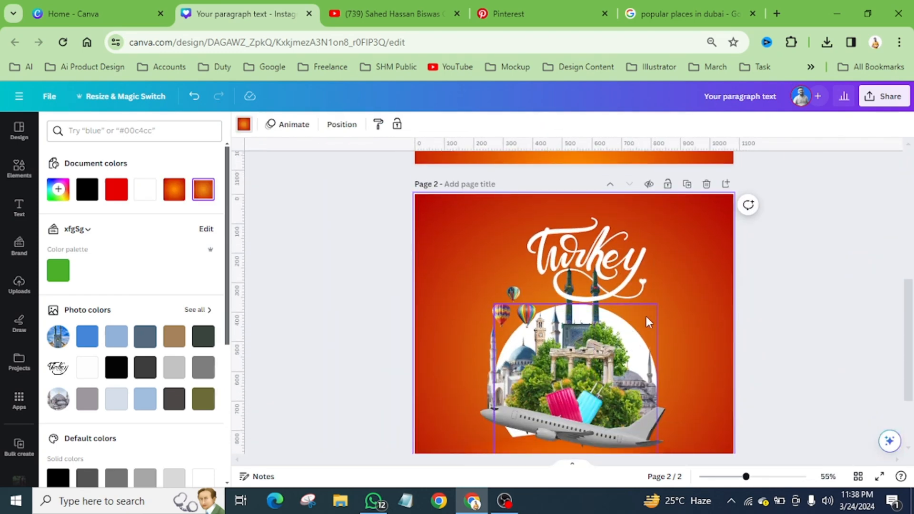
- Preview the complete page 2 poster in full screen and return to the editor
{"action": "scroll", "coordinate": [648, 319], "scroll_direction": "down", "scroll_amount": 1}
{"action": "scroll", "coordinate": [670, 316], "scroll_direction": "down", "scroll_amount": 2}
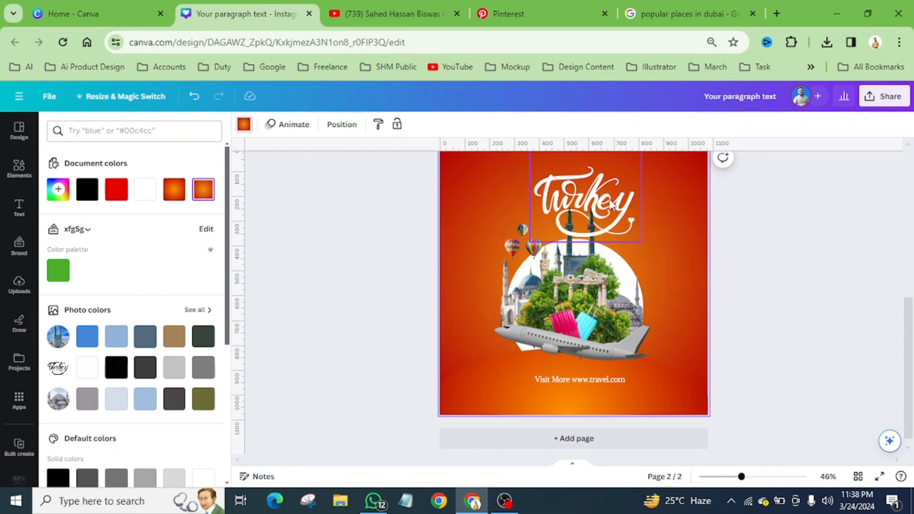
{"action": "left_click", "coordinate": [879, 476]}
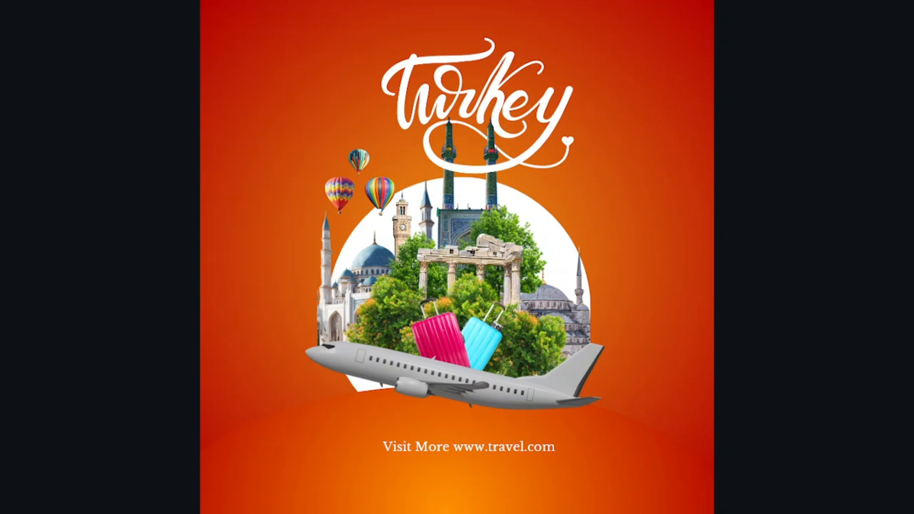
{"action": "key", "text": "Escape"}
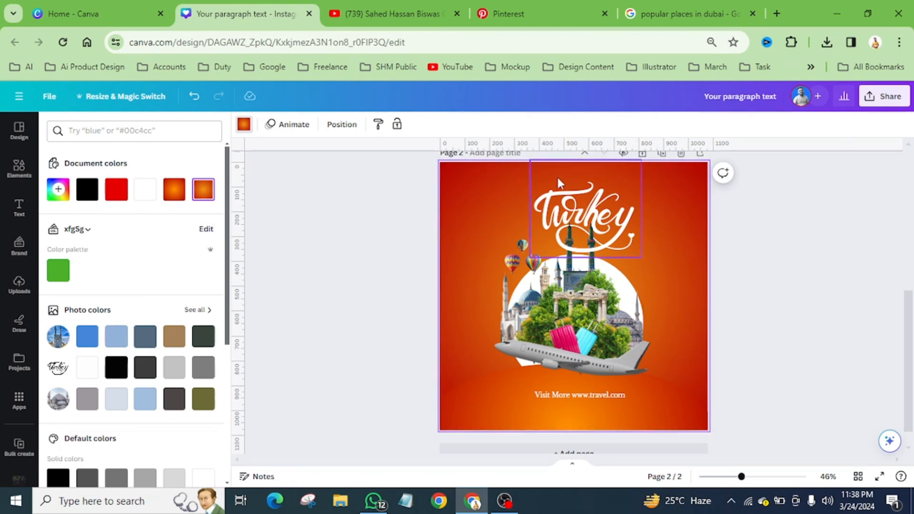
- Duplicate page 2 and set the outer color of the copy's background gradient to blue #0040BD
{"action": "key", "text": "ctrl+d"}
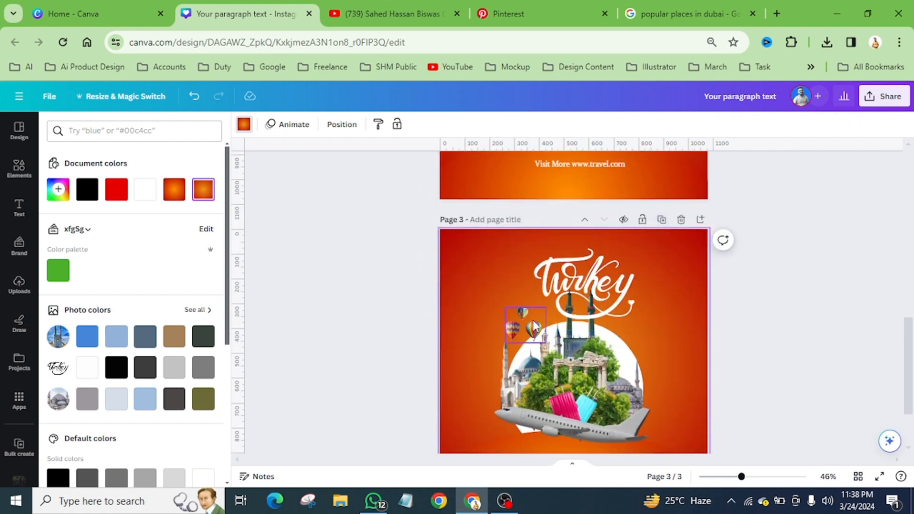
{"action": "left_click", "coordinate": [244, 126]}
{"action": "left_click", "coordinate": [243, 125]}
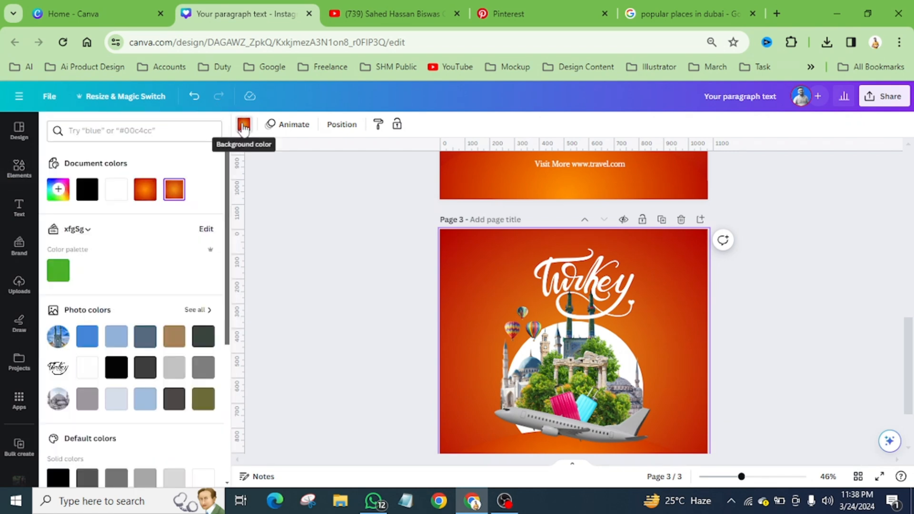
{"action": "left_click", "coordinate": [173, 190]}
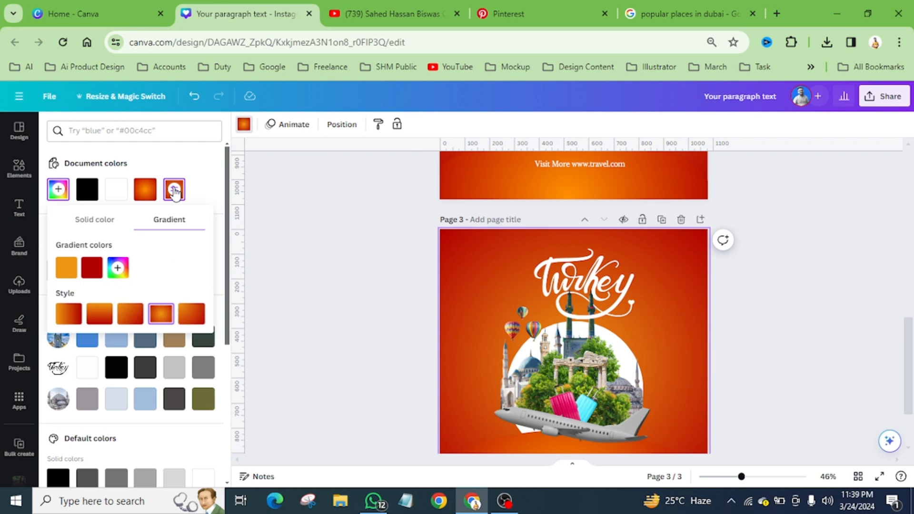
{"action": "left_click", "coordinate": [92, 267]}
{"action": "mouse_move", "coordinate": [165, 362]}
{"action": "left_mouse_down"}
{"action": "mouse_move", "coordinate": [195, 360]}
{"action": "mouse_move", "coordinate": [180, 359]}
{"action": "left_mouse_up"}
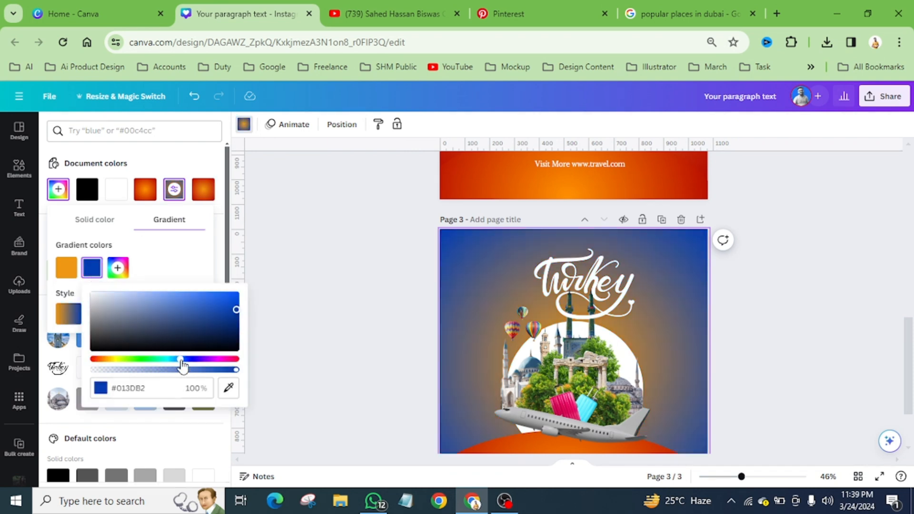
{"action": "left_click_drag", "start_coordinate": [210, 306], "coordinate": [260, 310]}
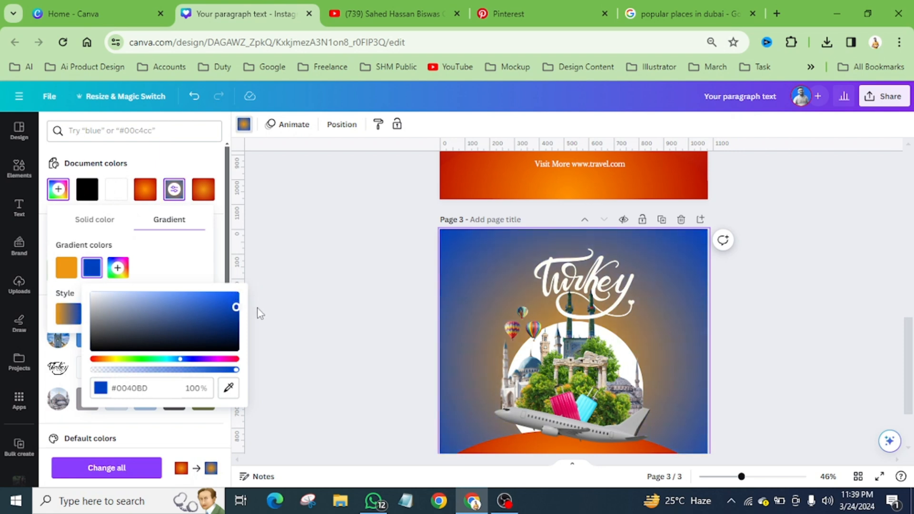
- Set the center color of page 3's background gradient to bright cyan #00D1FF
{"action": "left_click", "coordinate": [66, 268]}
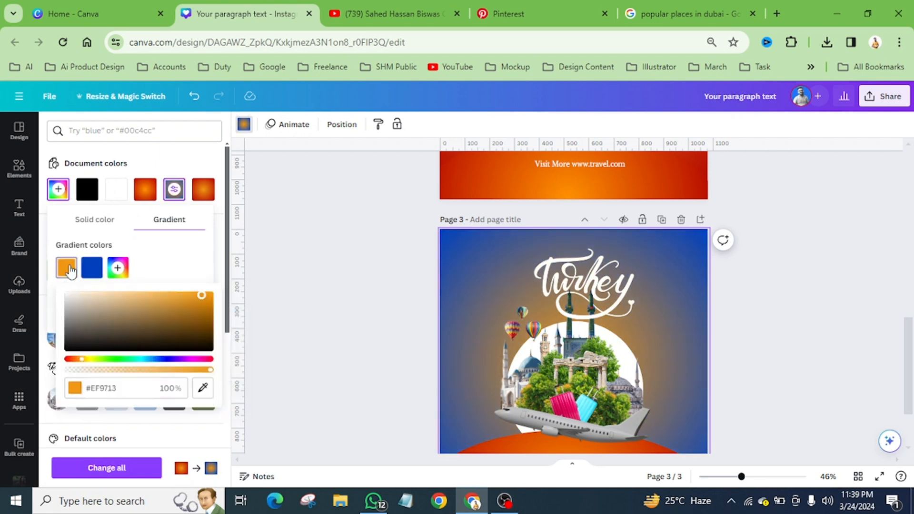
{"action": "left_click", "coordinate": [148, 359]}
{"action": "left_click_drag", "start_coordinate": [200, 296], "coordinate": [159, 294]}
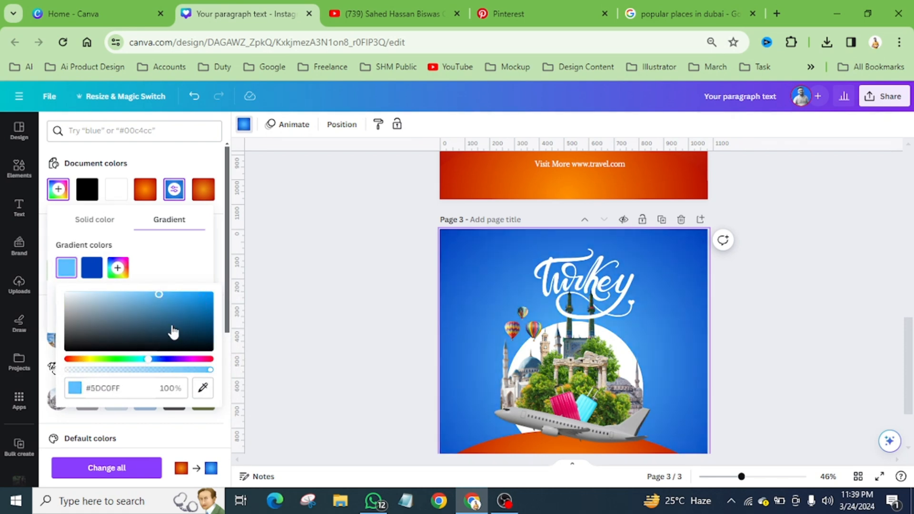
{"action": "left_click", "coordinate": [143, 359]}
{"action": "left_click", "coordinate": [189, 296]}
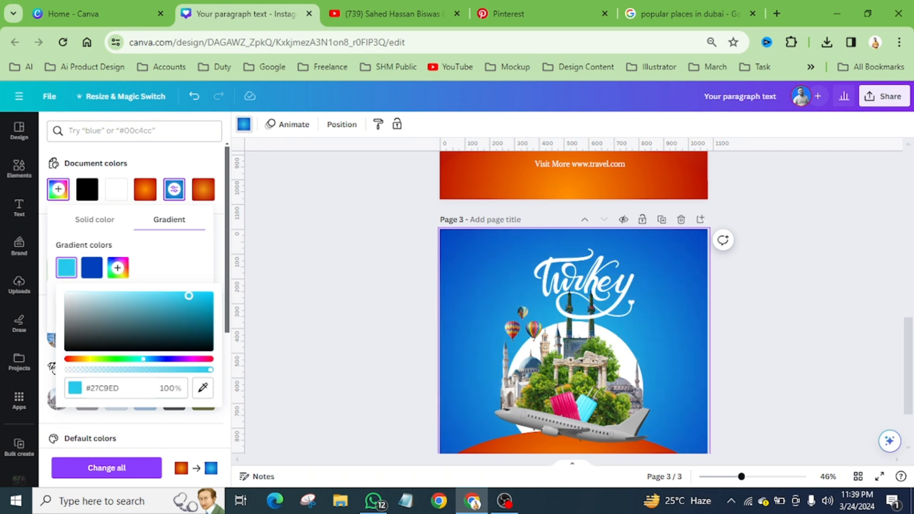
{"action": "left_click_drag", "start_coordinate": [189, 296], "coordinate": [210, 294]}
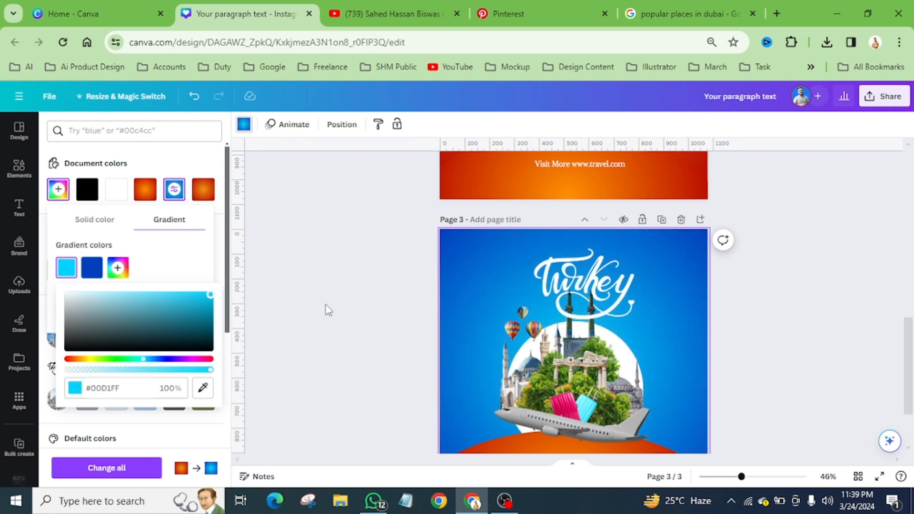
- Fill the orange ellipse behind page 3's website line with the circular blue gradient from the document colors
{"action": "scroll", "coordinate": [518, 318], "scroll_direction": "down", "scroll_amount": 2}
{"action": "left_click", "coordinate": [478, 356]}
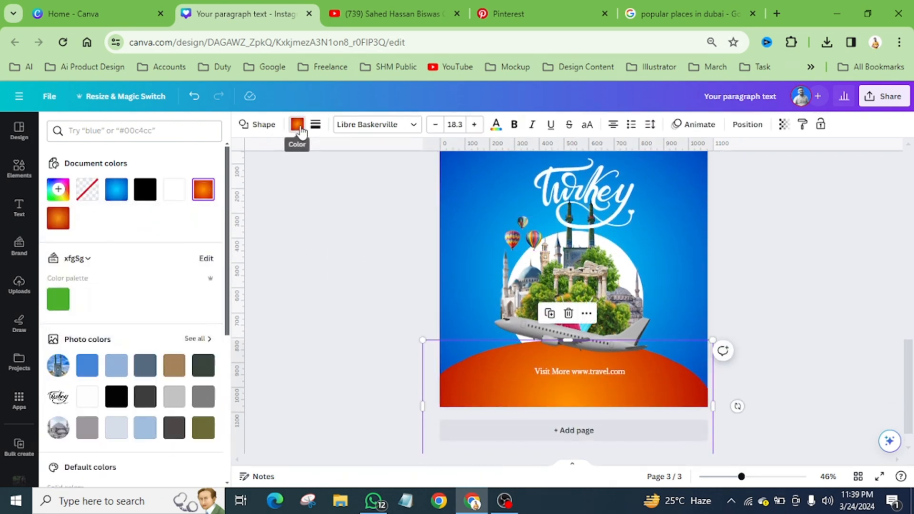
{"action": "left_click", "coordinate": [297, 125]}
{"action": "left_click", "coordinate": [297, 124]}
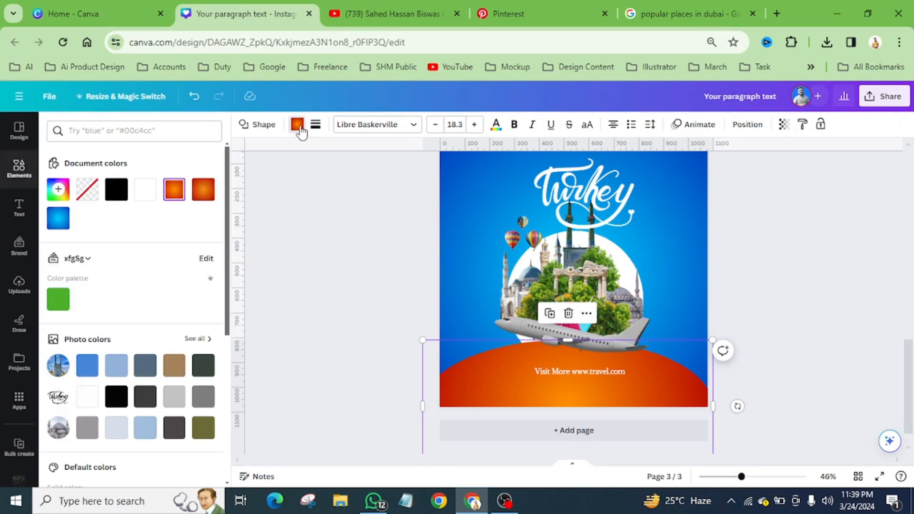
{"action": "left_click", "coordinate": [58, 218]}
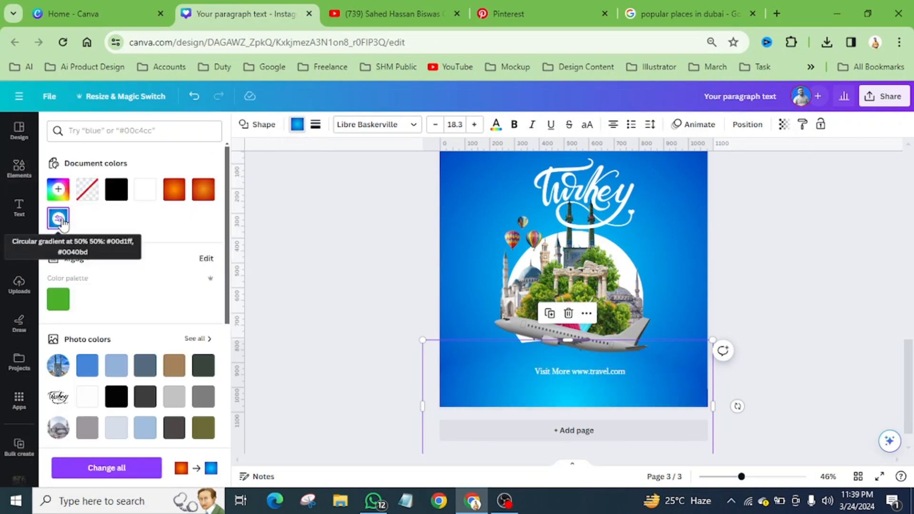
{"action": "left_click", "coordinate": [673, 292]}
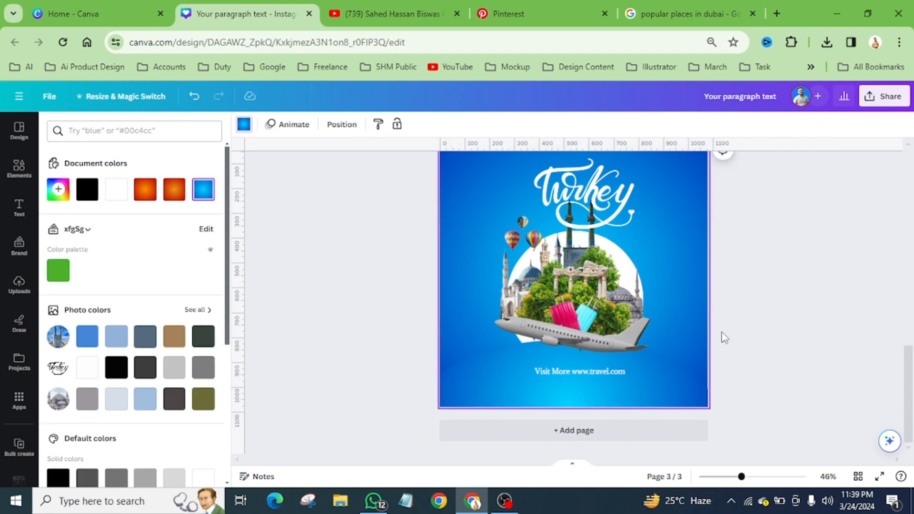
- Preview page 3 in full screen and compare its blue version with the orange poster on page 2
{"action": "left_click", "coordinate": [879, 476]}
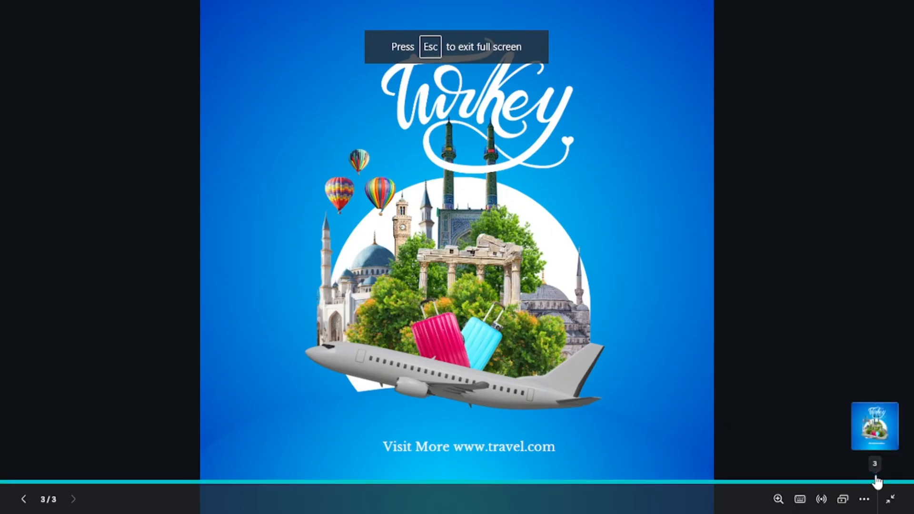
{"action": "key", "text": "Left"}
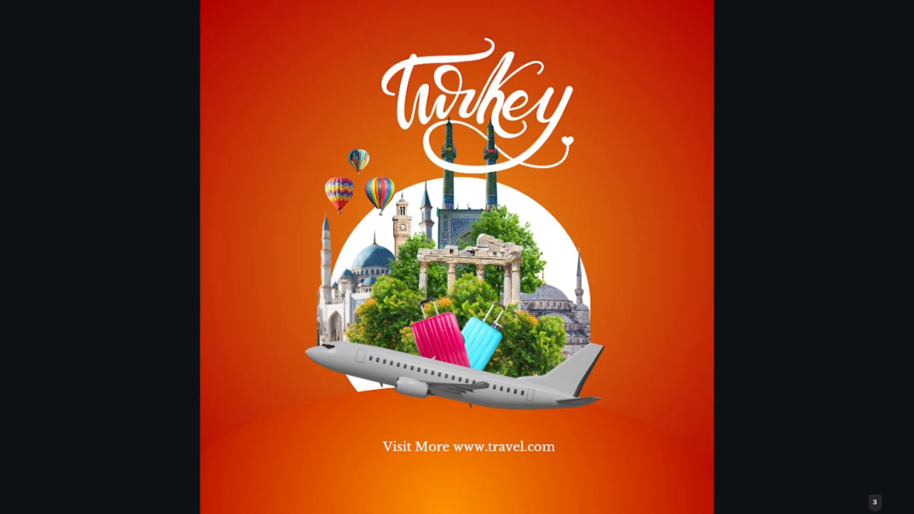